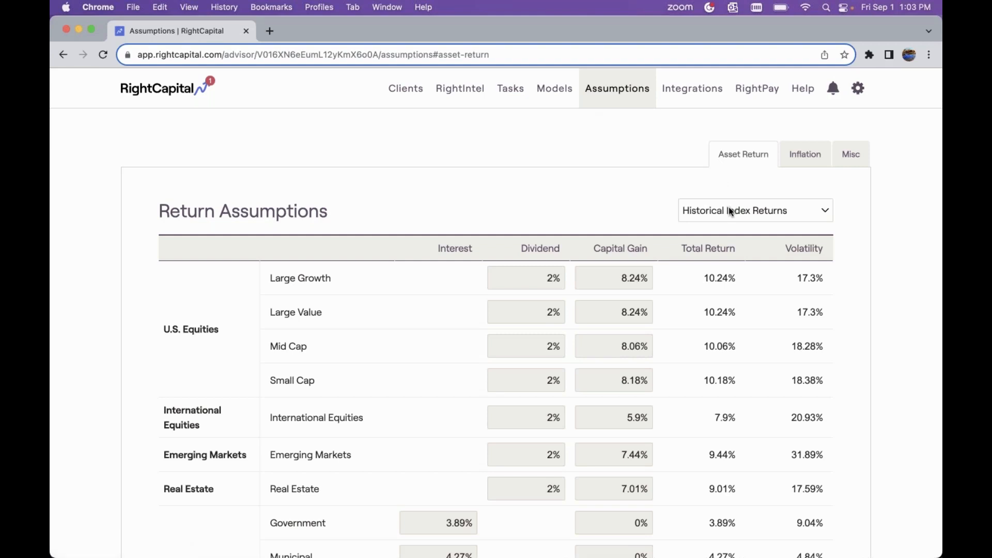
Step: Compare the asset return rates under Forward-Looking Assumptions (JP Morgan) and Customized Returns, ending on Historical Index Returns
click(766, 216)
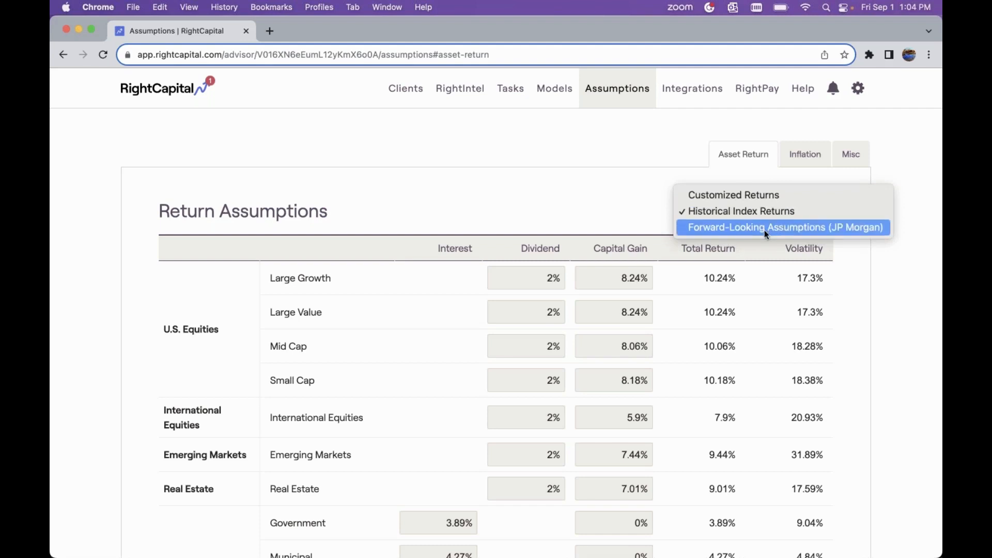
click(764, 230)
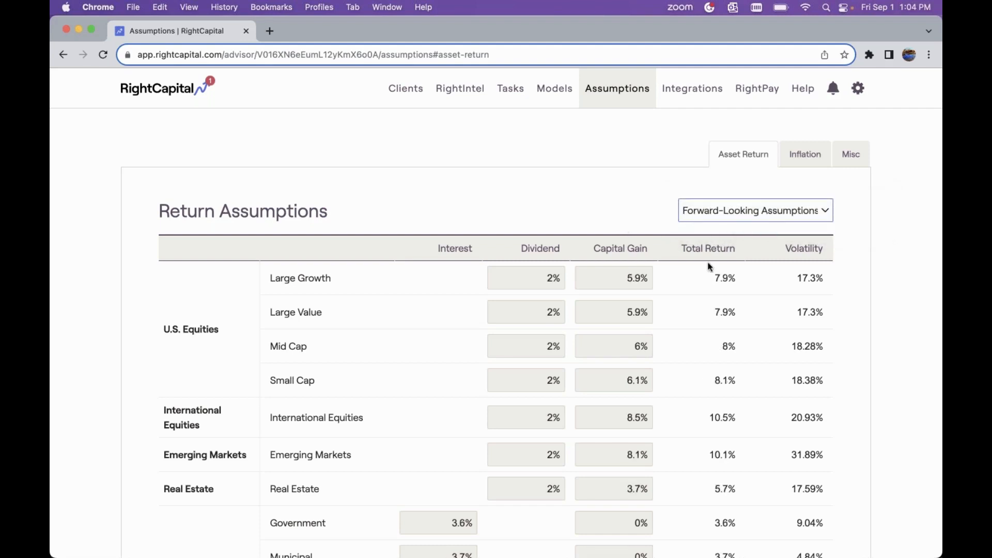
scroll(708, 262, down, 3)
click(709, 138)
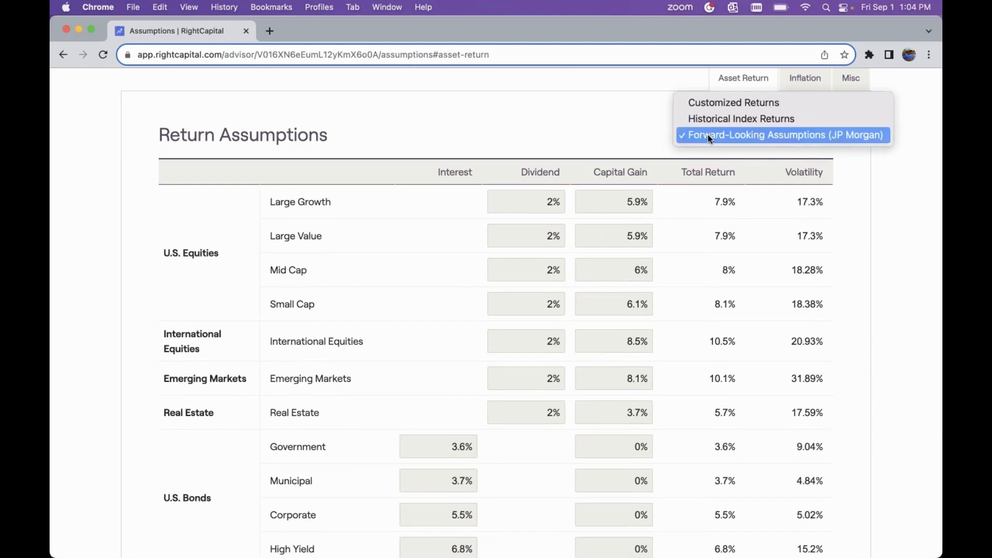
click(740, 102)
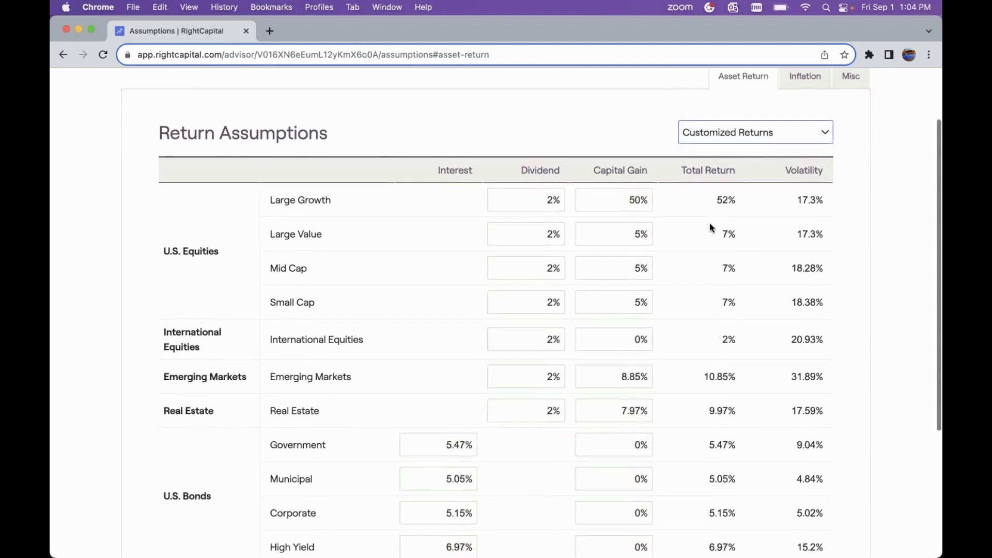
scroll(708, 223, down, 2)
scroll(709, 223, up, 3)
click(721, 165)
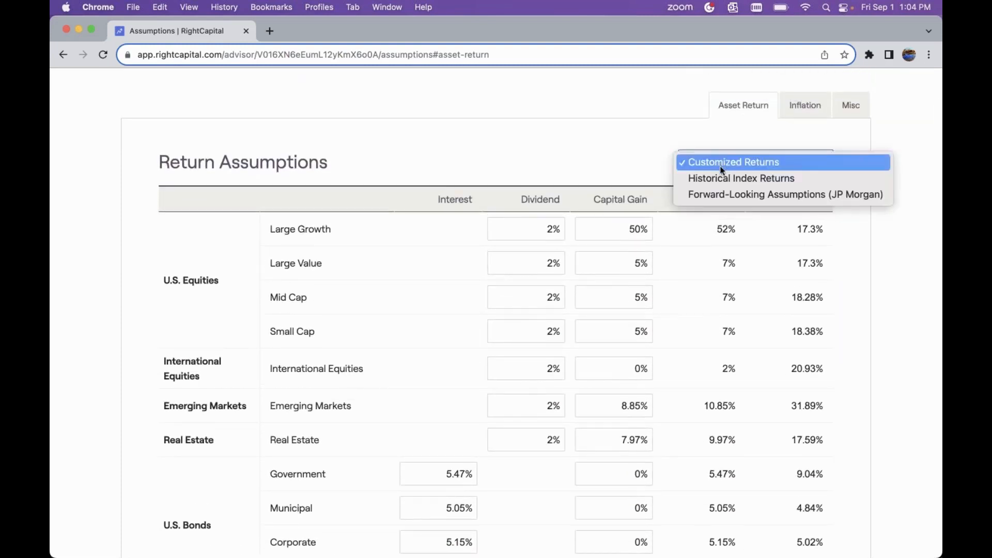
click(722, 179)
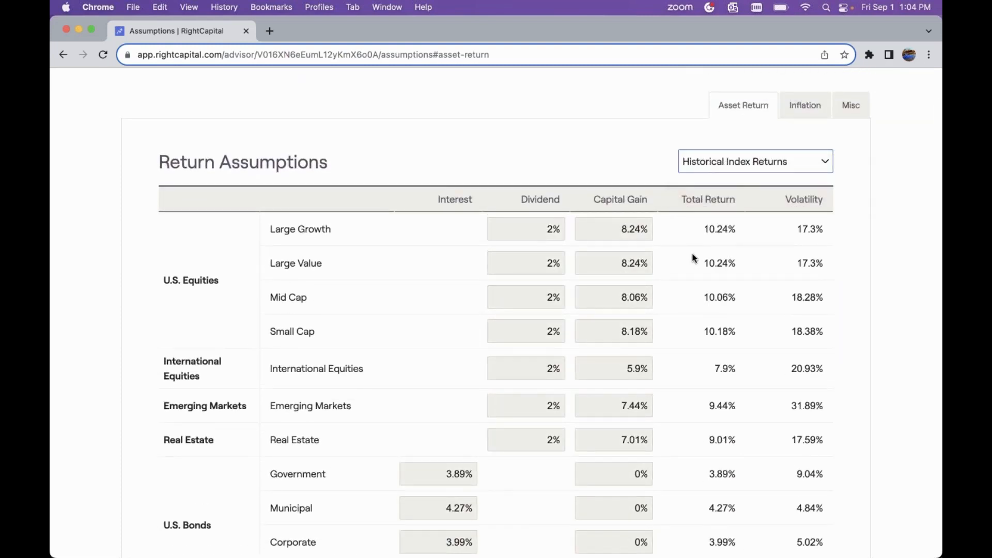
scroll(693, 257, up, 2)
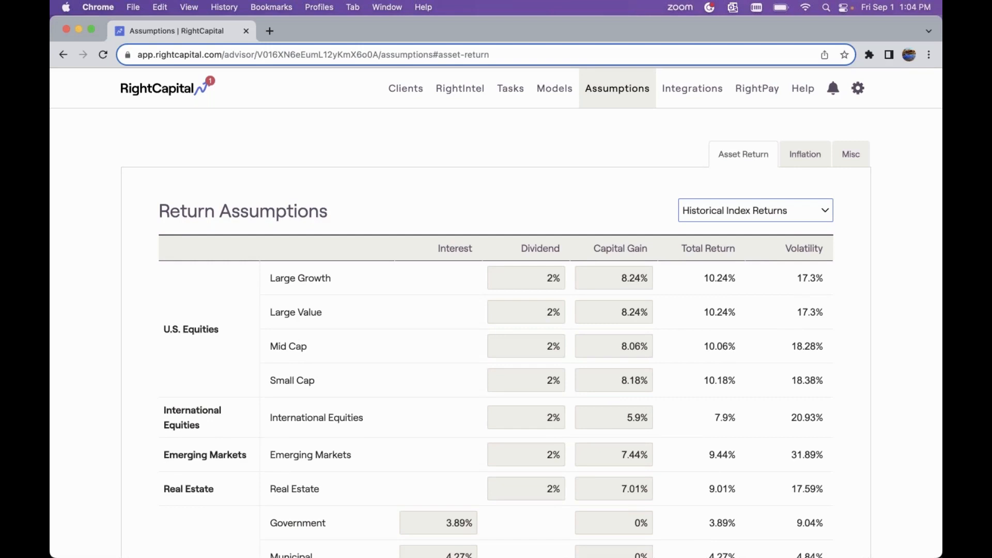
Step: Review the global inflation rates and the miscellaneous assumptions, including the expense adjustment upon the death of a co-client
click(791, 157)
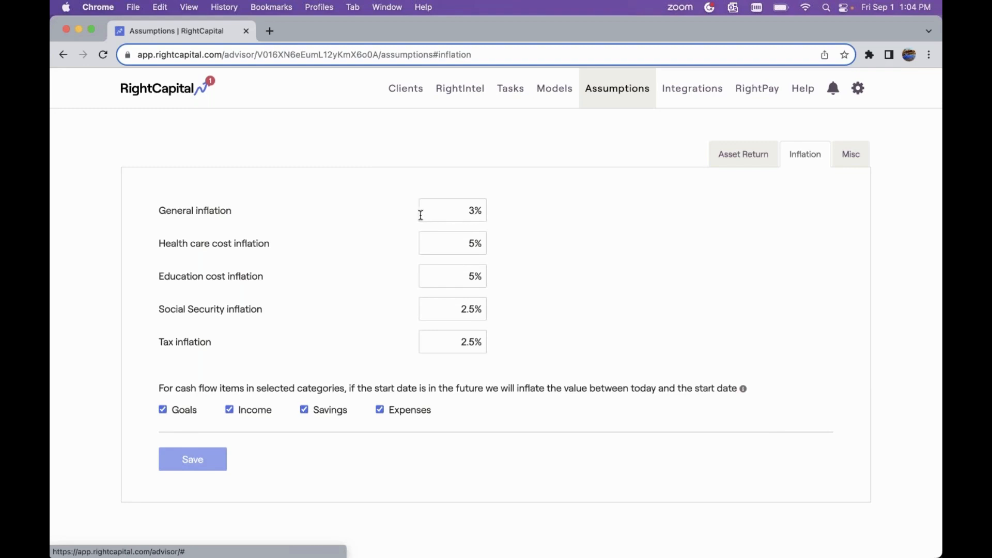
click(463, 210)
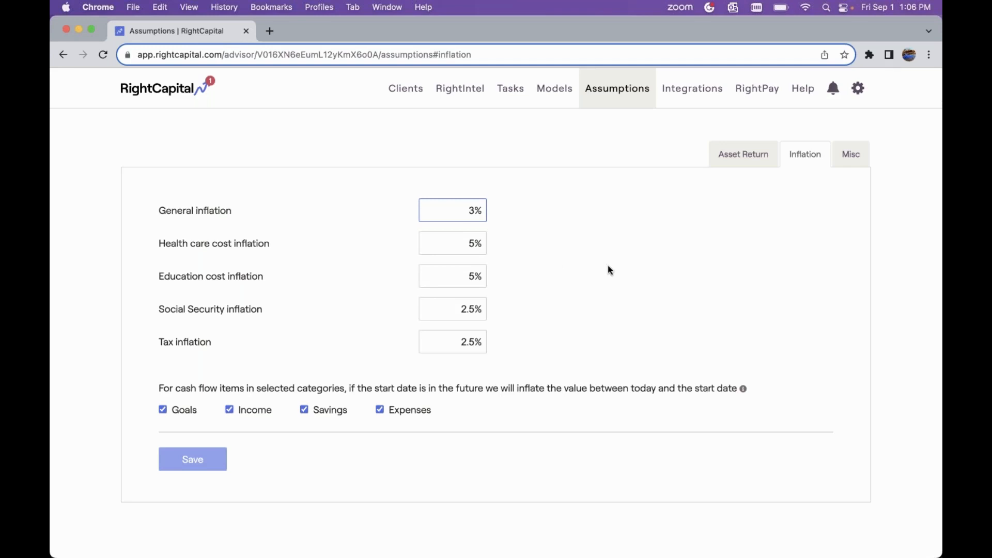
click(849, 156)
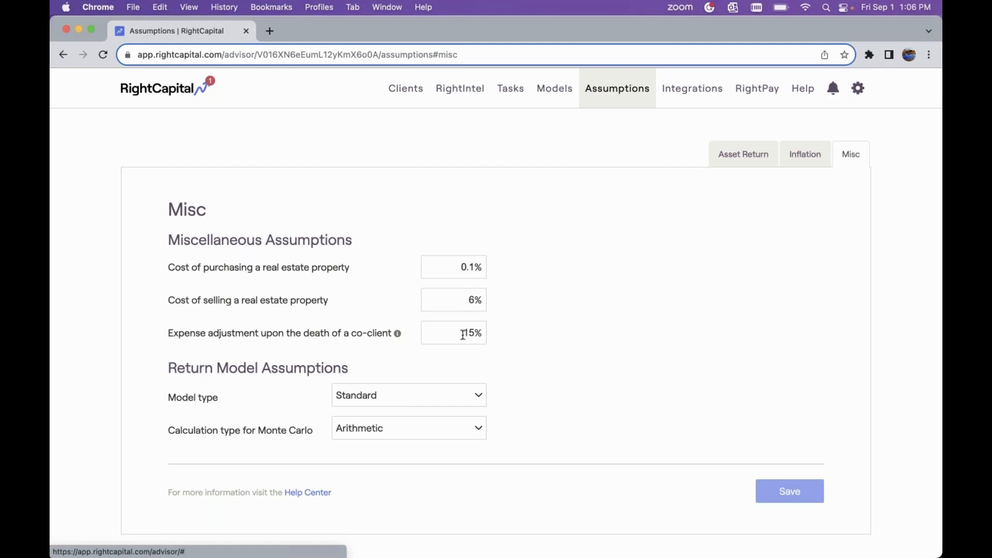
mouse_move(399, 334)
Step: Search the client list by the client's last name and open the matching client's plan
click(404, 91)
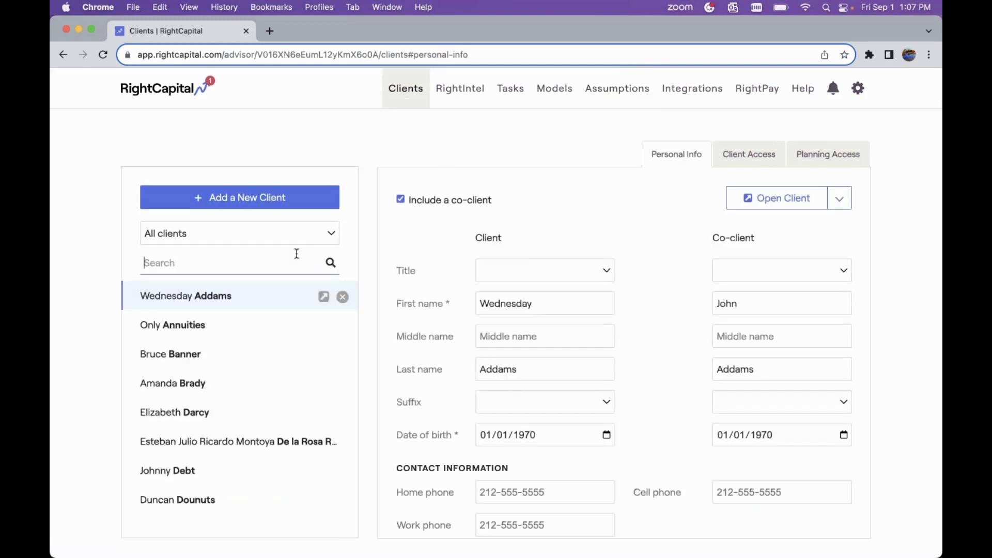
text(wayne)
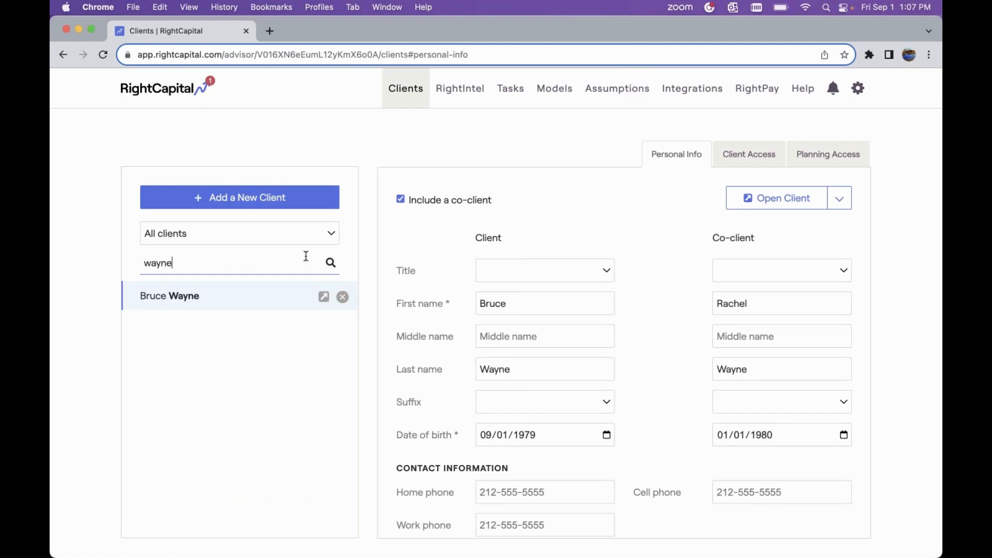
click(324, 296)
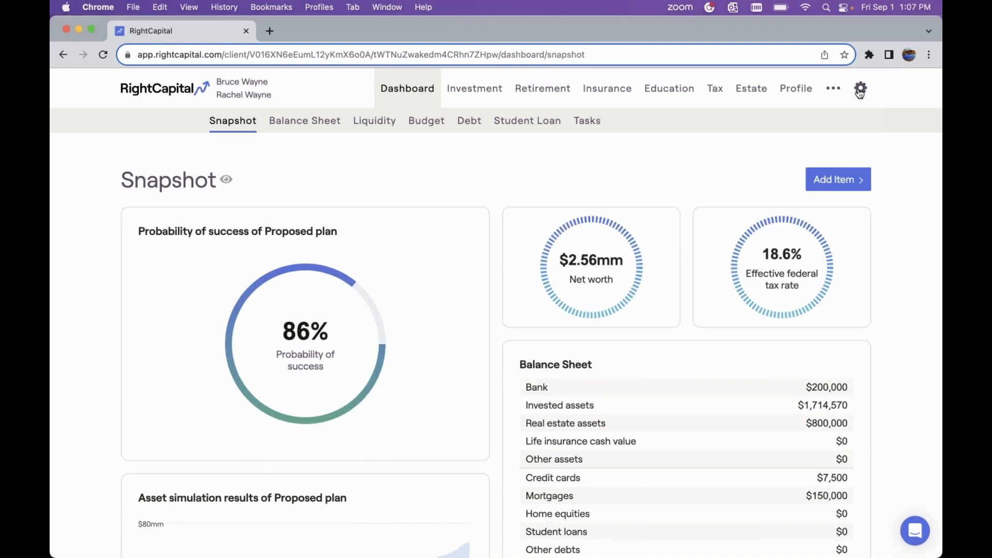
Step: Open the client's settings and examine the Other Assumptions, including the source options for general inflation
click(859, 91)
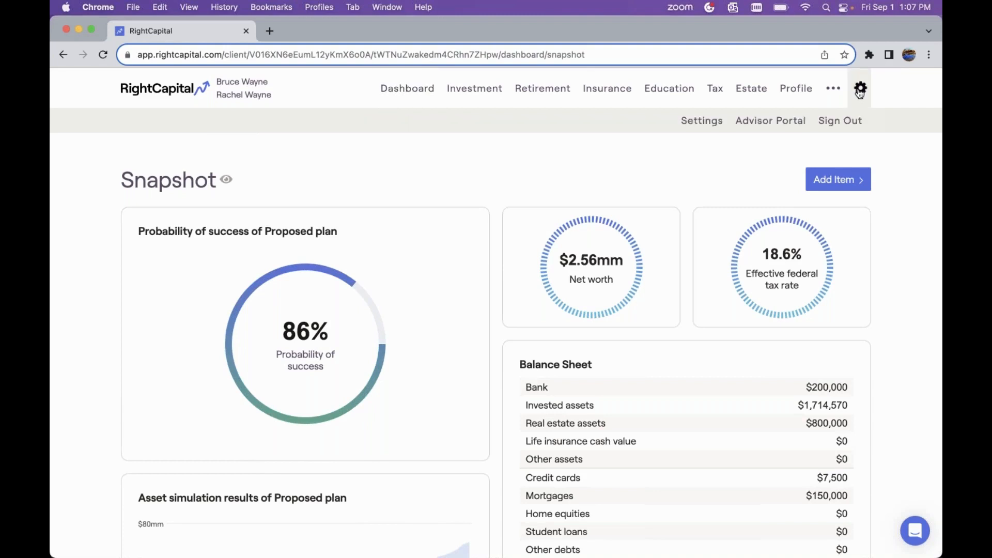
click(698, 124)
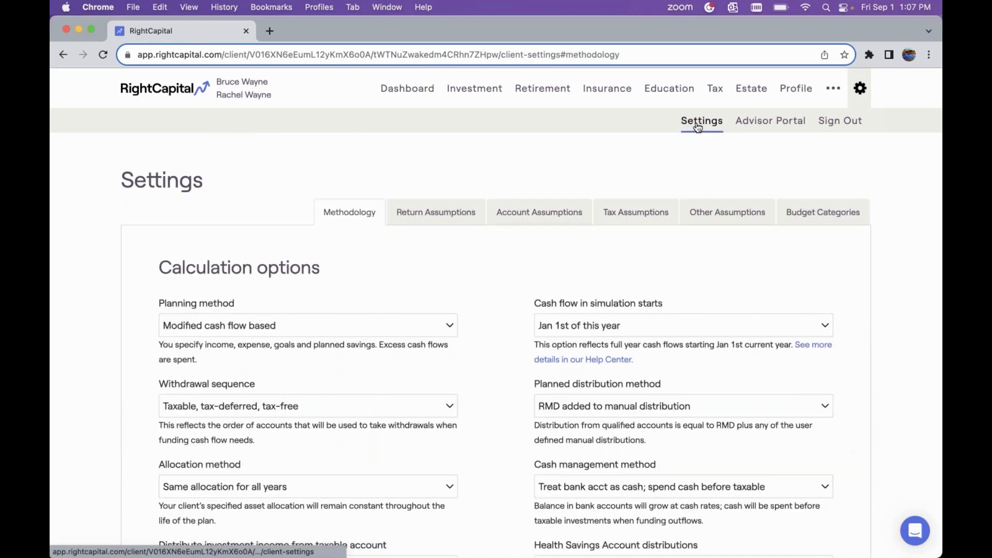
click(704, 215)
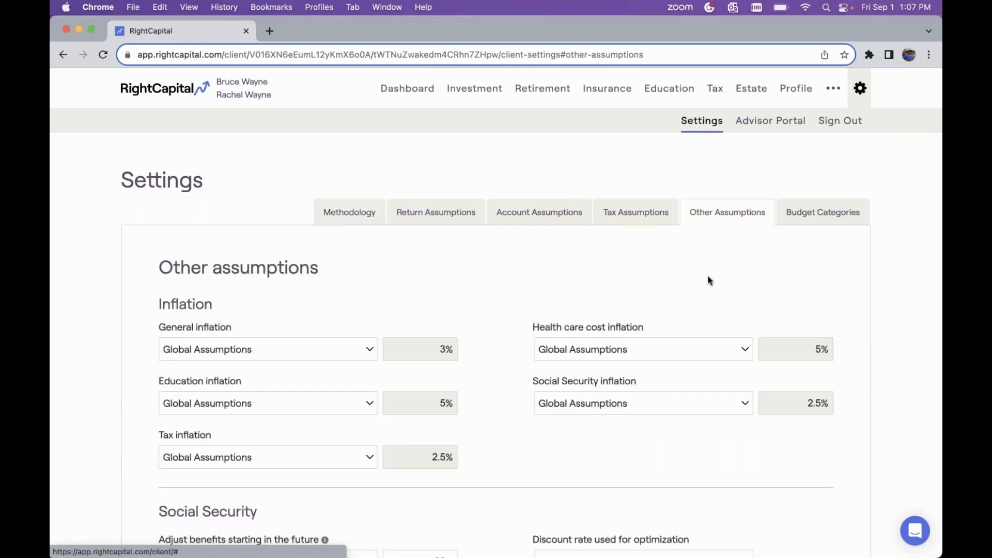
scroll(707, 280, down, 3)
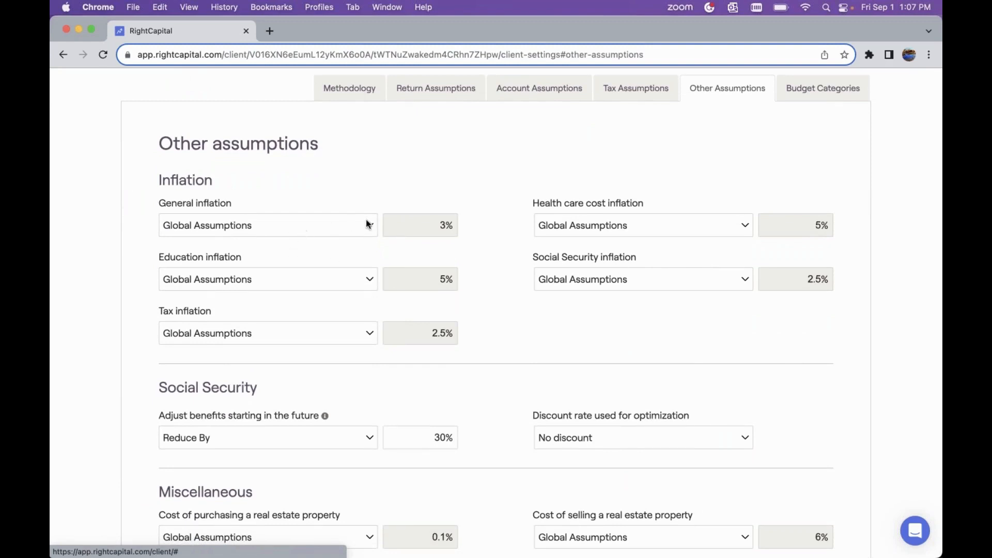
scroll(442, 221, up, 3)
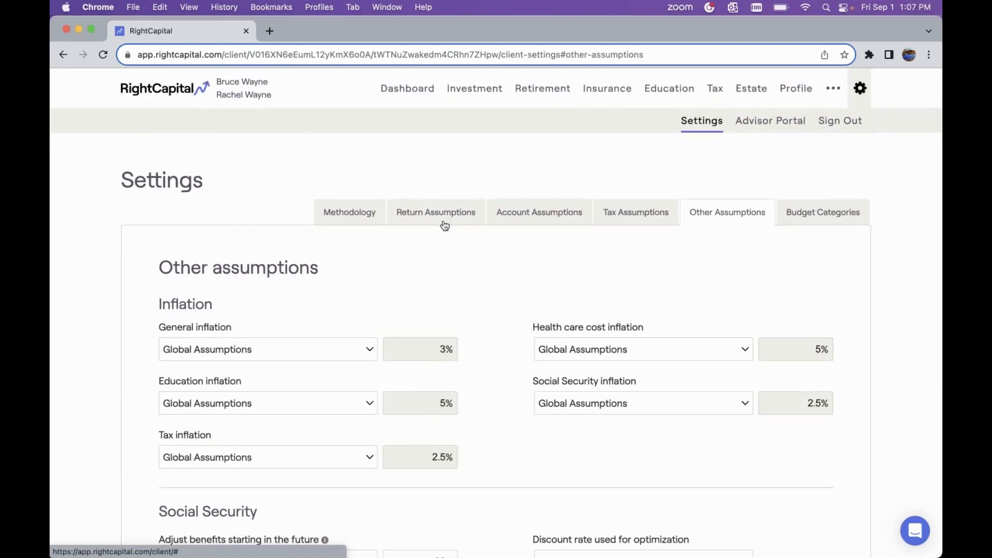
click(253, 342)
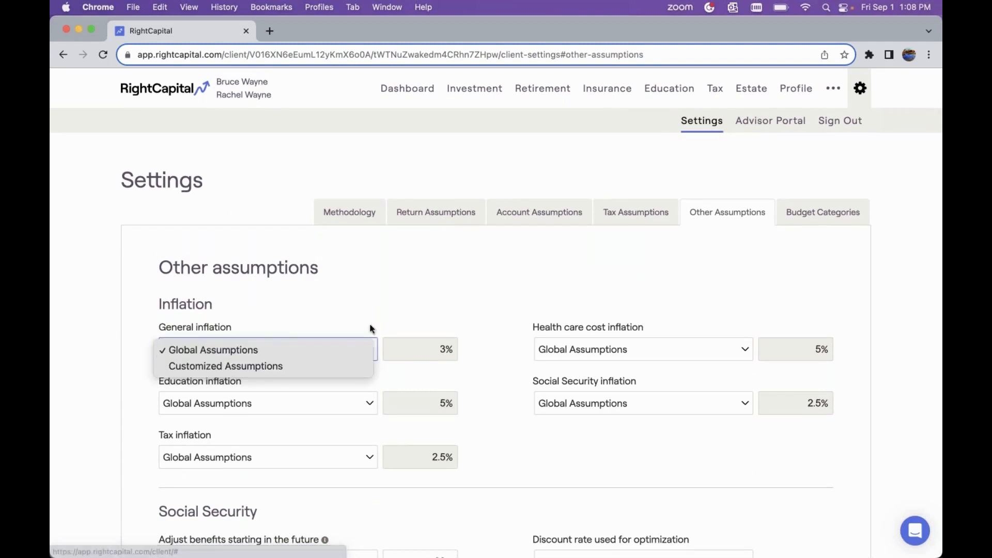
click(400, 321)
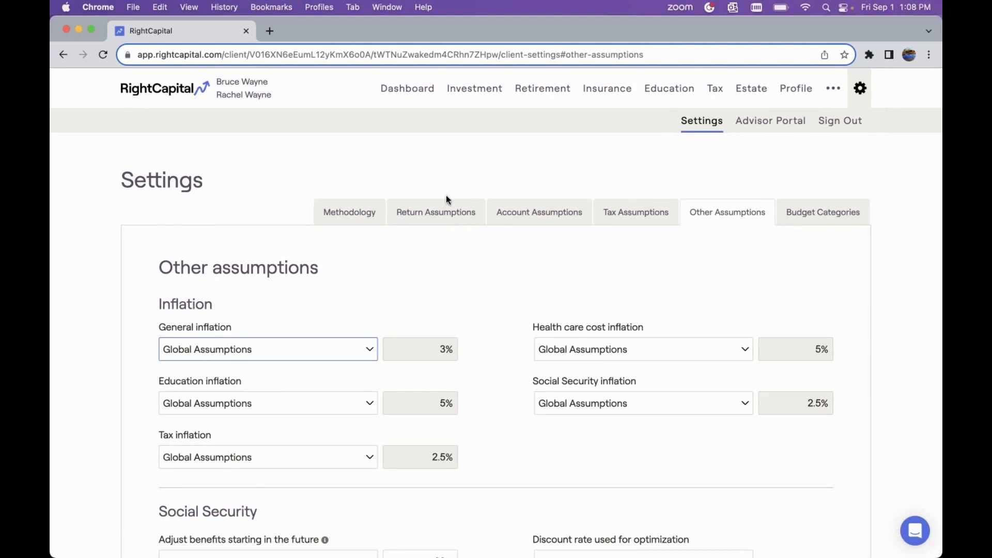
Step: Examine the client's Return Assumptions and the assumption sets available for them, keeping Forward-Looking Assumptions (JP Morgan)
click(434, 203)
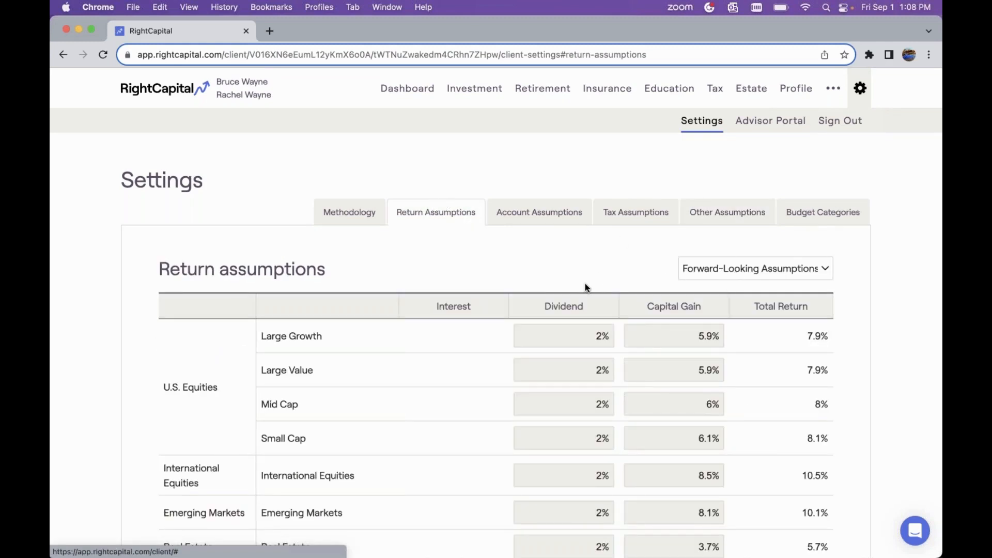
click(765, 272)
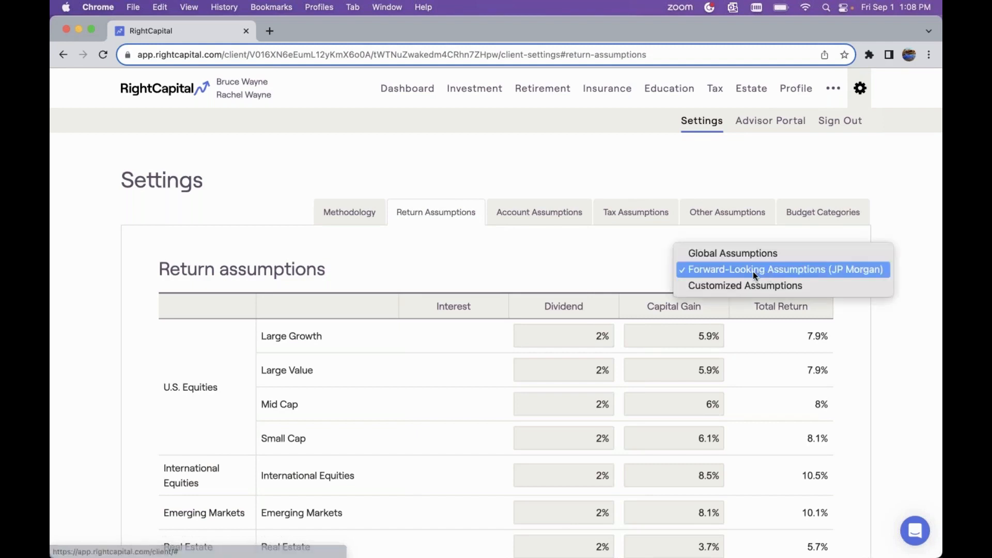
click(622, 268)
scroll(622, 268, down, 3)
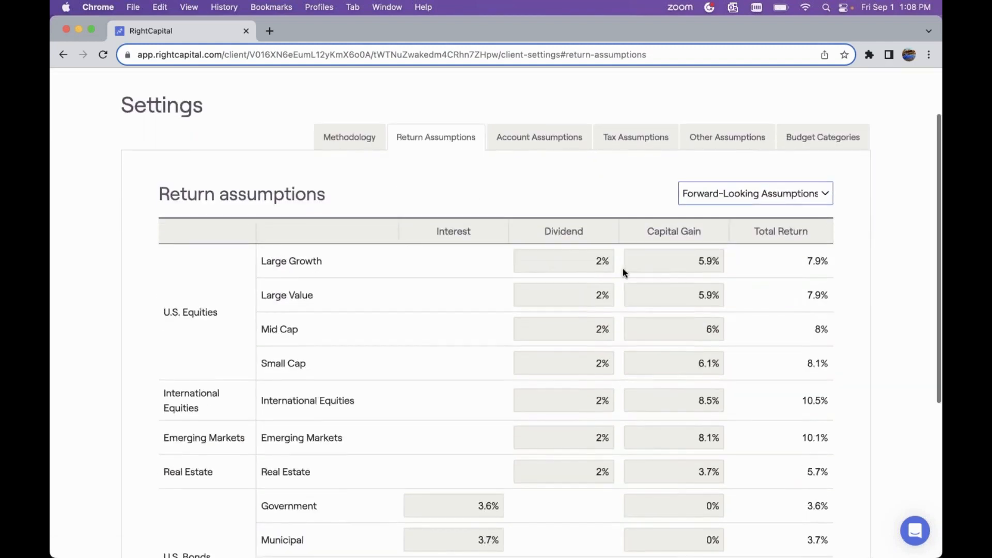
click(706, 193)
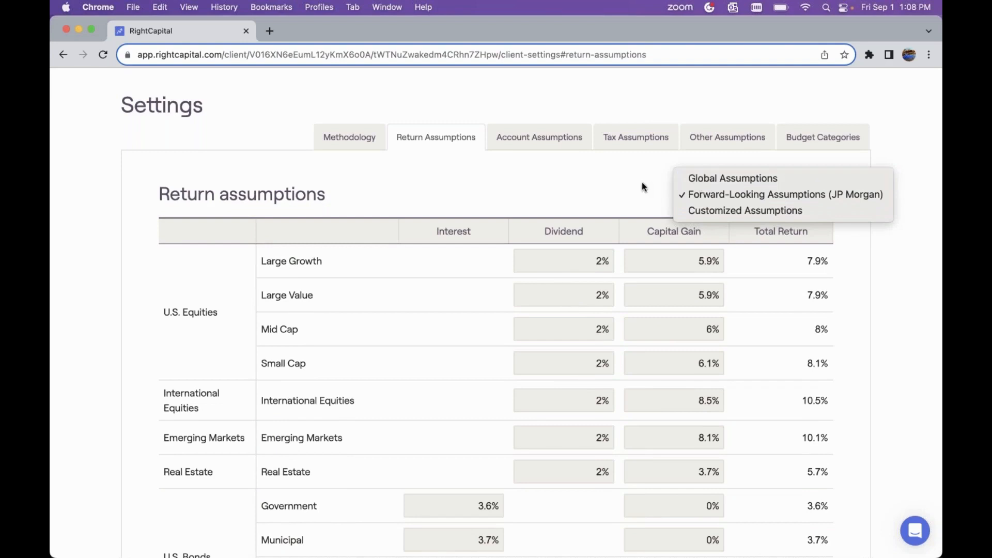
click(643, 206)
scroll(594, 212, up, 3)
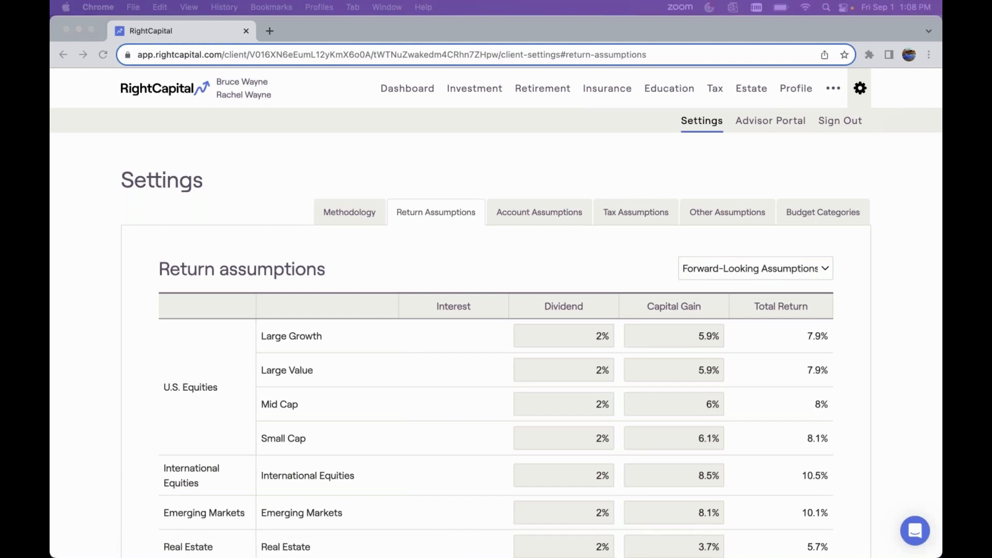
Step: Open the client's profile and review the family members and the goals
click(793, 90)
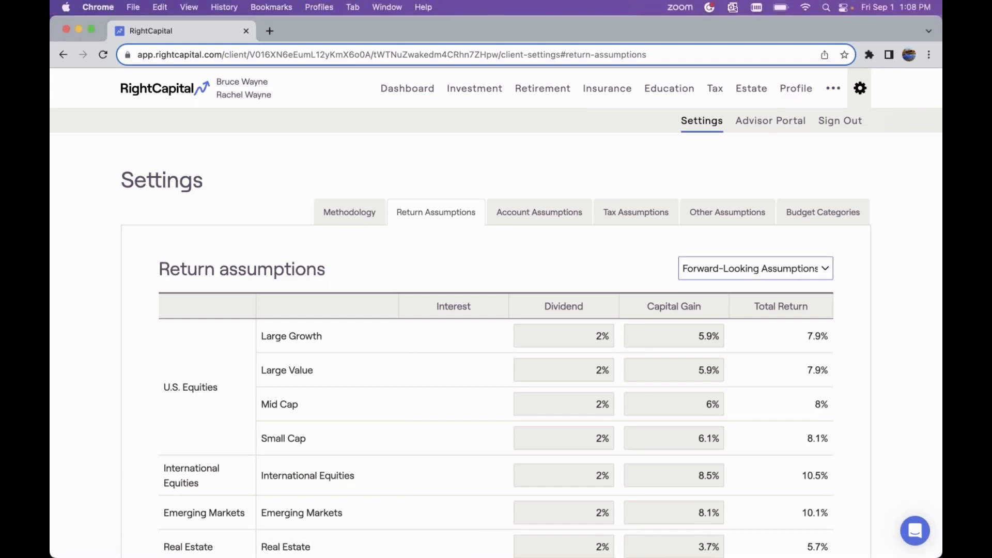
click(794, 93)
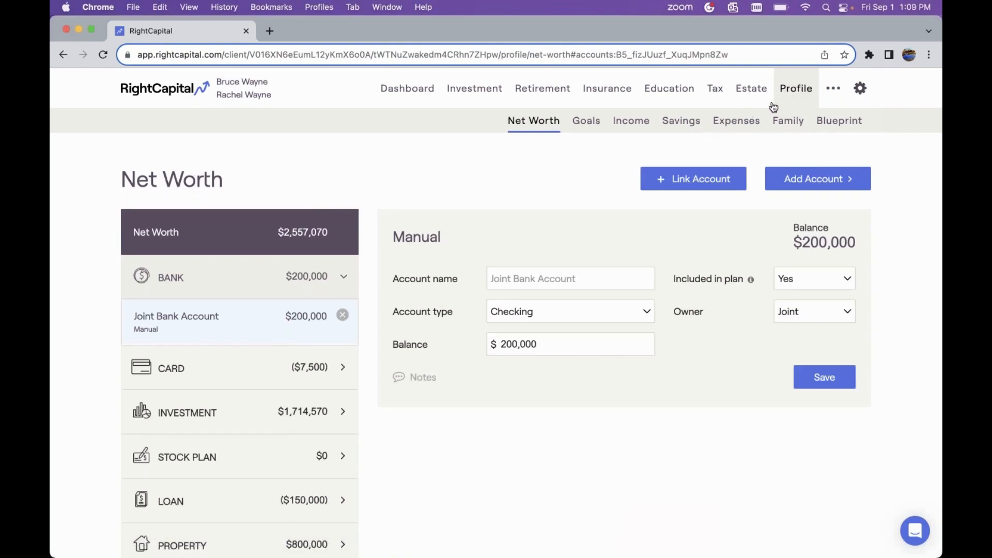
click(793, 122)
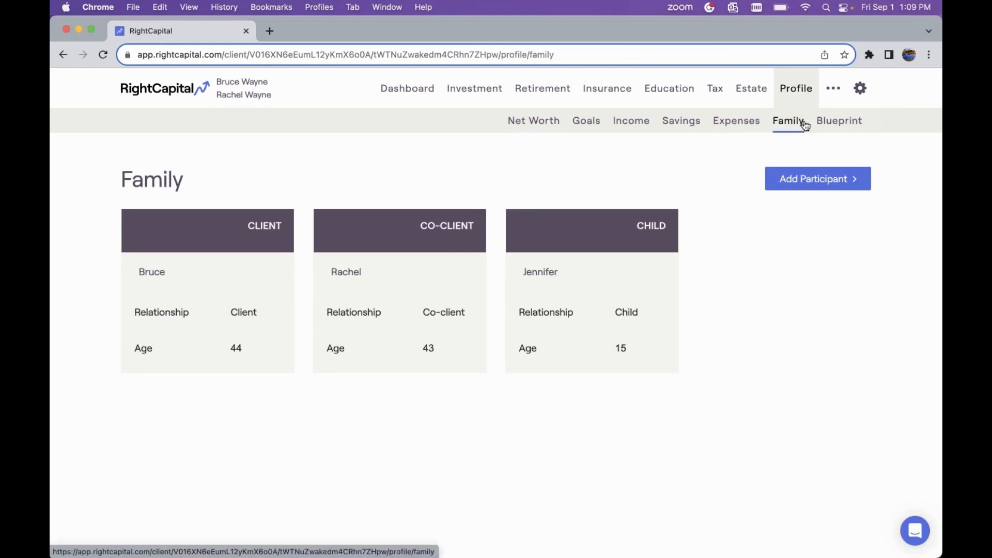
click(587, 132)
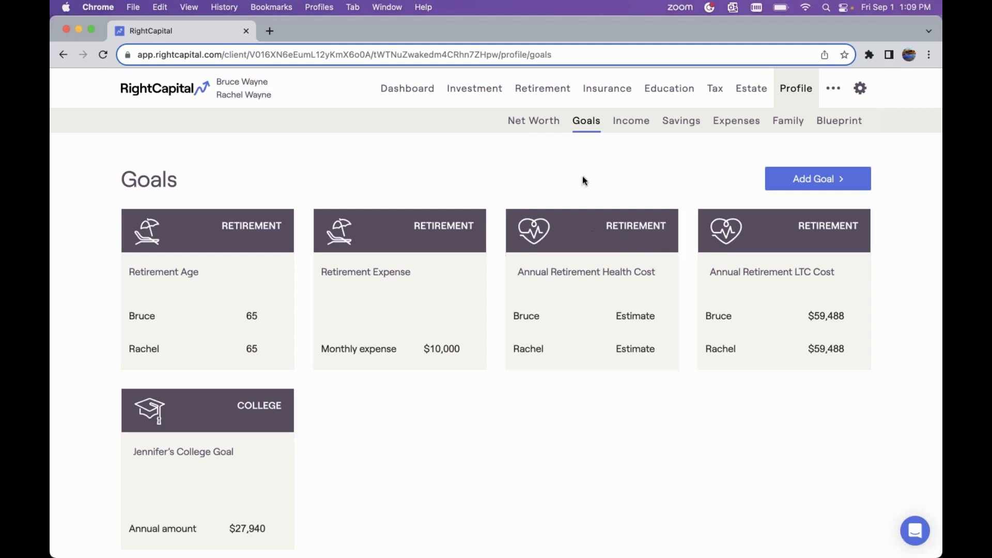
Step: Review the client's income entries, viewing the filing details of the co-client's Social Security
click(632, 124)
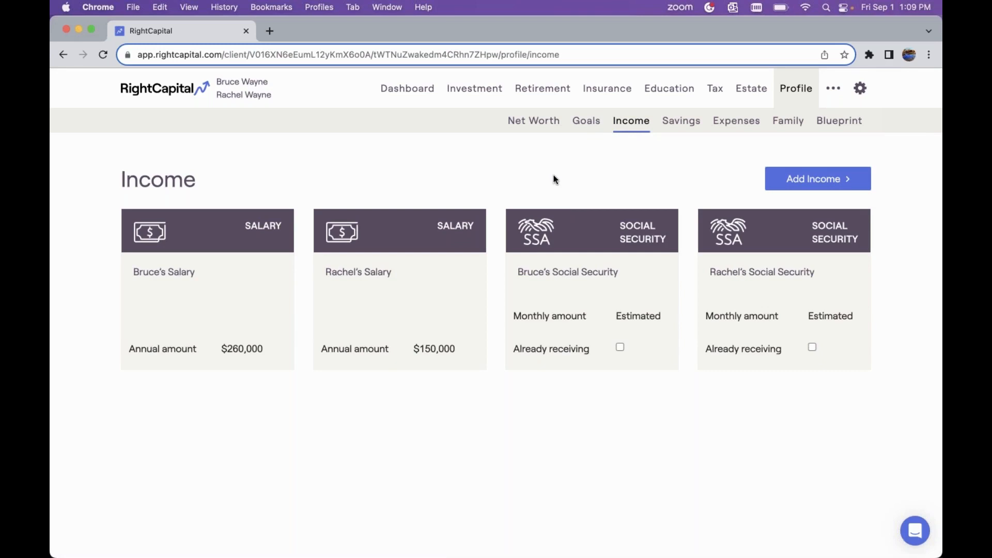
click(611, 243)
click(737, 242)
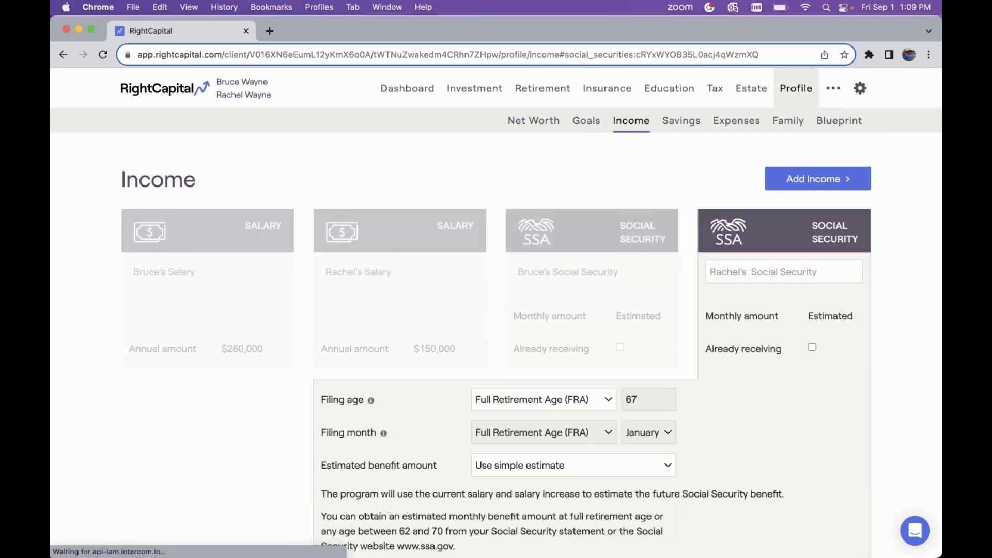
click(664, 183)
Step: Review the client's savings contributions and expenses
click(675, 128)
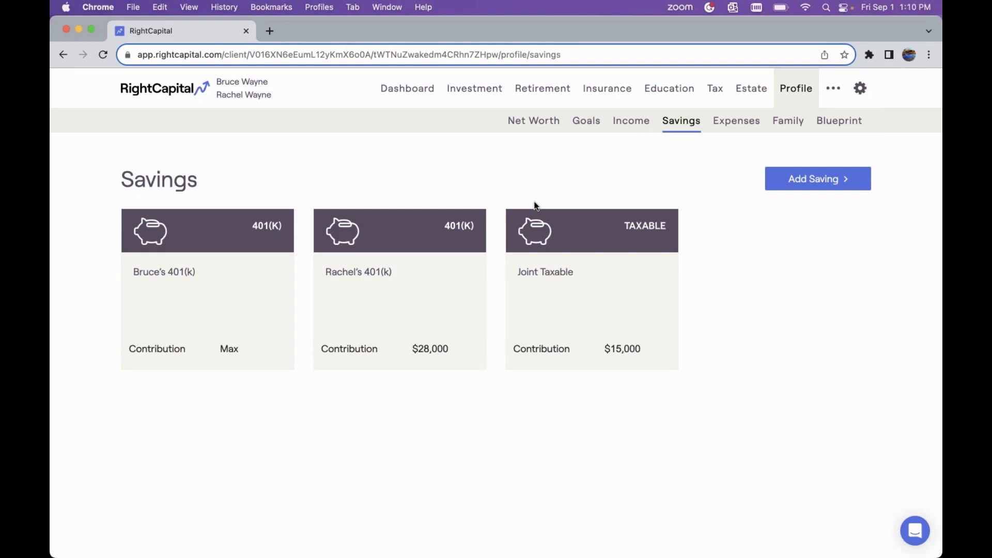
click(740, 130)
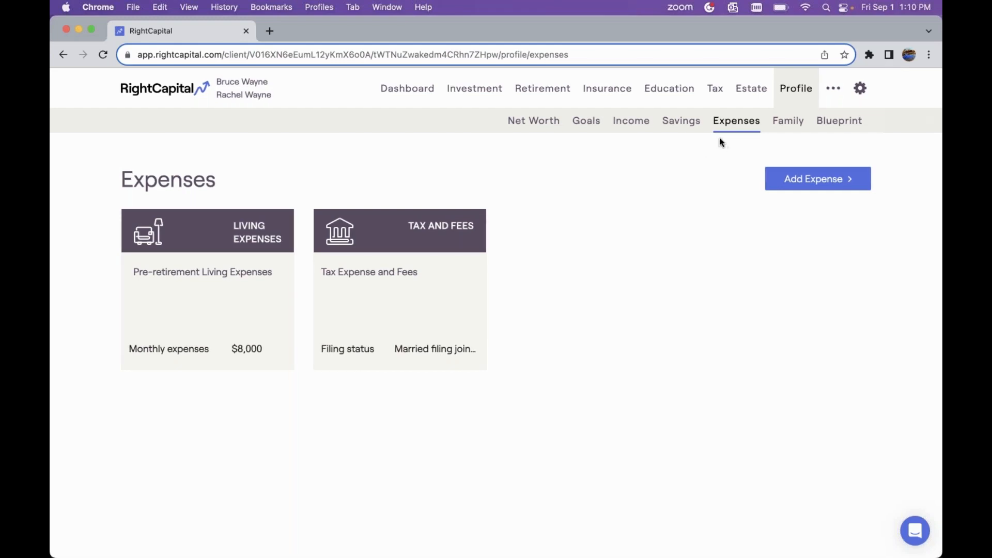
Step: Return to the client's net worth and expand the investment accounts
click(541, 129)
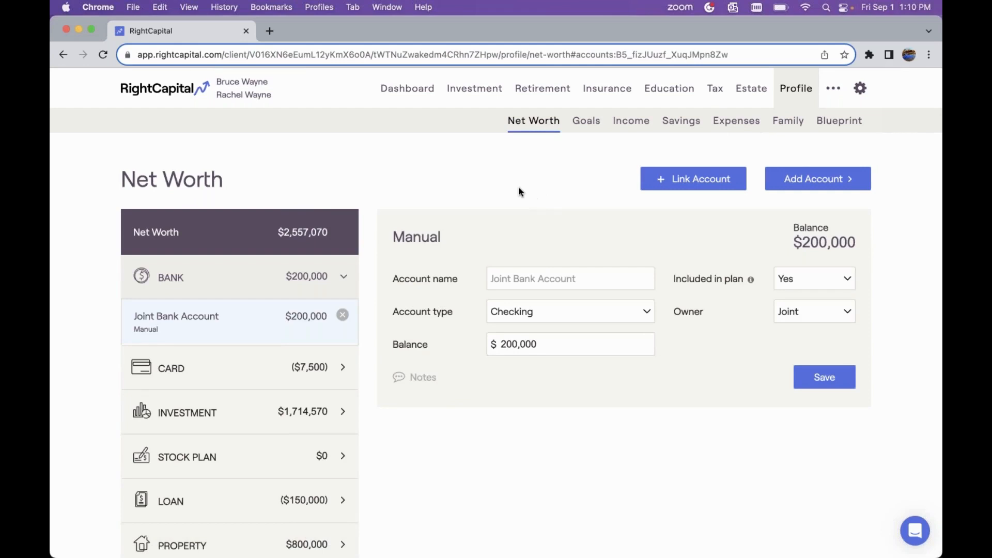
click(241, 414)
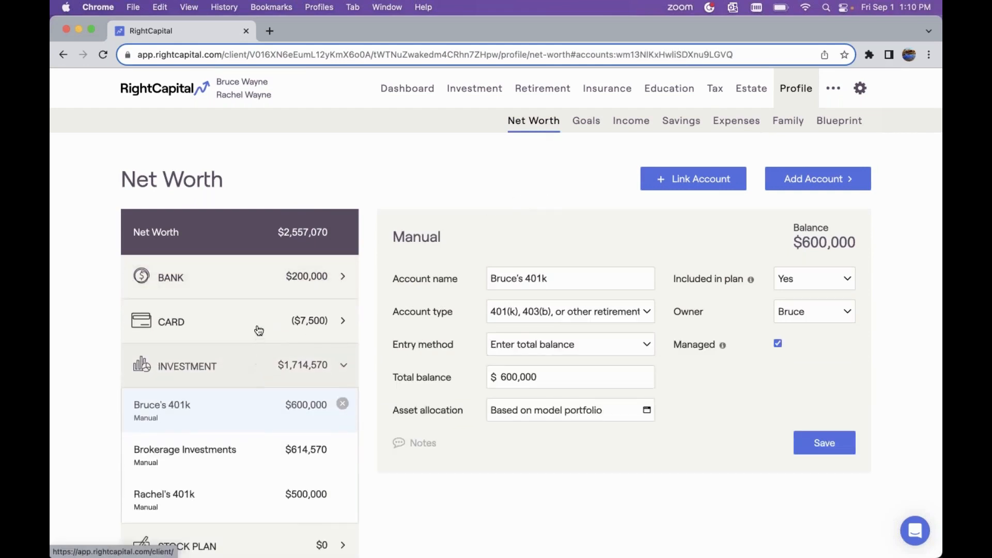
Step: View the joint bank account's details in the net worth, and open the client's goals
click(266, 291)
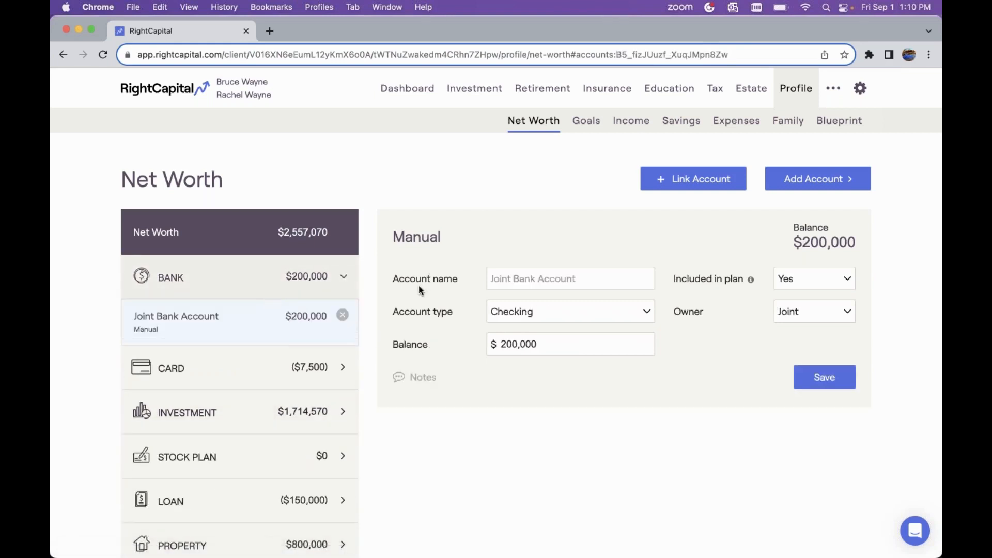
scroll(448, 233, down, 1)
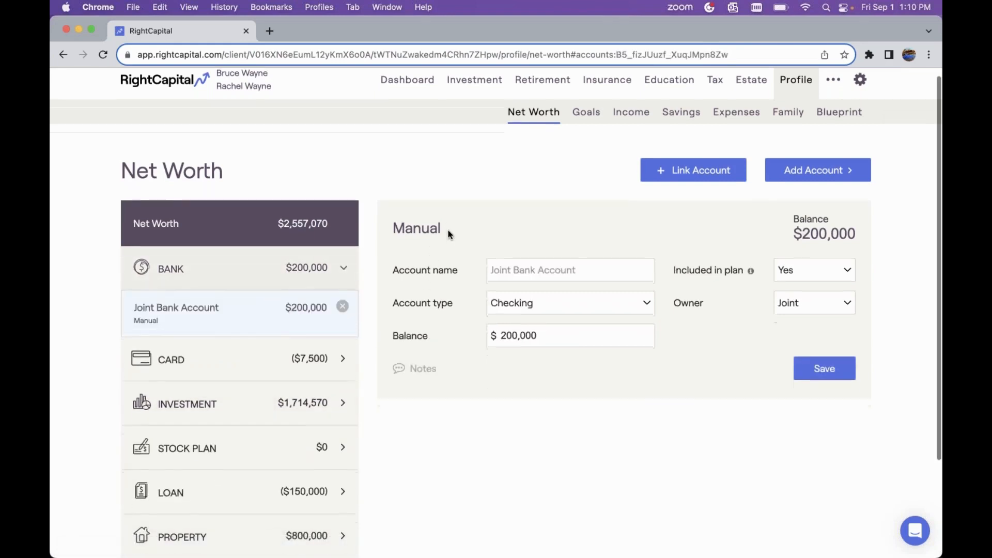
scroll(448, 230, up, 1)
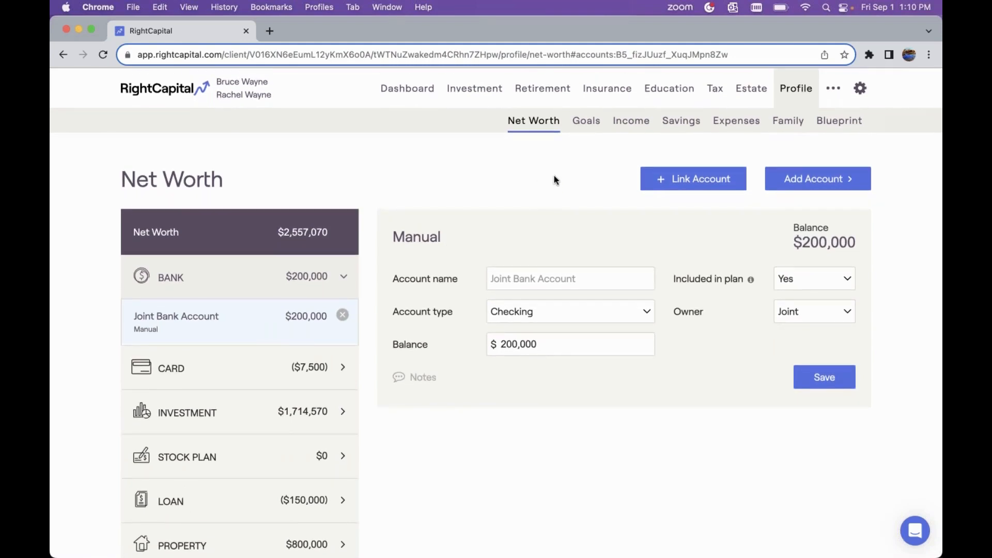
click(589, 124)
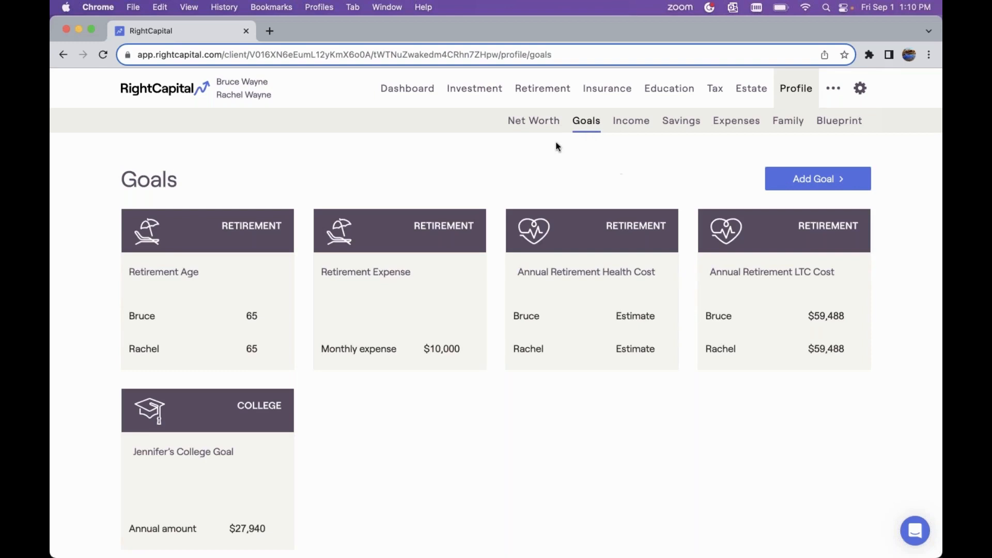
Step: Check the life insurance analysis, and return to the profile's net worth to expand the investment accounts
click(612, 93)
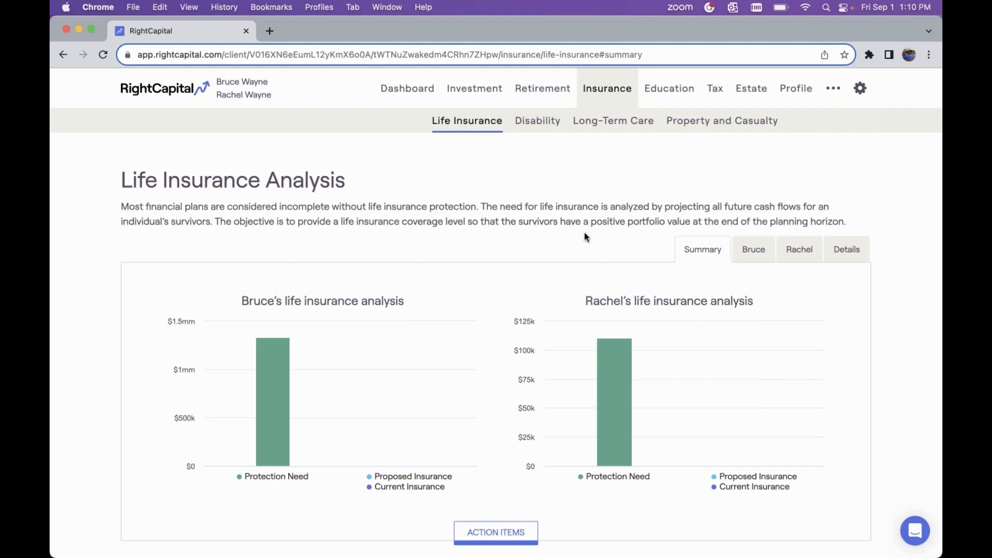
click(791, 92)
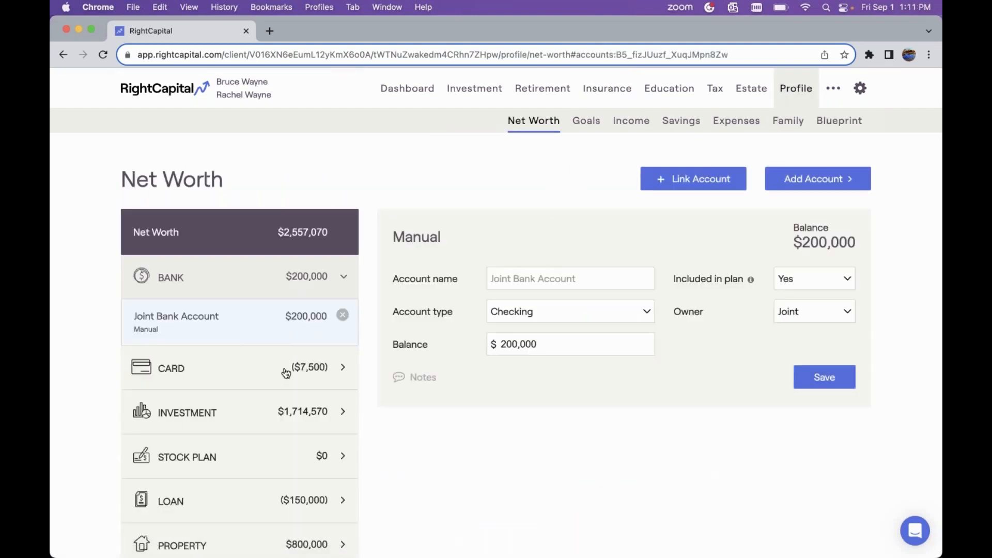
click(251, 426)
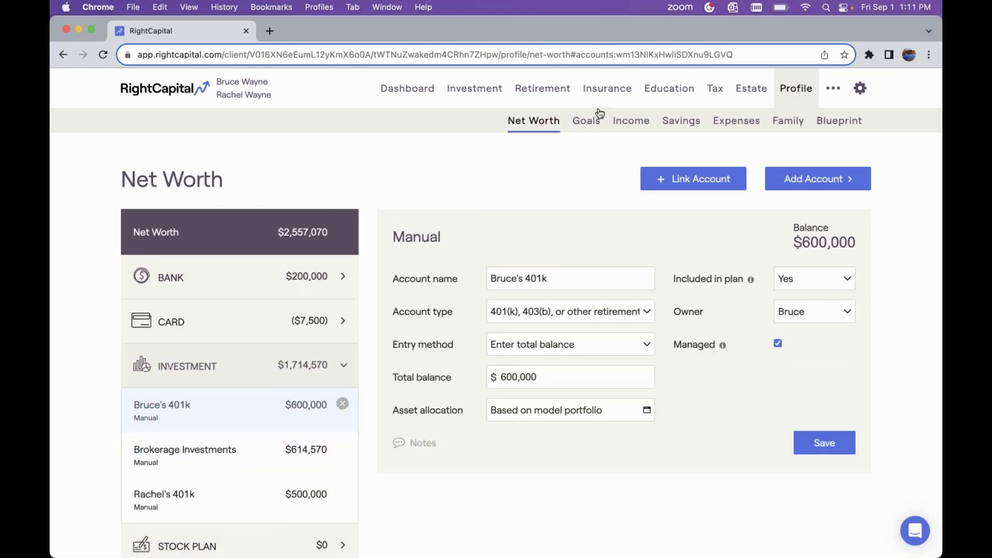
Step: Add a legacy goal of $1,500,000 to the client's goals and save it
click(587, 124)
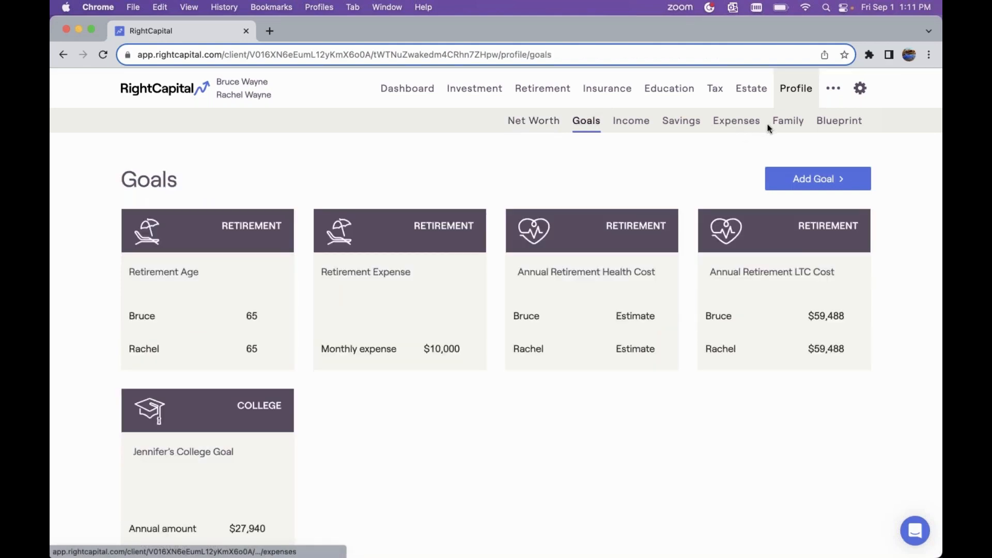
scroll(555, 230, down, 1)
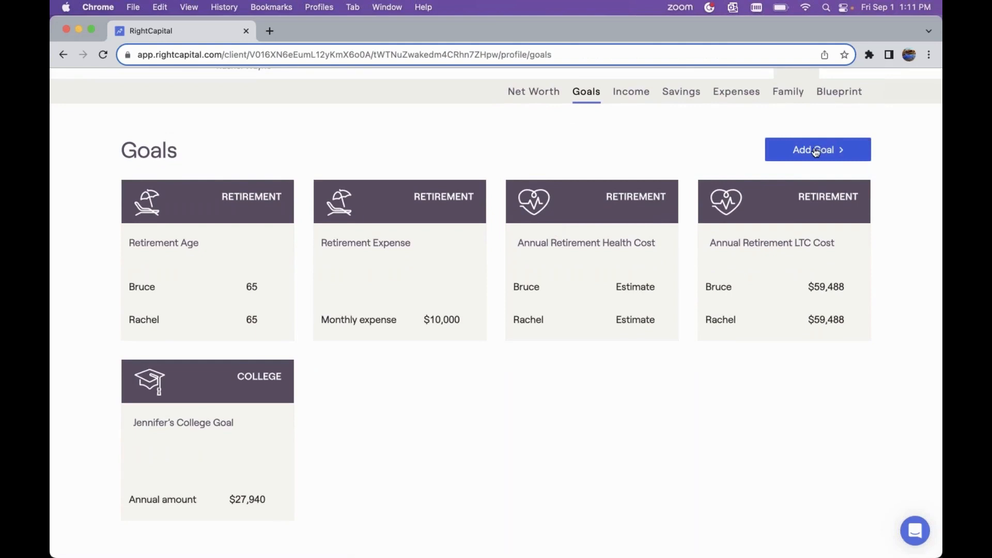
scroll(796, 154, up, 1)
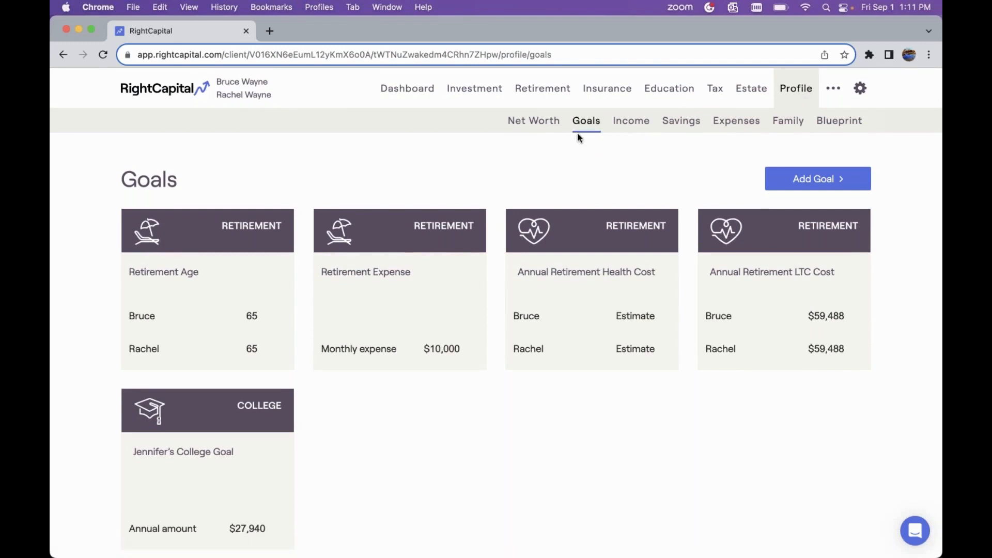
click(802, 180)
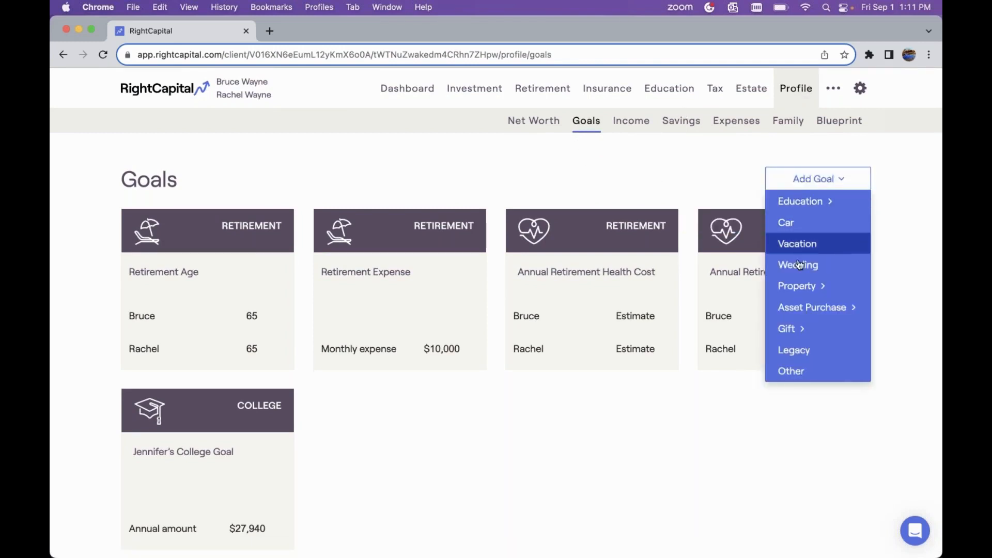
click(805, 351)
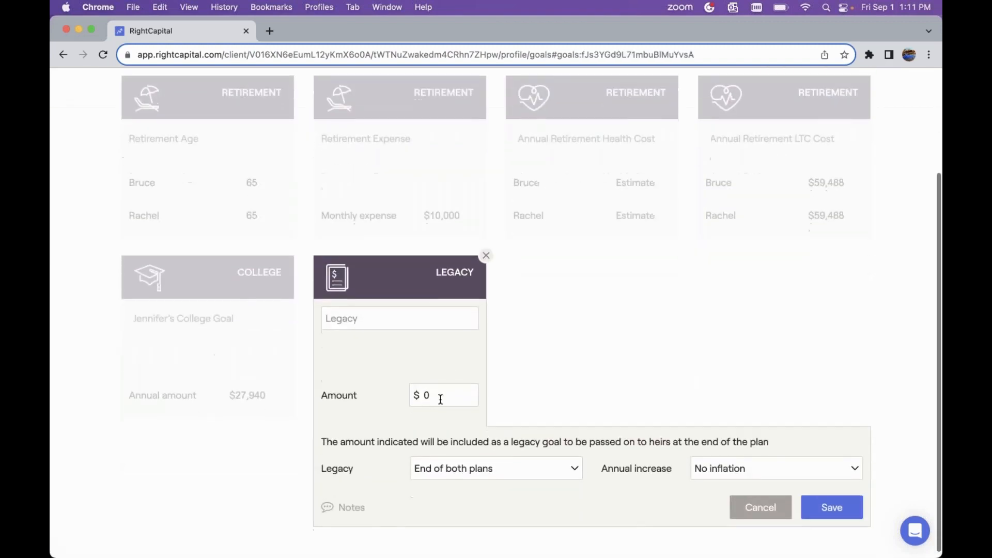
click(437, 395)
double_click(437, 395)
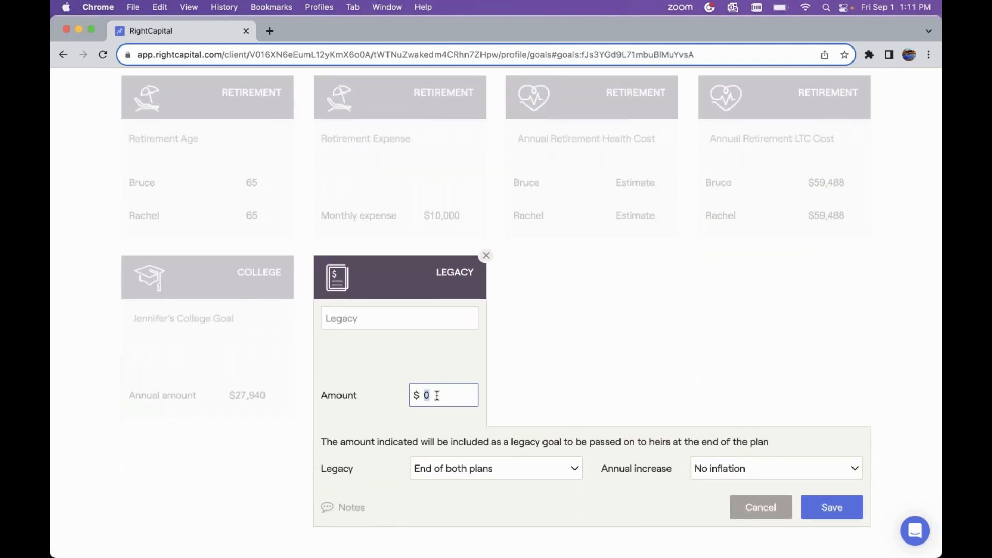
text(1500000)
click(818, 512)
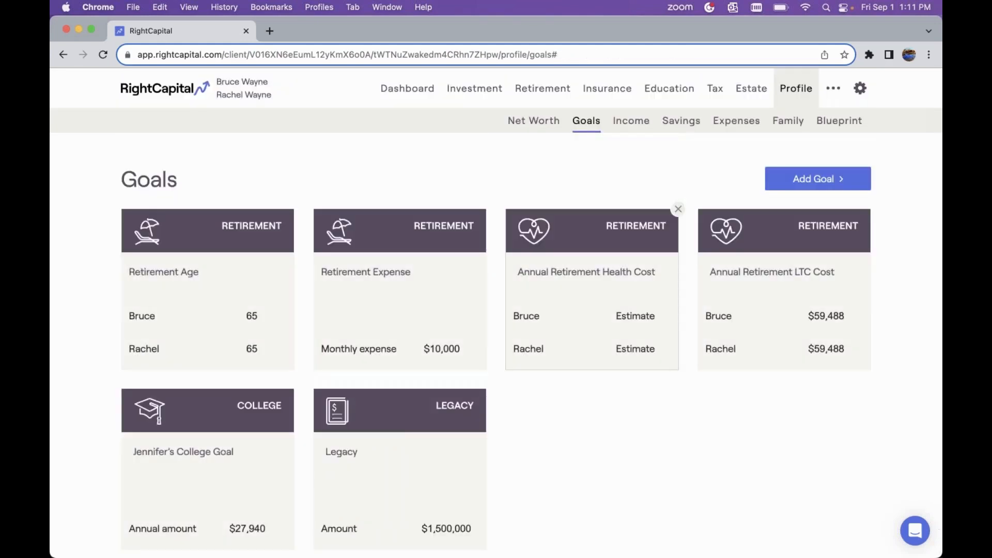
Step: Examine the life insurance analysis summary, covering both spouses' protection need charts and the action items for each passing away next year
click(609, 95)
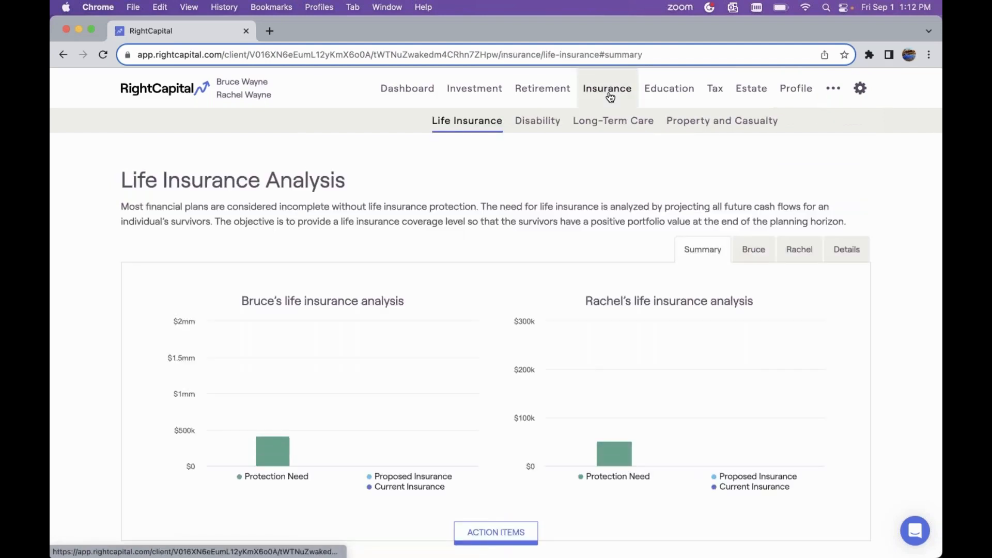
scroll(441, 191, down, 1)
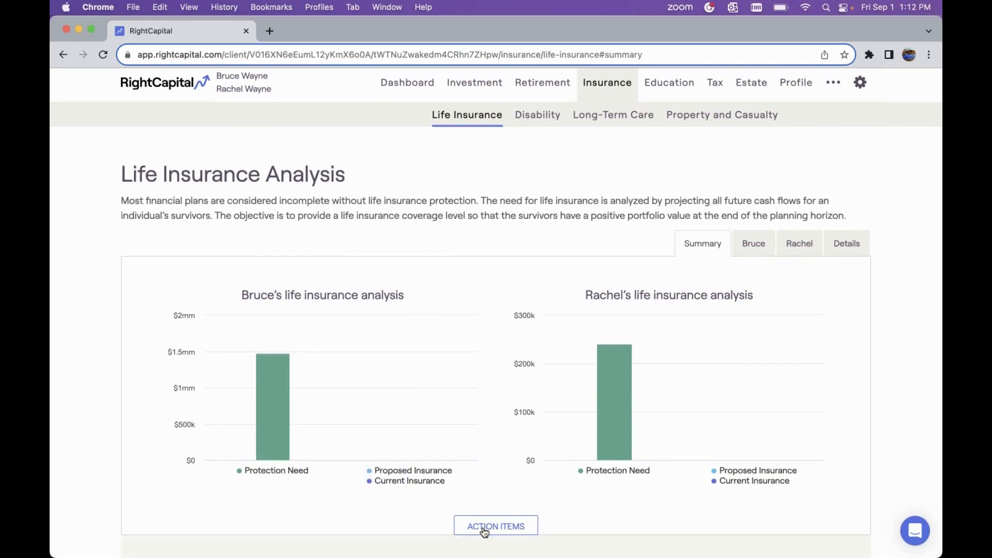
scroll(476, 347, down, 3)
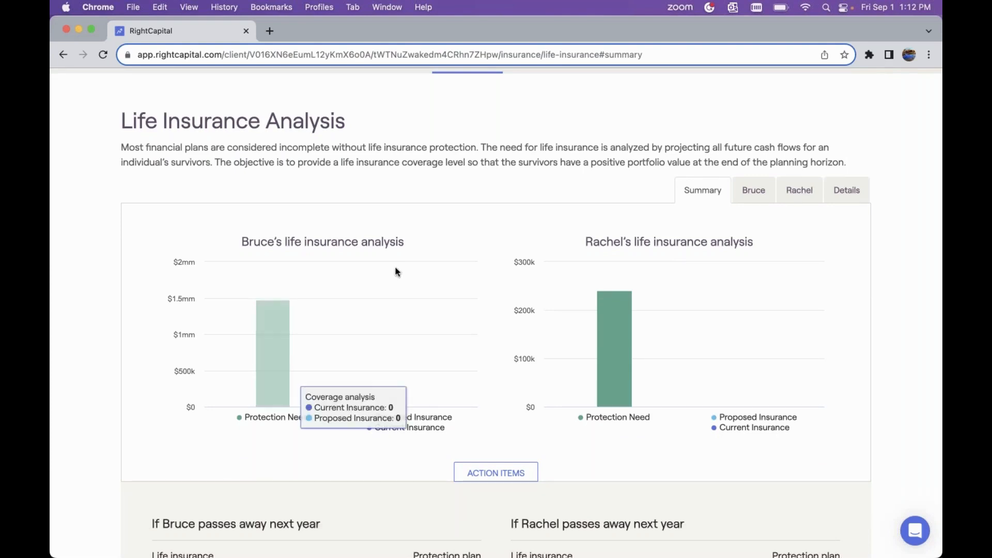
mouse_move(595, 302)
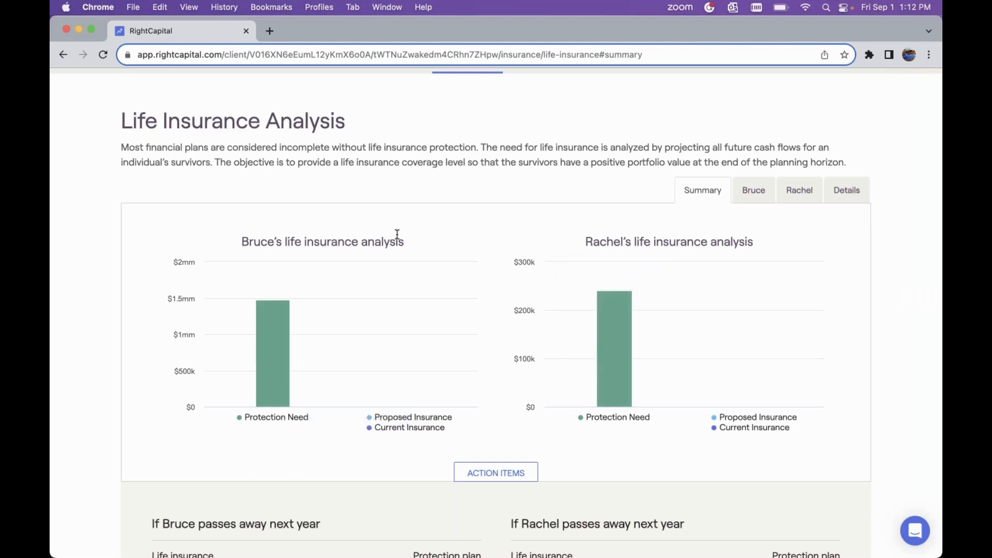
scroll(397, 235, down, 2)
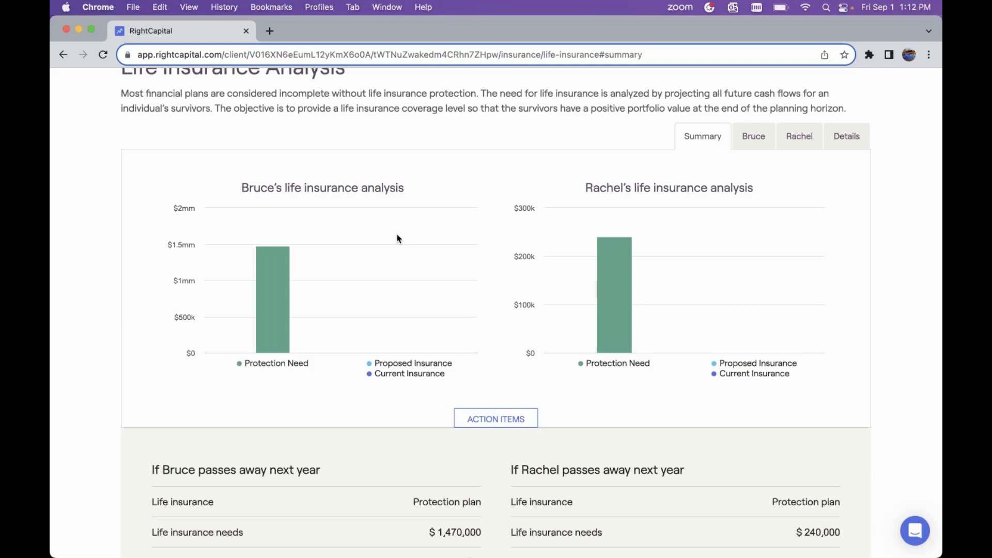
scroll(398, 239, down, 1)
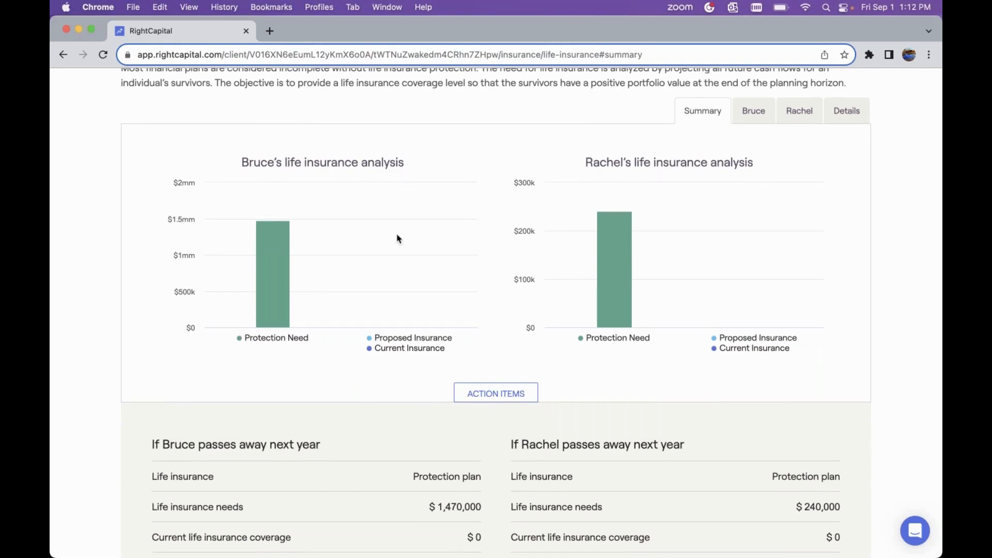
scroll(396, 237, down, 3)
scroll(397, 238, down, 3)
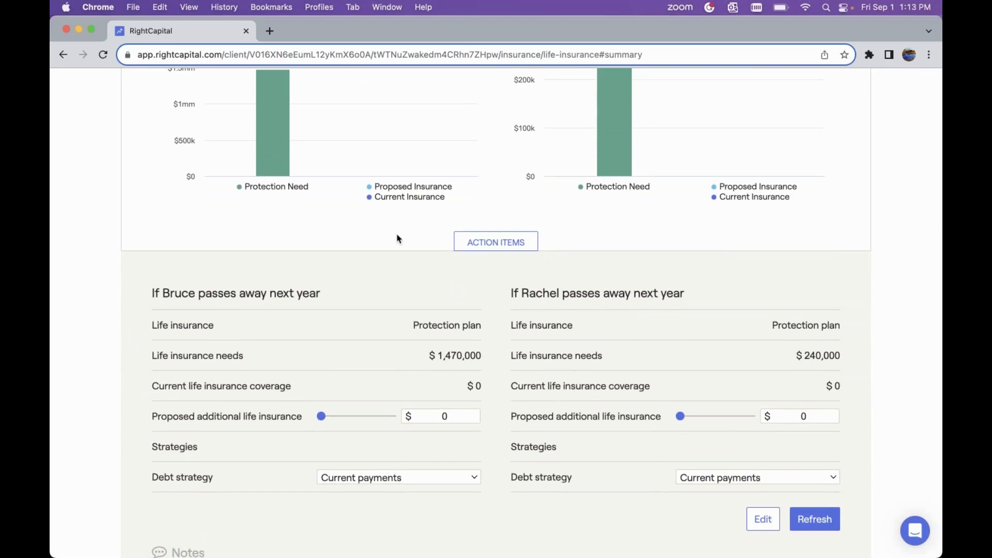
scroll(506, 303, up, 1)
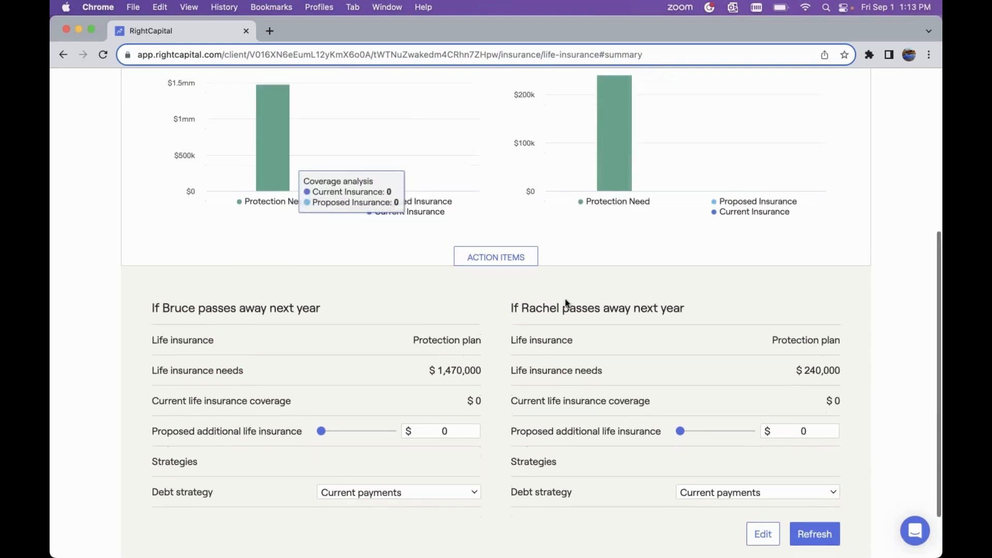
scroll(568, 361, down, 2)
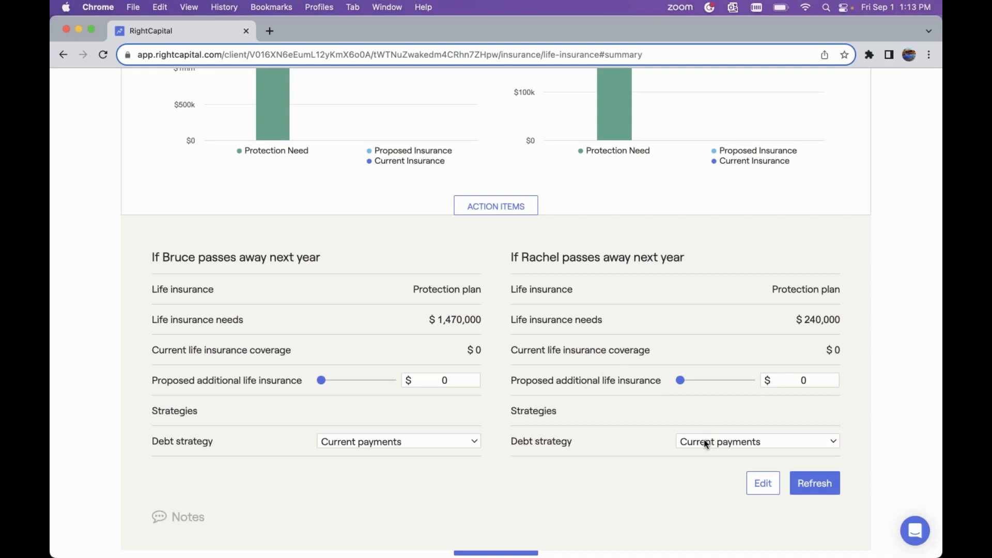
scroll(661, 424, up, 5)
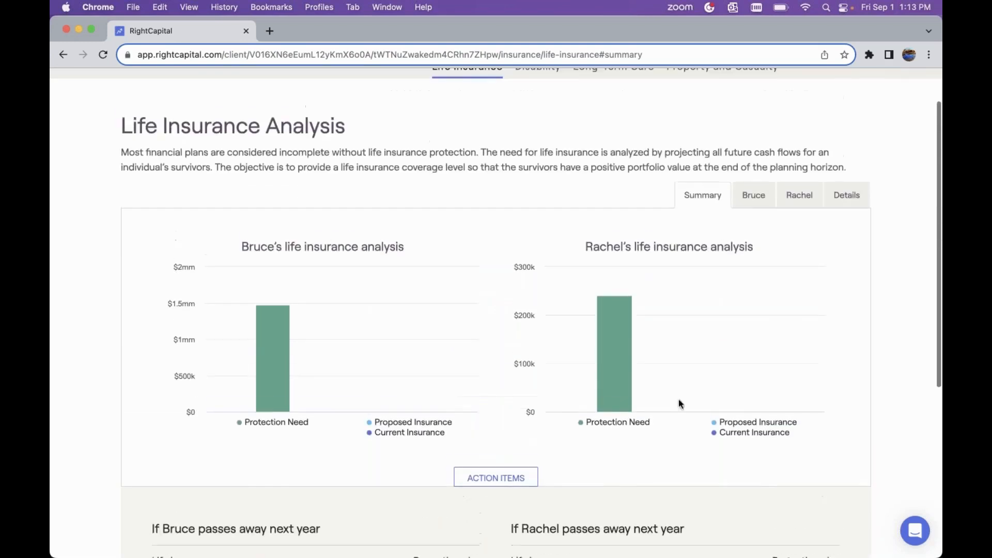
scroll(768, 138, up, 2)
Step: Check the client's net worth again and return to the action items of the life insurance analysis
click(795, 89)
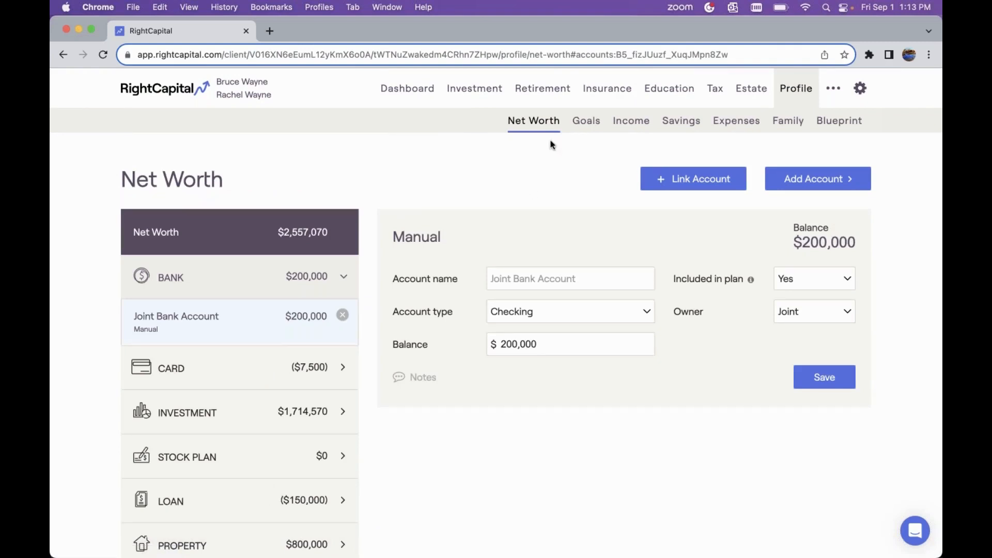
click(615, 90)
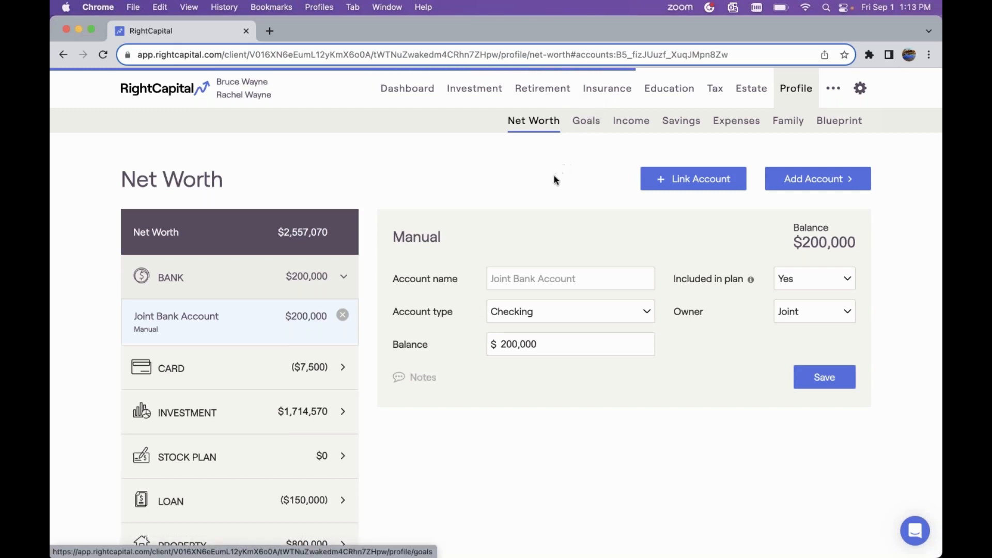
scroll(553, 175, down, 1)
scroll(548, 312, down, 5)
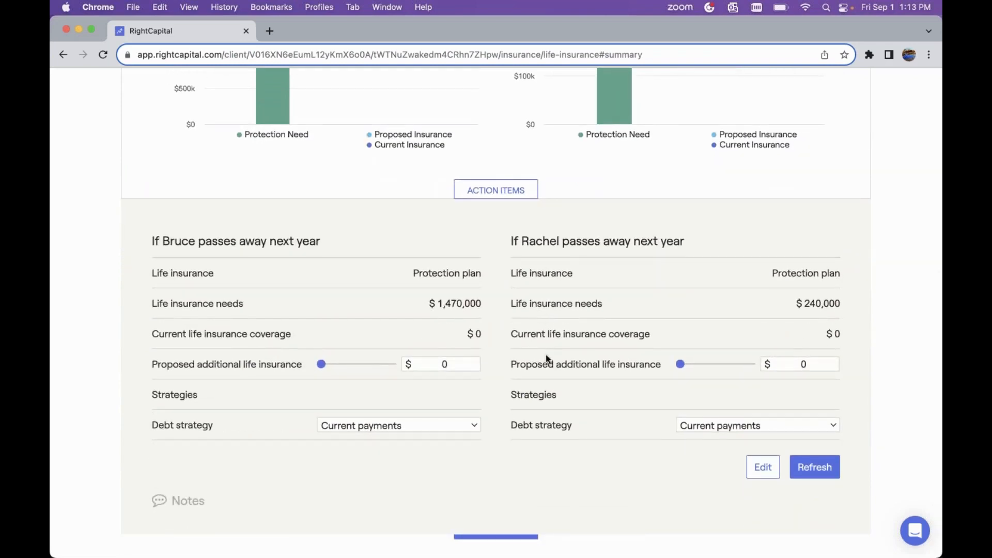
Step: Set the debt strategy for the primary client's death to Pay off all debt immediately and refresh the life insurance analysis
click(423, 425)
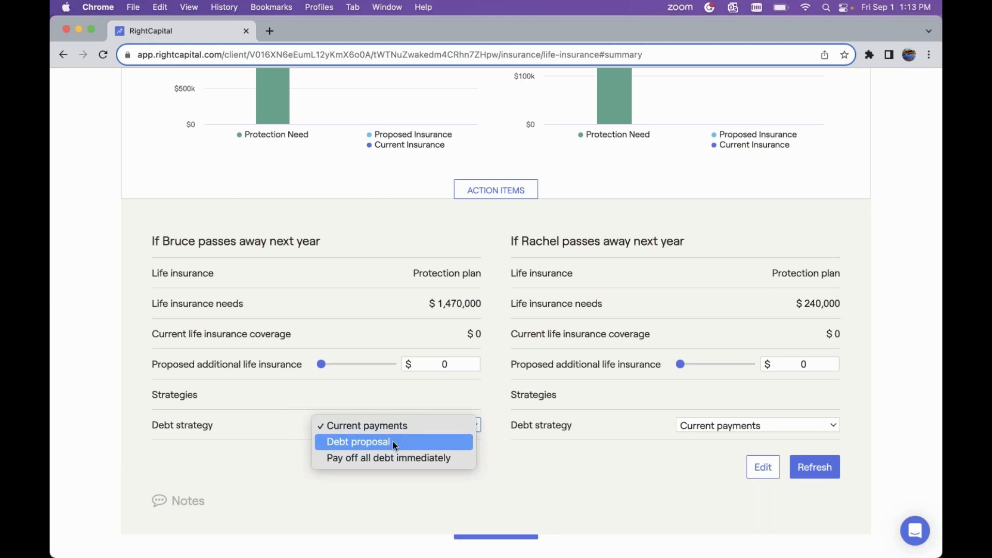
click(387, 455)
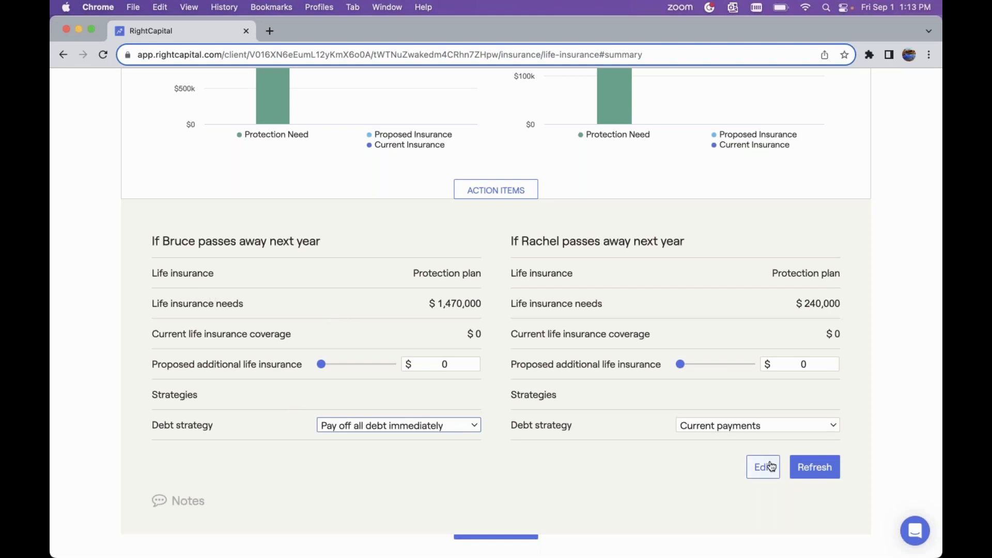
click(818, 467)
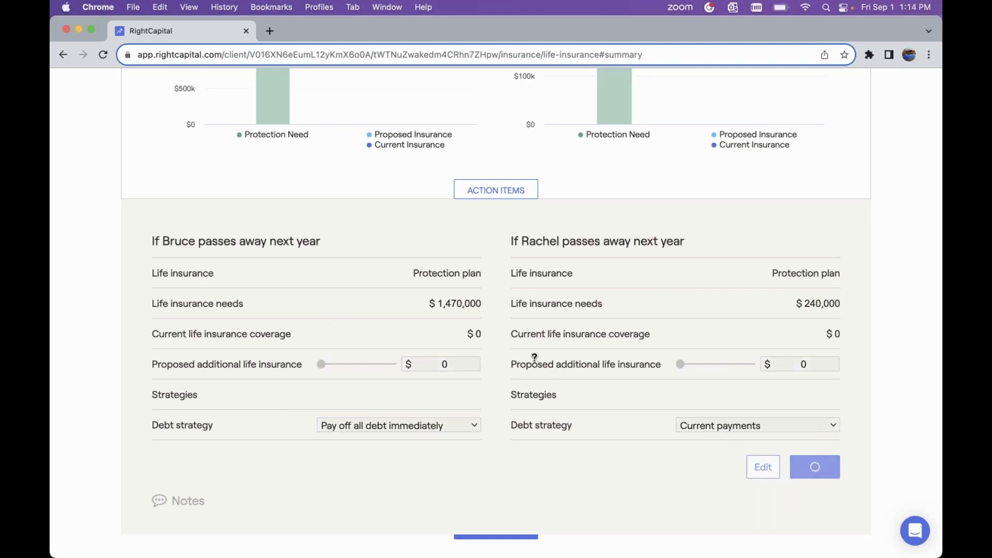
scroll(534, 357, up, 2)
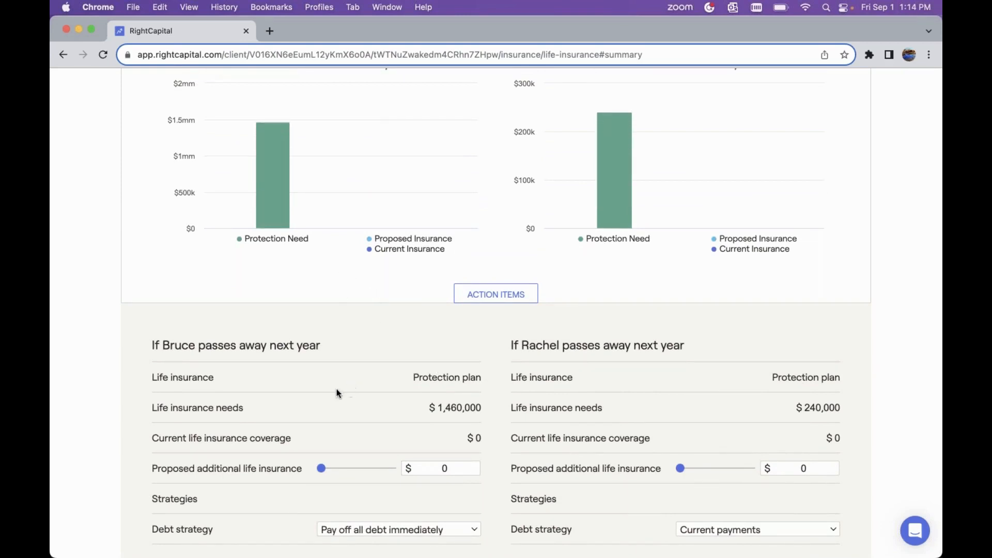
scroll(262, 396, up, 1)
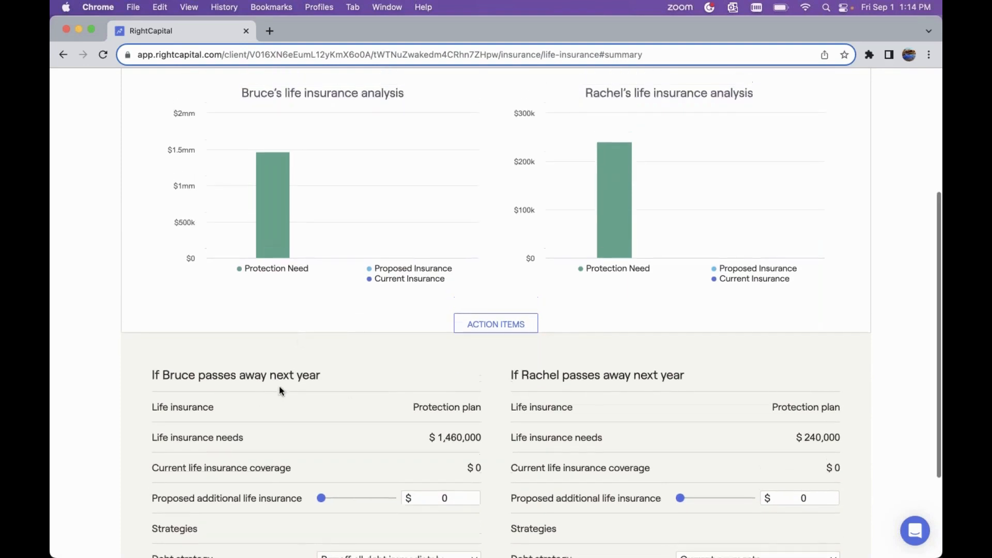
scroll(361, 393, down, 2)
scroll(321, 400, down, 2)
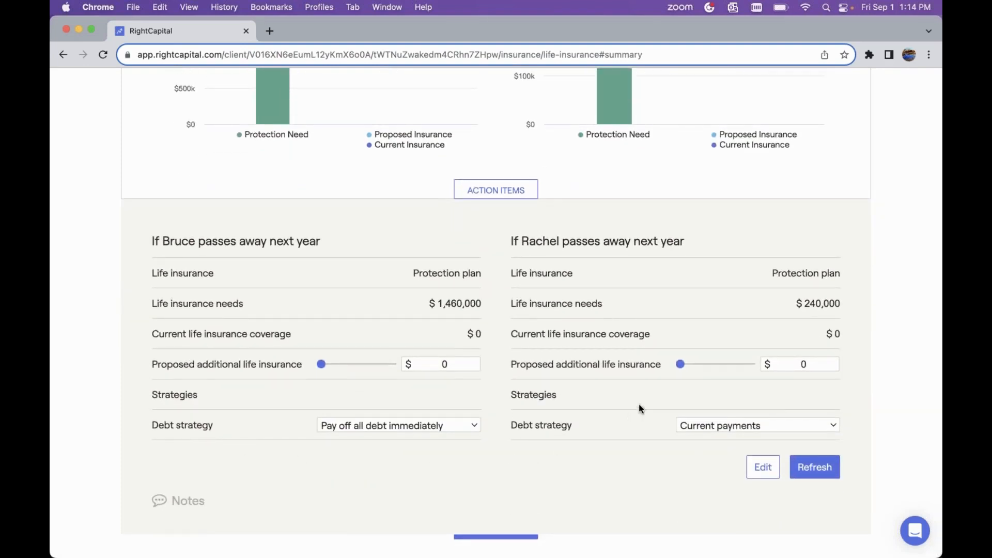
Step: Edit the life insurance action items and include Retirement Monthly Expense, the child's college goal and Legacy from the financial goals
click(763, 468)
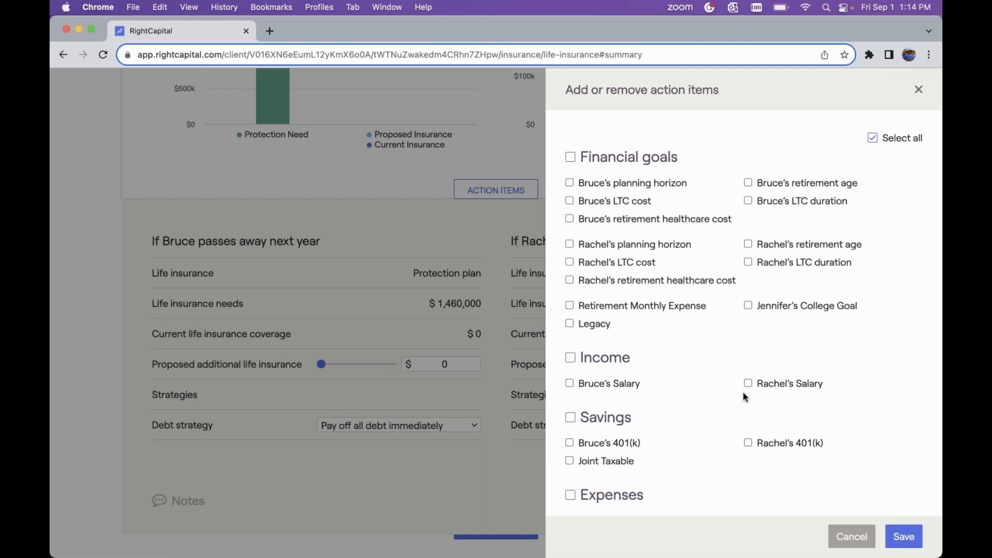
scroll(744, 392, down, 1)
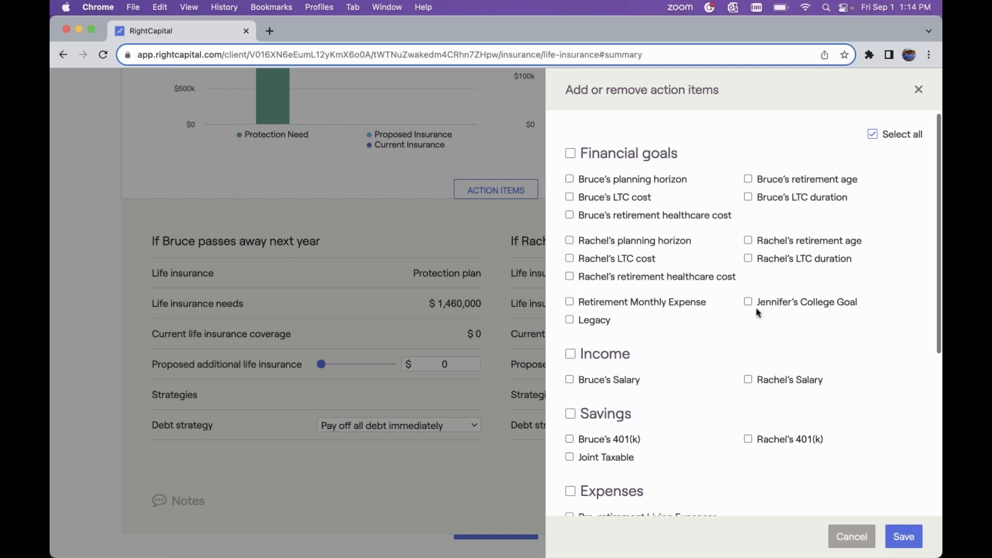
scroll(627, 223, down, 3)
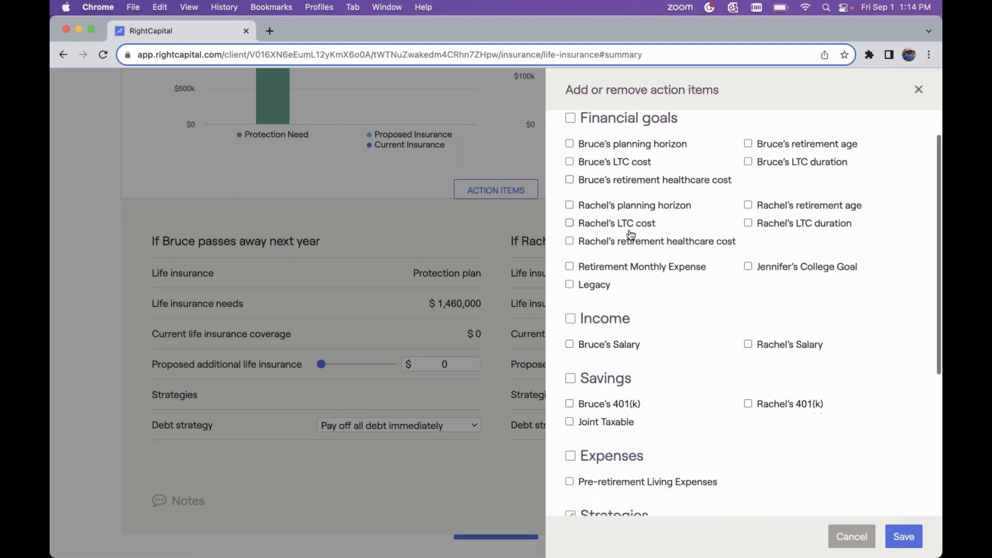
click(569, 267)
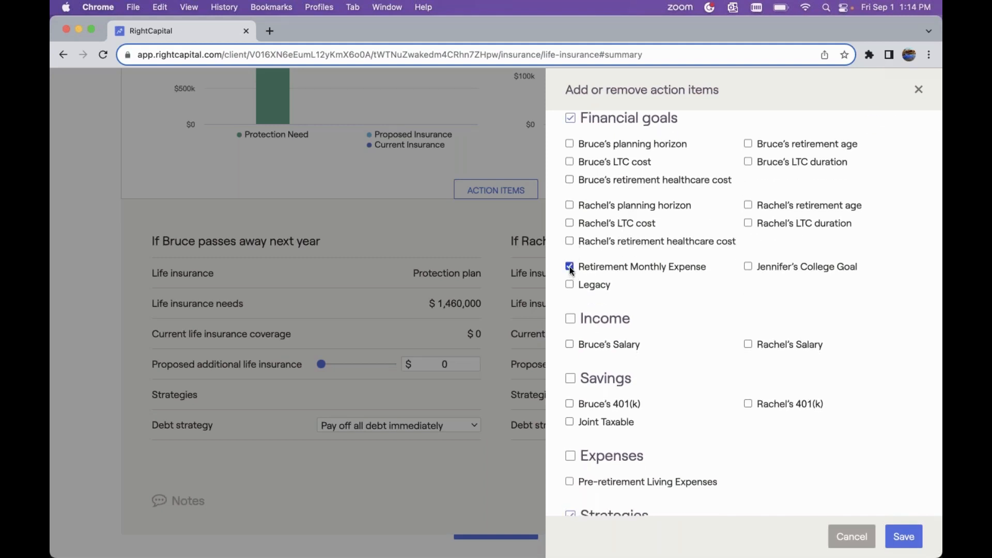
click(749, 267)
click(589, 290)
Step: Add all Income items and Pre-retirement Living Expenses to the action items, and save the selection
scroll(668, 296, down, 3)
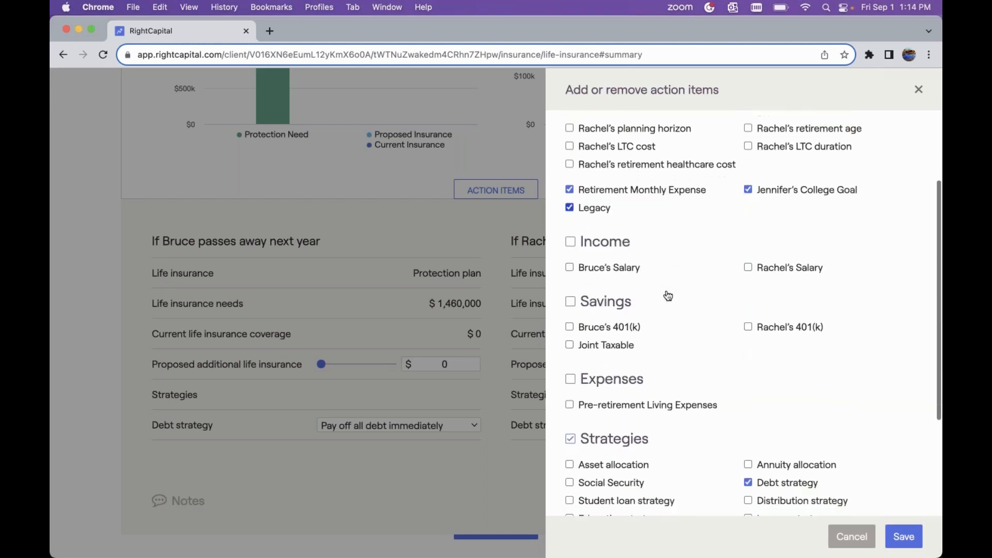
click(570, 243)
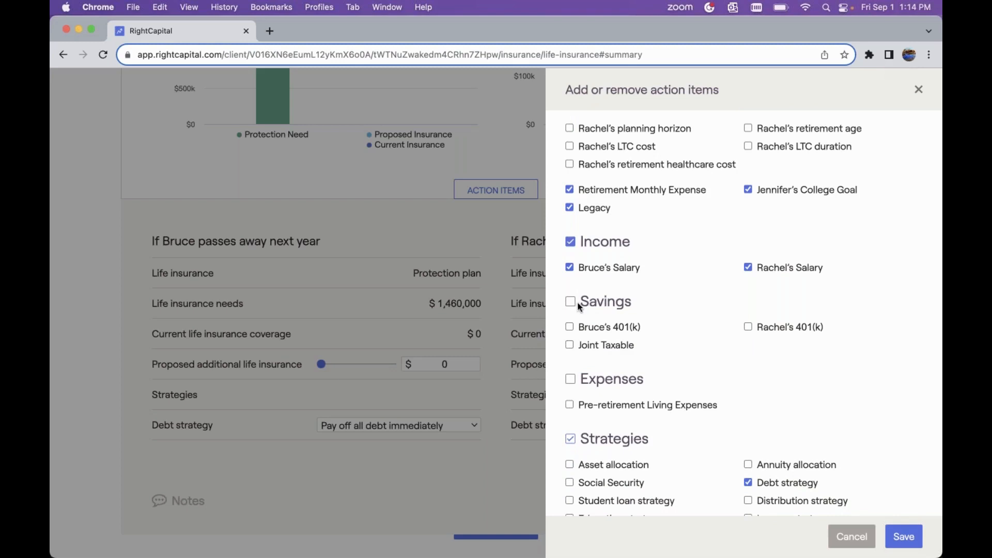
scroll(663, 406, down, 2)
click(609, 351)
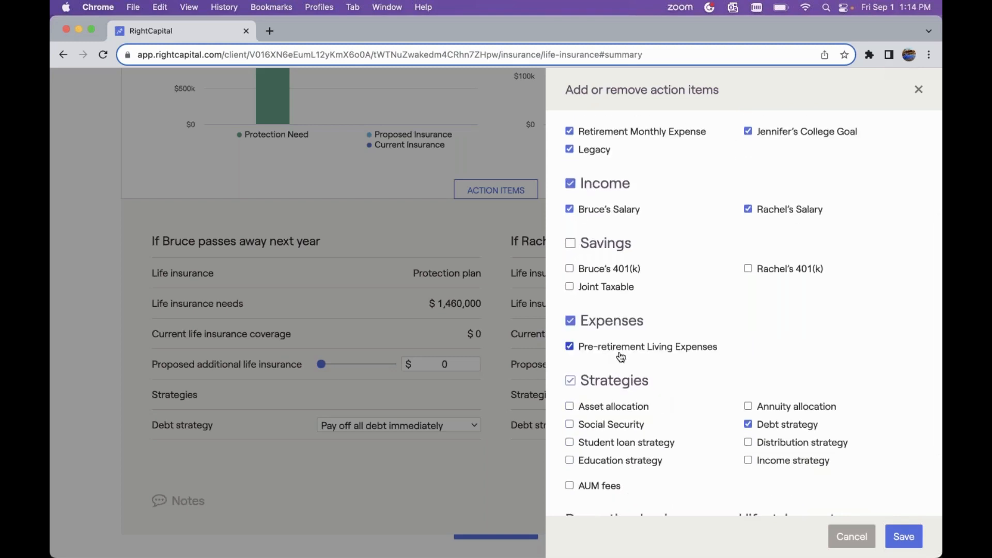
scroll(692, 381, down, 3)
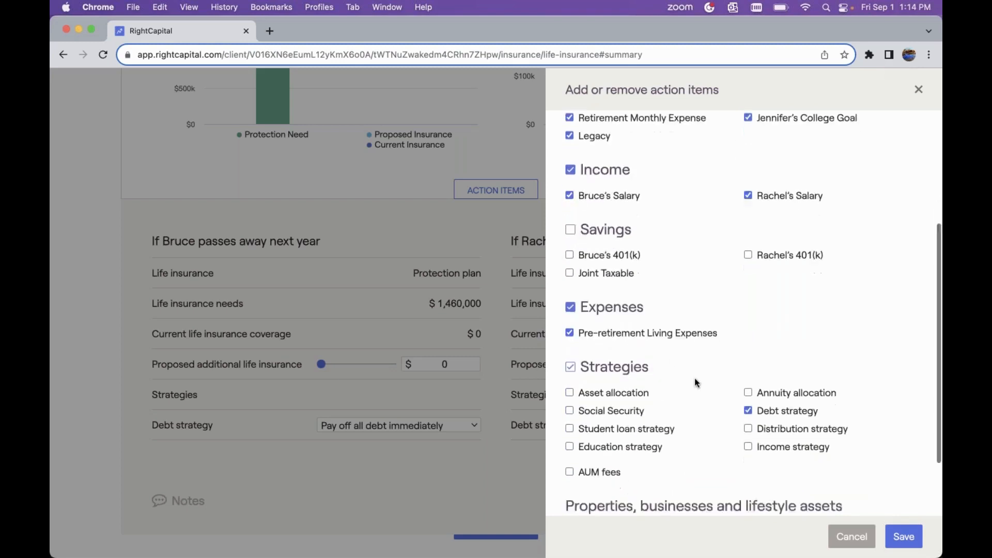
click(901, 536)
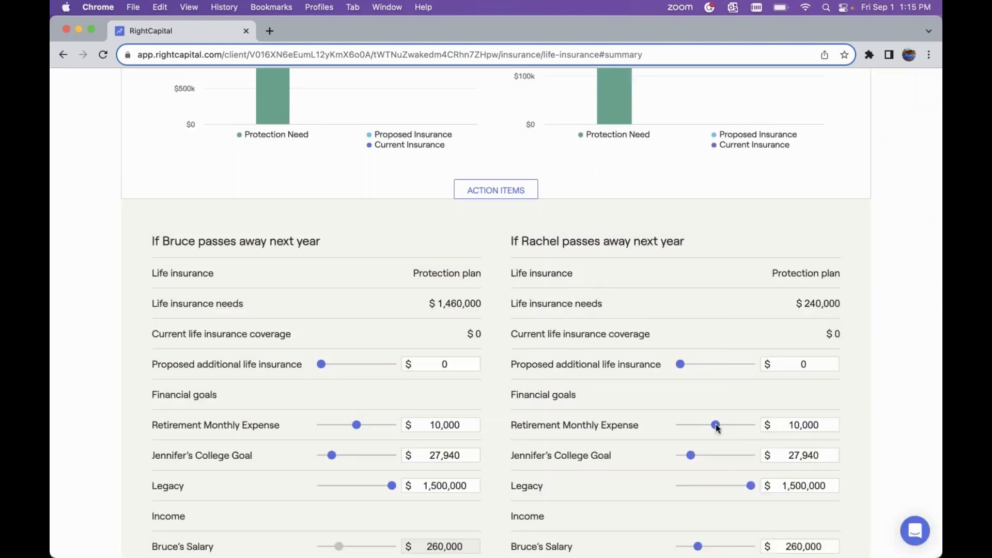
Step: Examine the added financial goals, income, expenses and strategies in the action items for each spouse's death
scroll(712, 423, down, 5)
scroll(712, 426, down, 1)
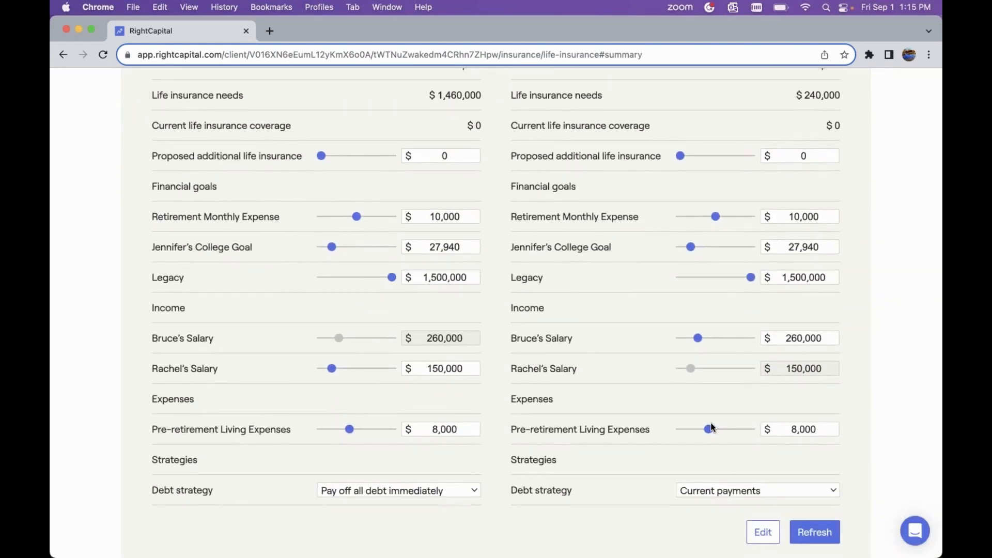
scroll(711, 427, up, 3)
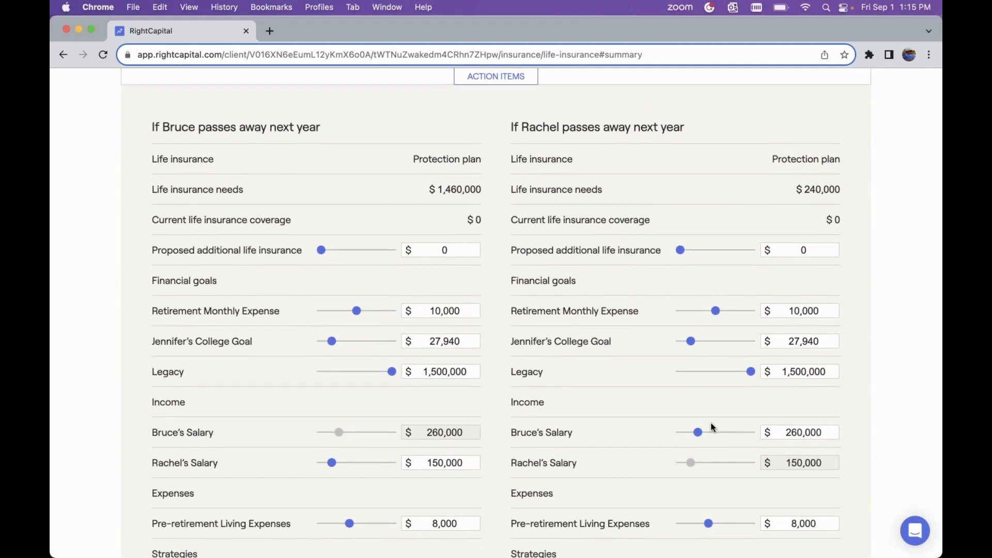
scroll(712, 427, up, 5)
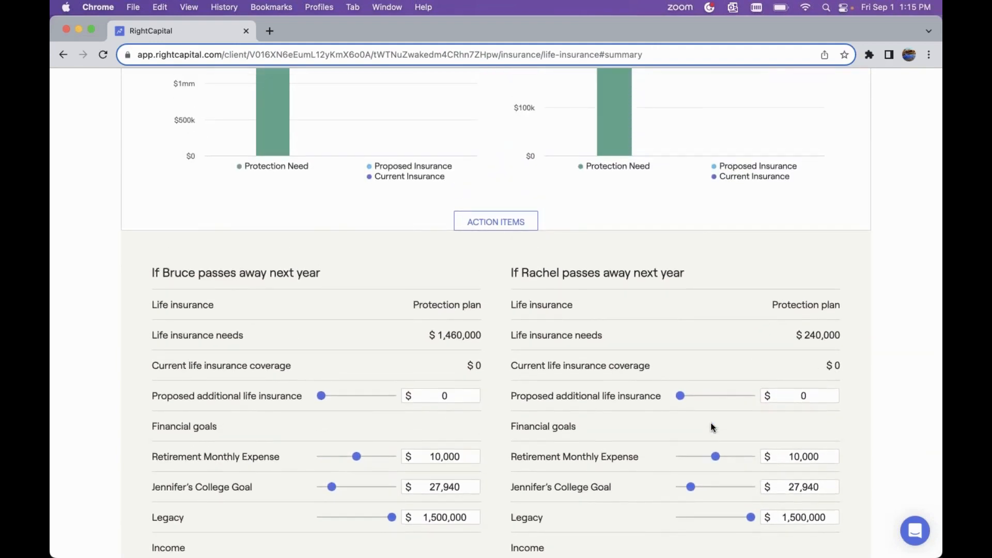
scroll(711, 427, down, 5)
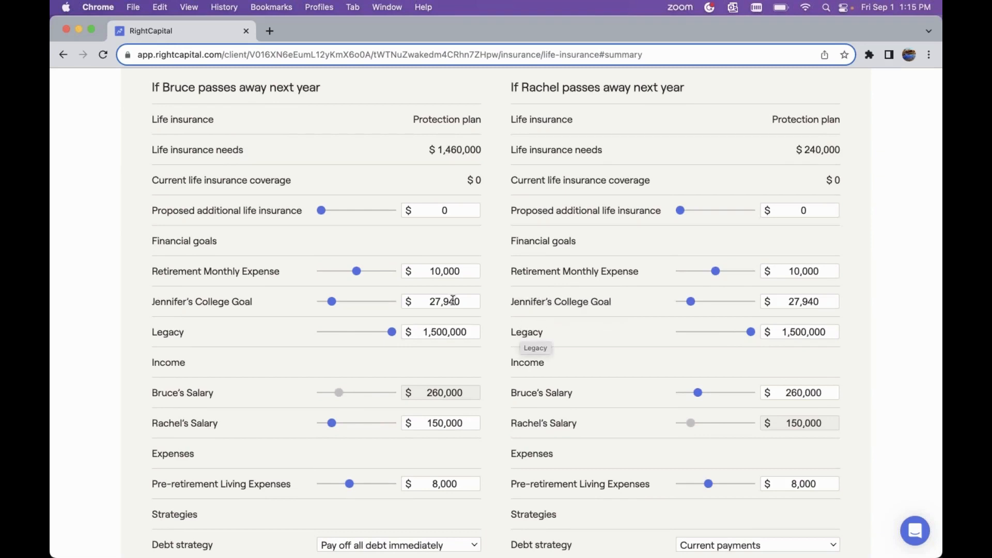
scroll(417, 317, down, 2)
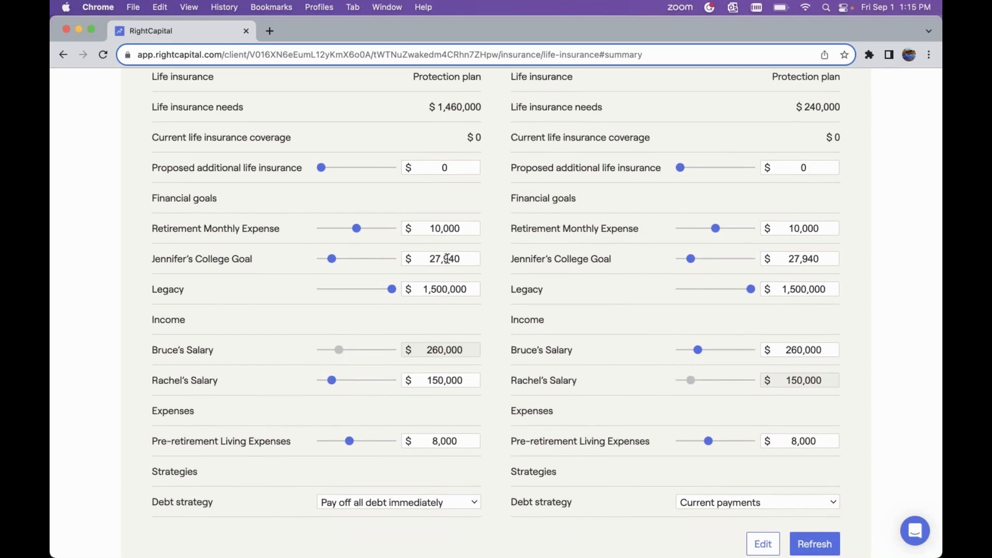
scroll(439, 310, down, 2)
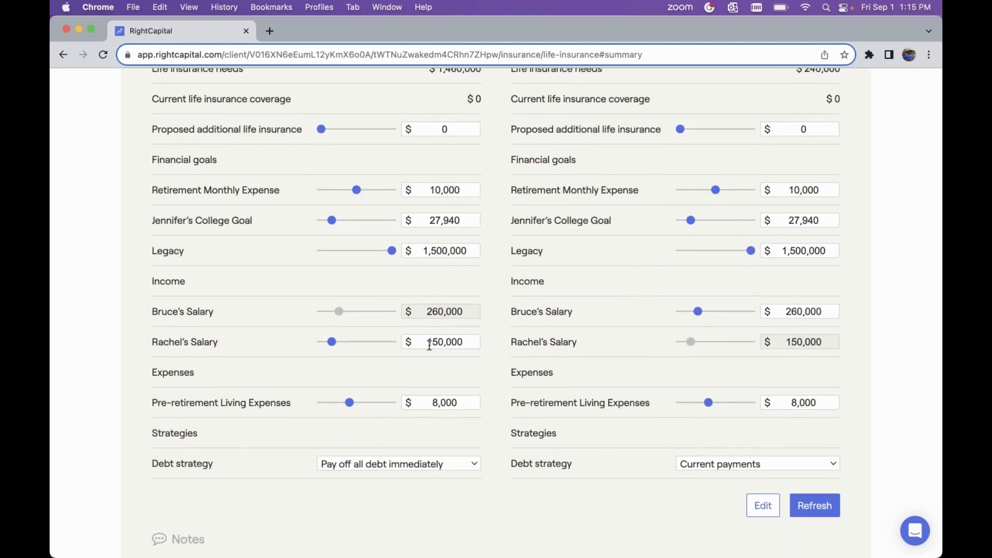
scroll(429, 345, up, 1)
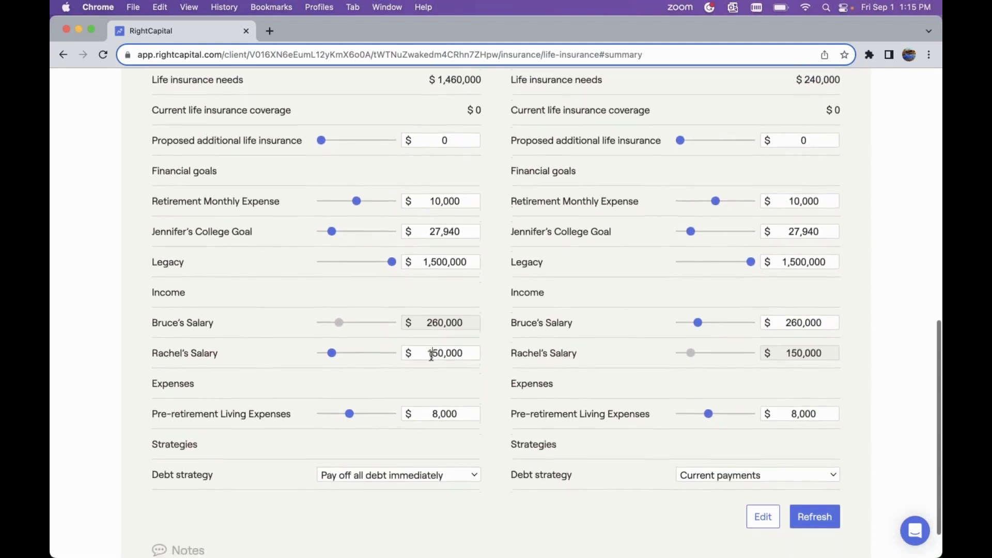
Step: Set the surviving spouse's salary to $125,000 in the scenario where the primary client passes away next year
click(431, 355)
scroll(431, 355, up, 1)
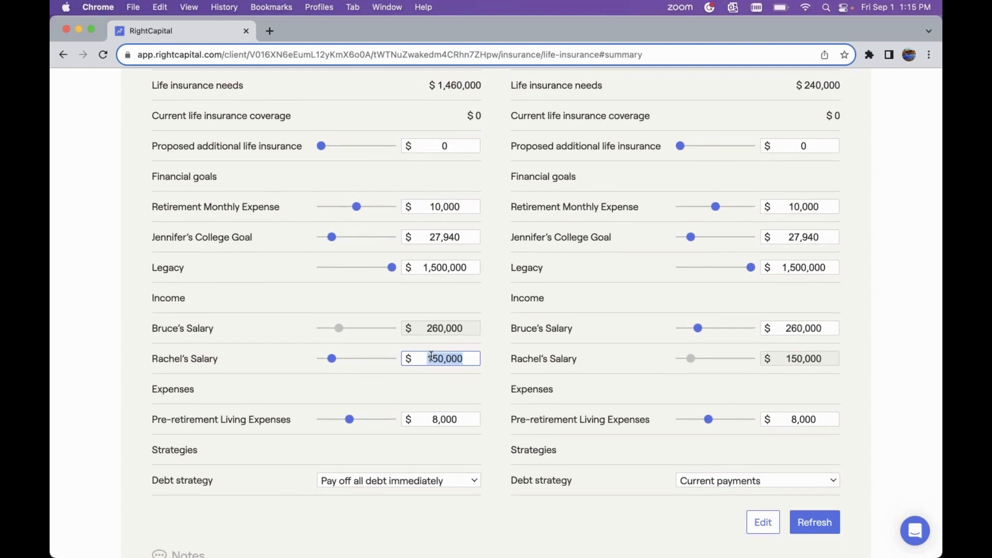
text(125,000)
Step: Set Pre-retirement Living Expenses to $5,000 for the primary client's death and refresh the life insurance analysis
click(436, 420)
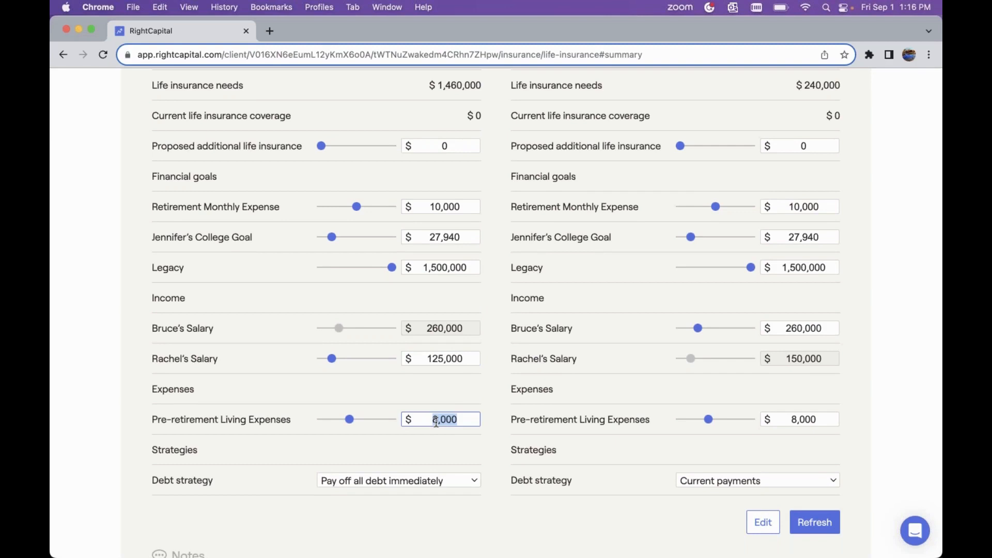
text(50000)
key(BackSpace)
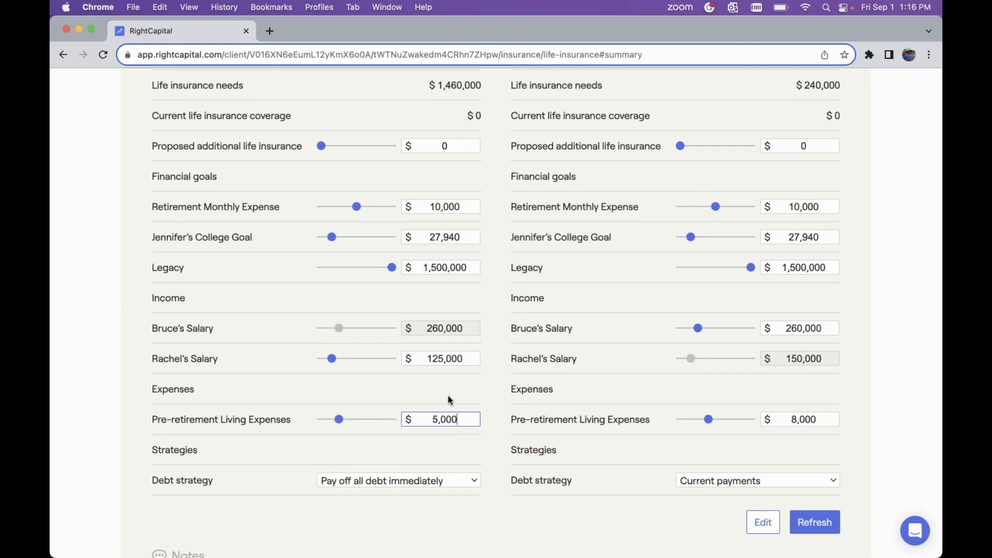
scroll(441, 408, up, 2)
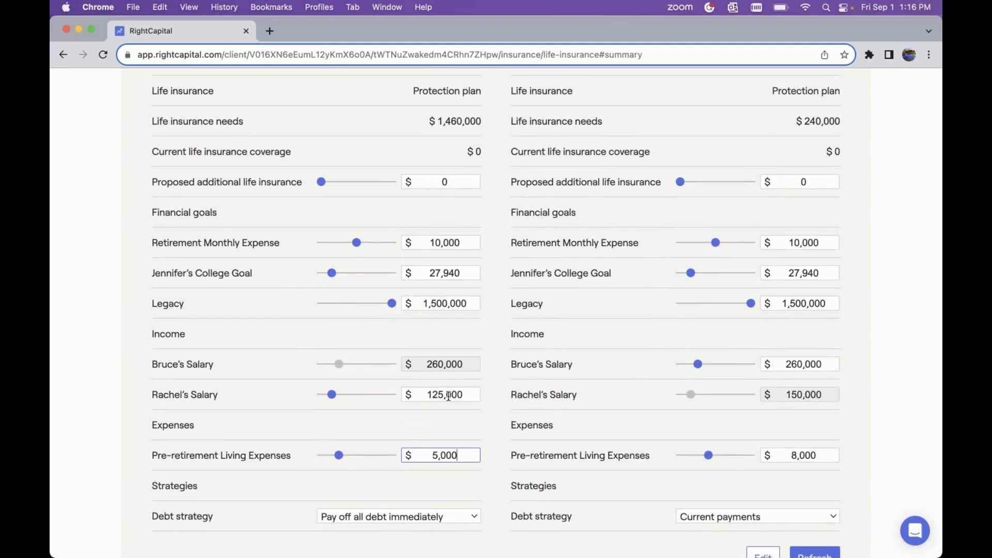
scroll(449, 395, down, 1)
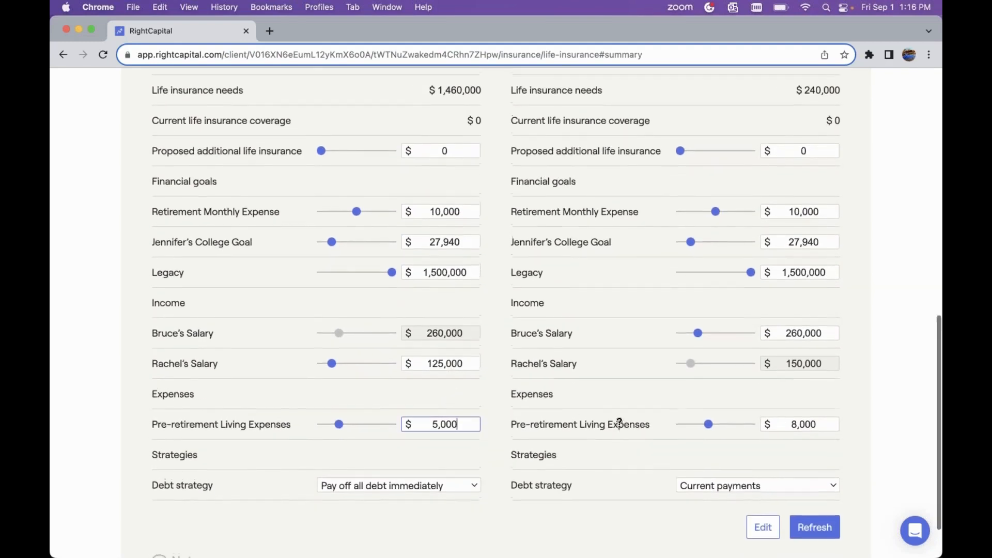
scroll(620, 417, up, 3)
scroll(754, 475, down, 3)
click(800, 511)
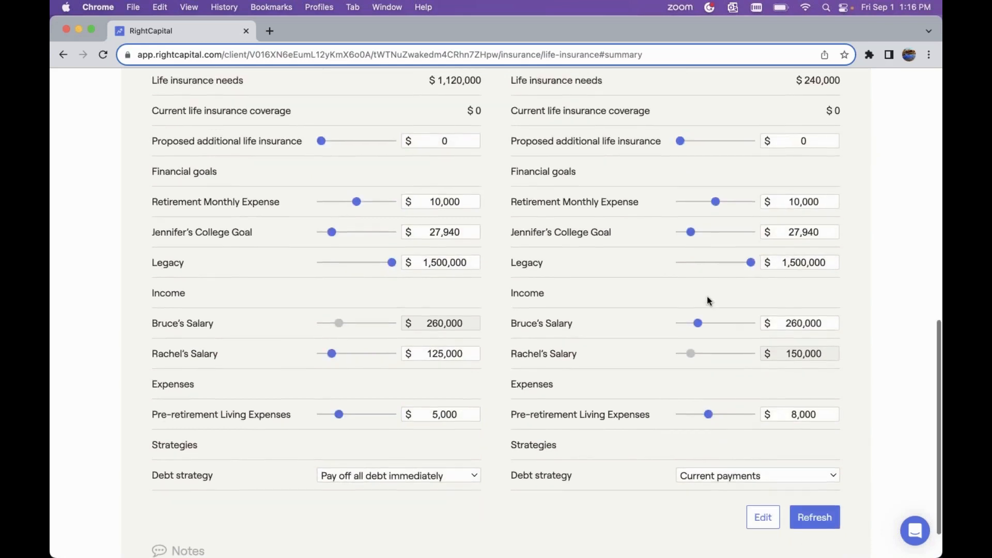
Step: Examine the recalculated protection need charts and compare the life insurance needs with the action items of both spouses
scroll(706, 300, up, 10)
scroll(707, 300, up, 2)
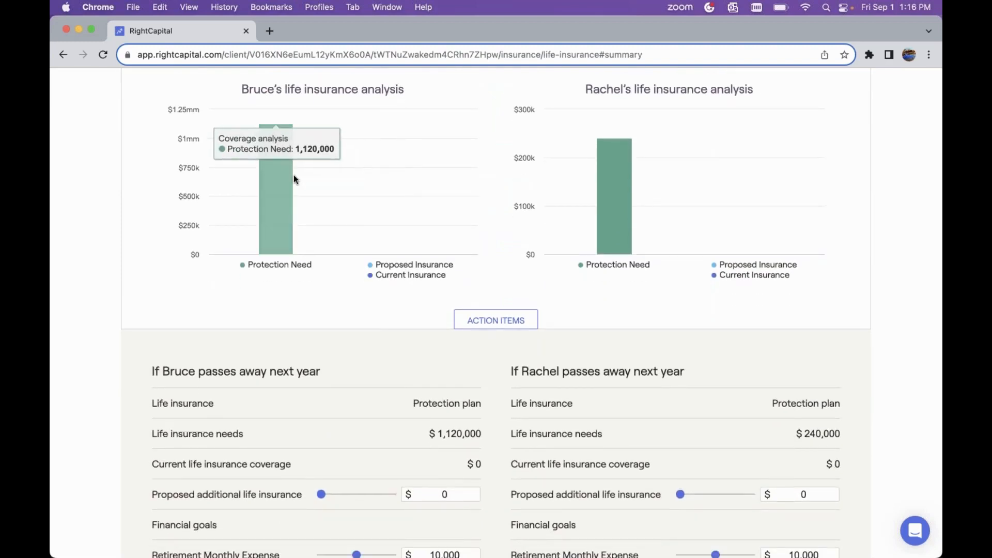
scroll(279, 202, down, 3)
scroll(278, 201, down, 2)
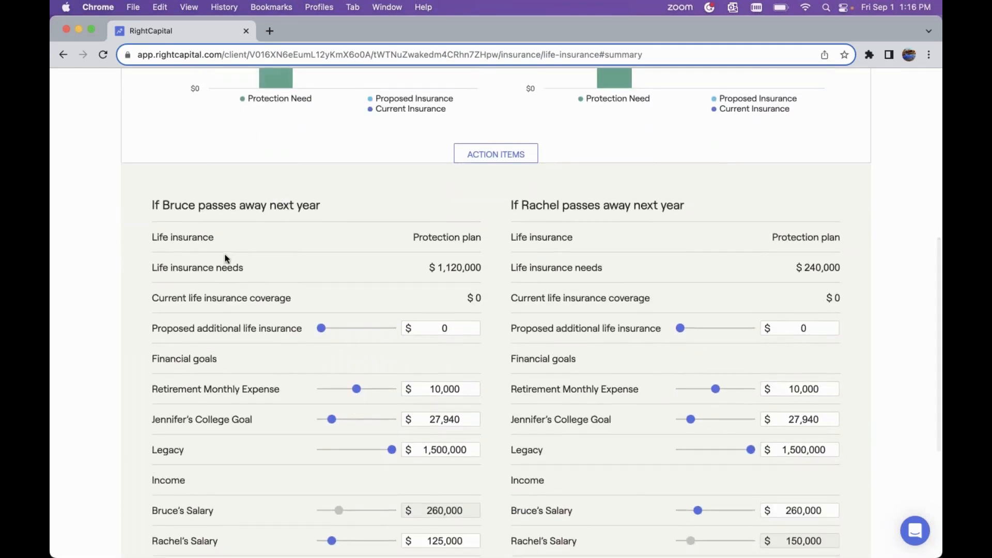
scroll(228, 270, down, 1)
scroll(248, 295, down, 3)
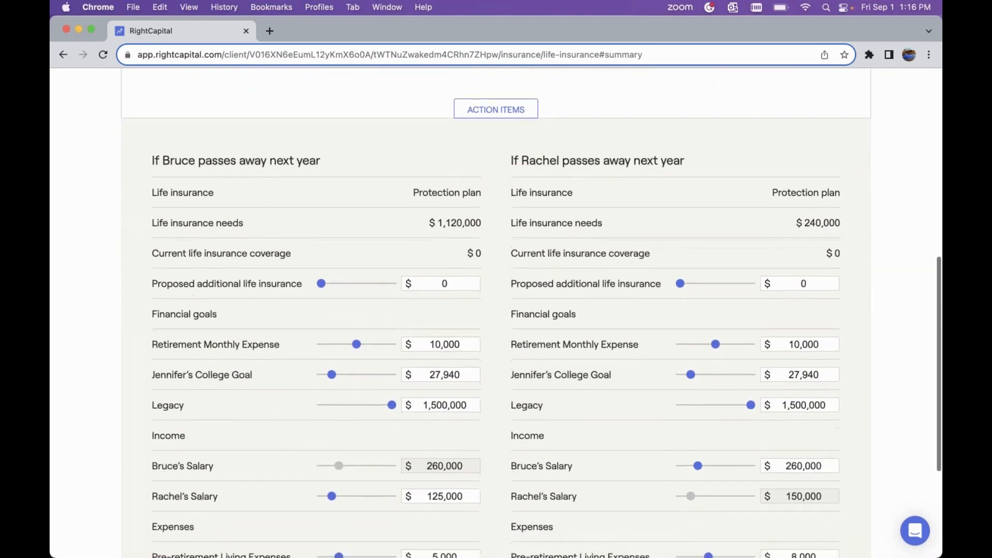
scroll(247, 295, up, 2)
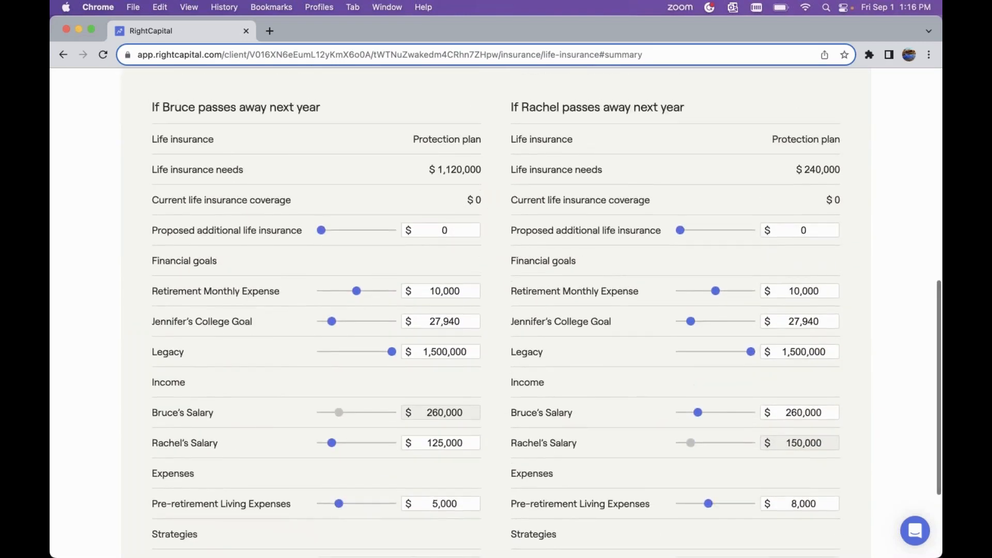
scroll(708, 207, down, 2)
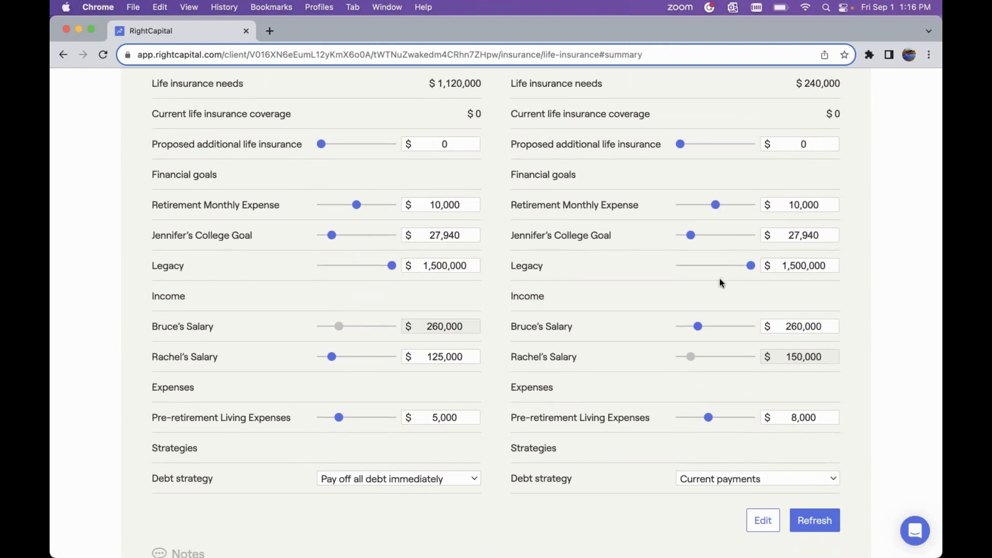
Step: Set the Legacy goal to $1,700,000 in the action items for both spouses' death scenarios
scroll(708, 310, down, 1)
double_click(789, 249)
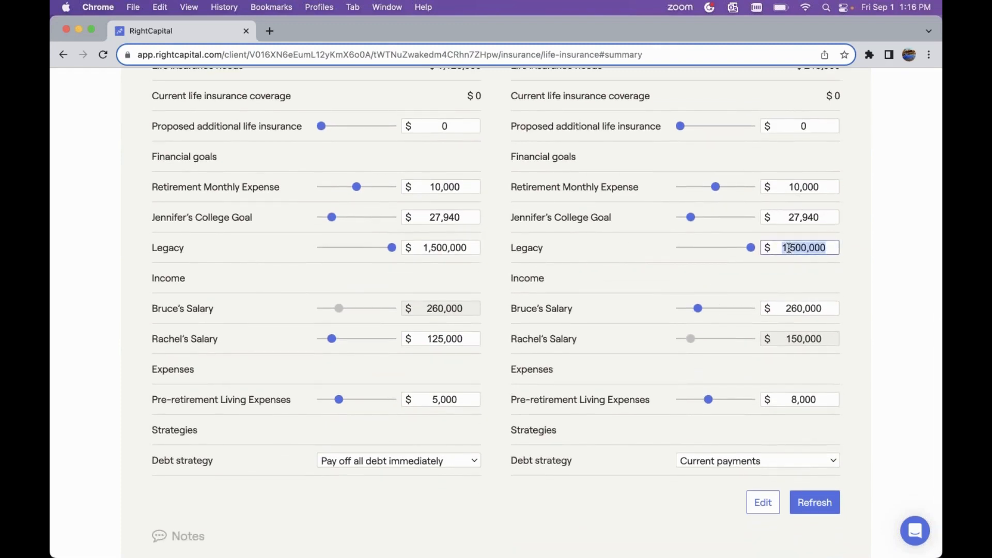
text(1700000)
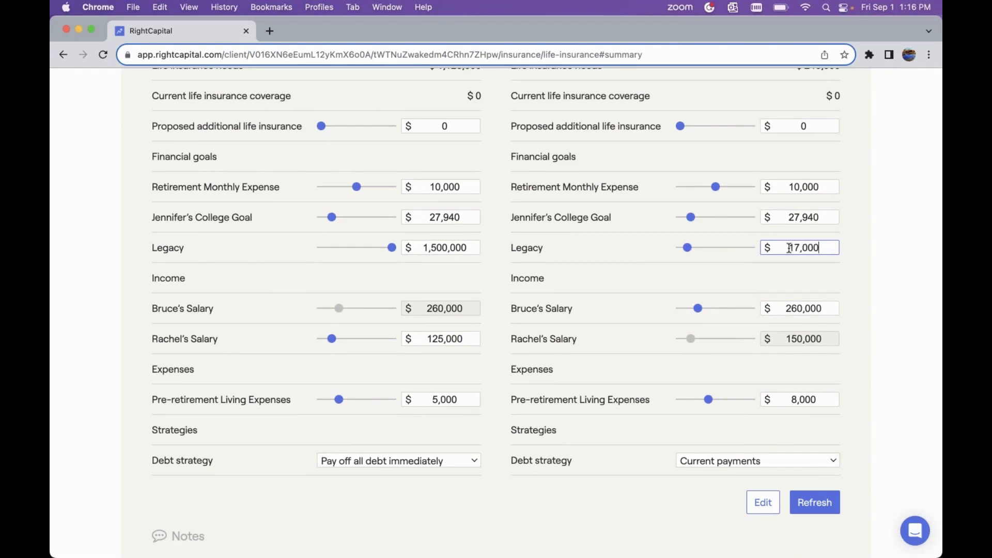
double_click(436, 249)
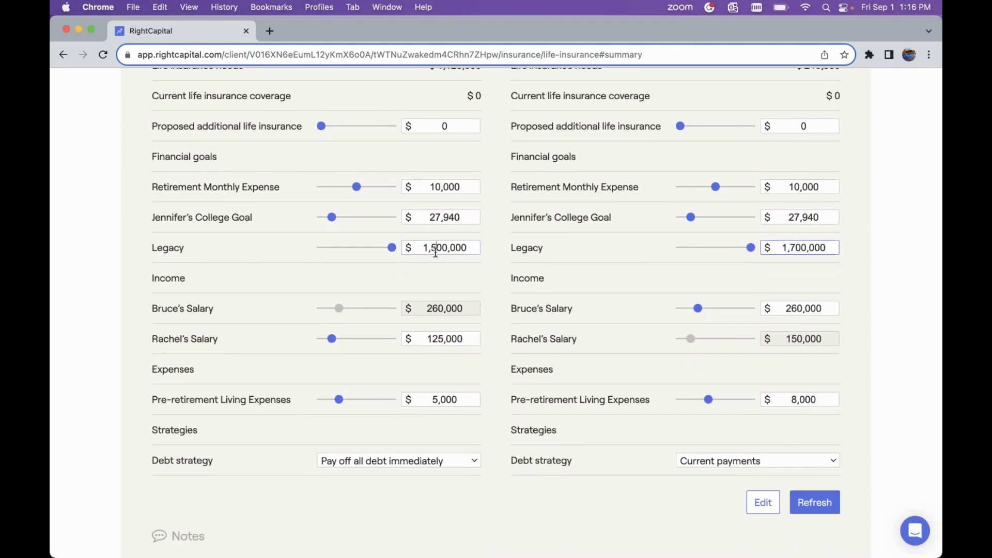
text(1,700,000)
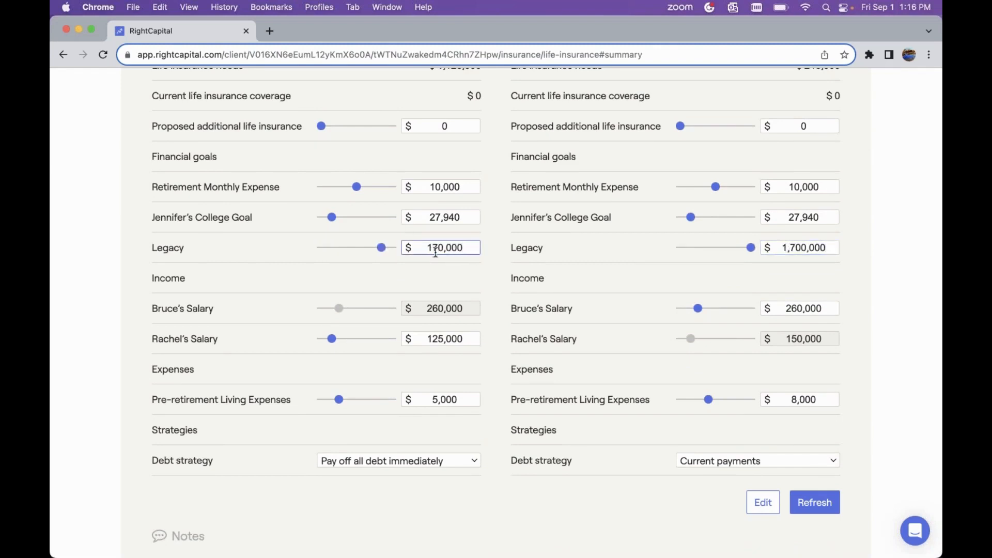
Step: Set the primary client's salary to $225,000 in the spouse's death scenario, refresh the analysis and check both protection need charts
double_click(797, 308)
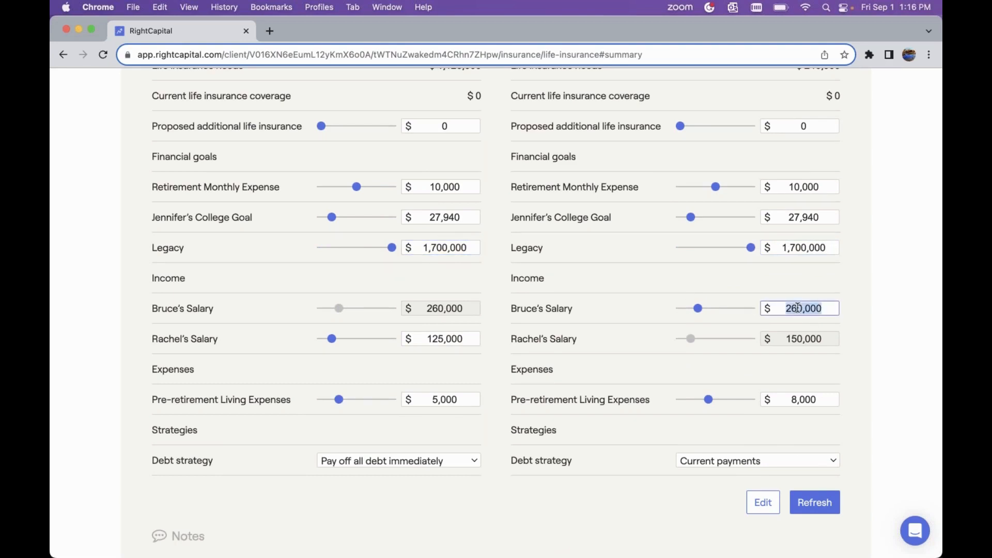
text(225000)
click(814, 503)
scroll(659, 233, up, 5)
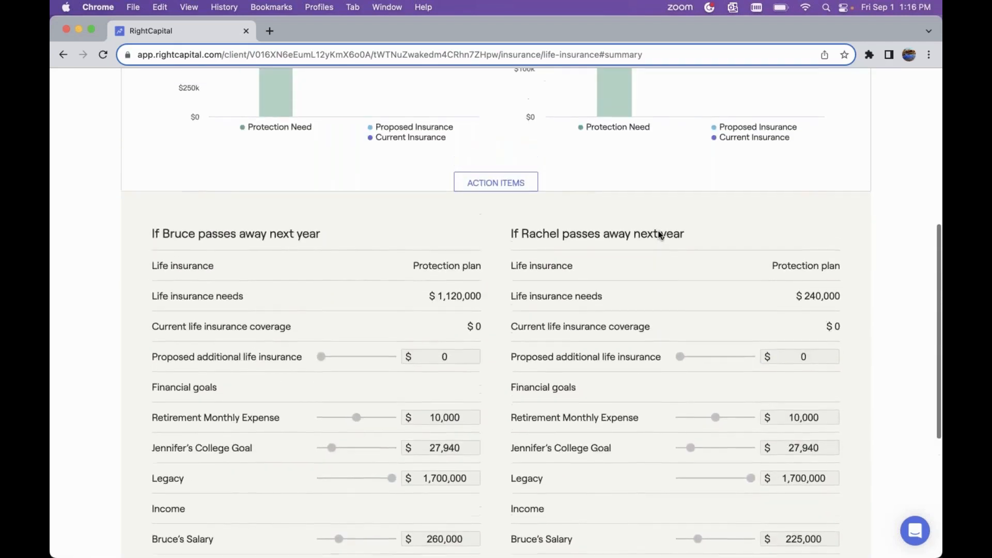
scroll(658, 235, up, 3)
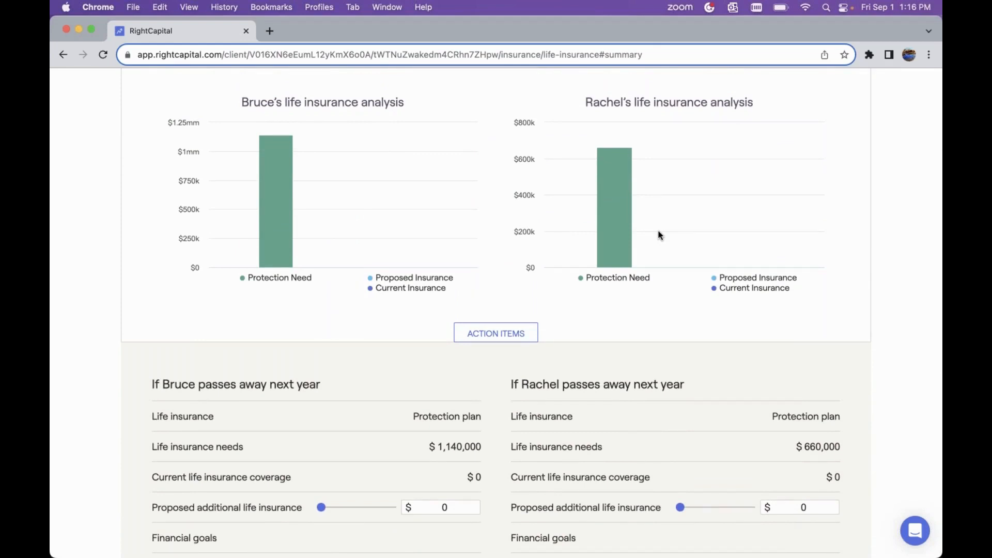
scroll(658, 234, down, 5)
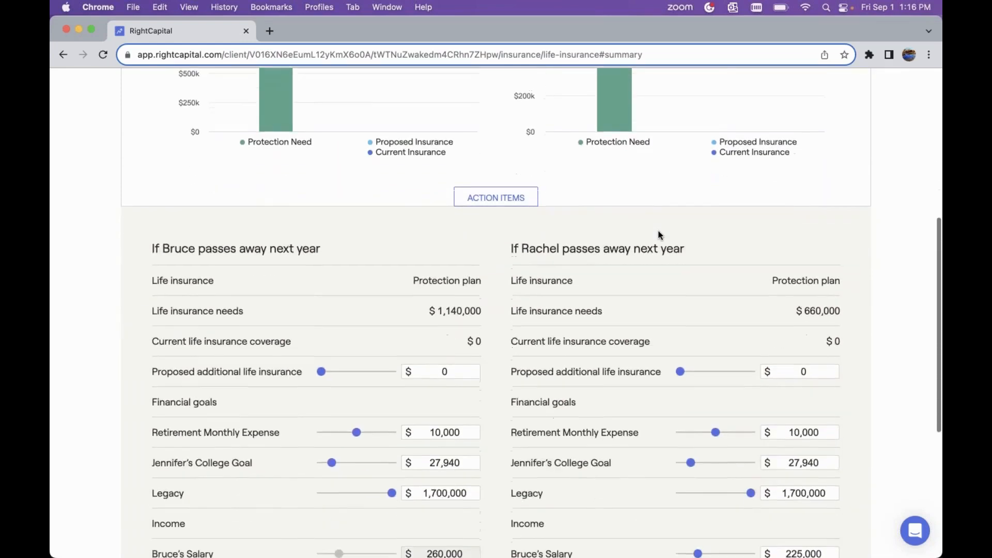
Step: Review the action items of both spouses, then open the primary client's death scenario and examine its yearly income and shortage chart
scroll(658, 234, down, 3)
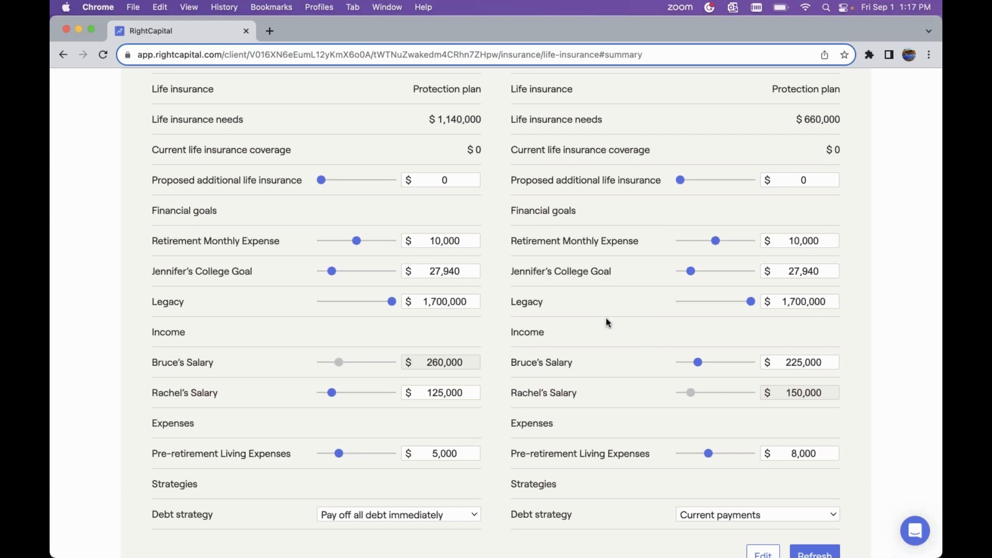
scroll(607, 322, up, 10)
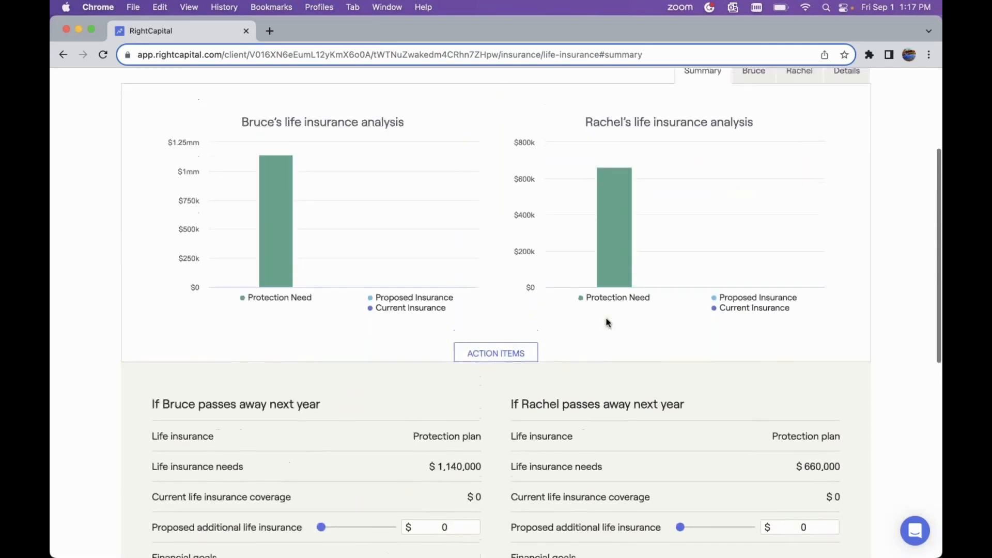
click(766, 169)
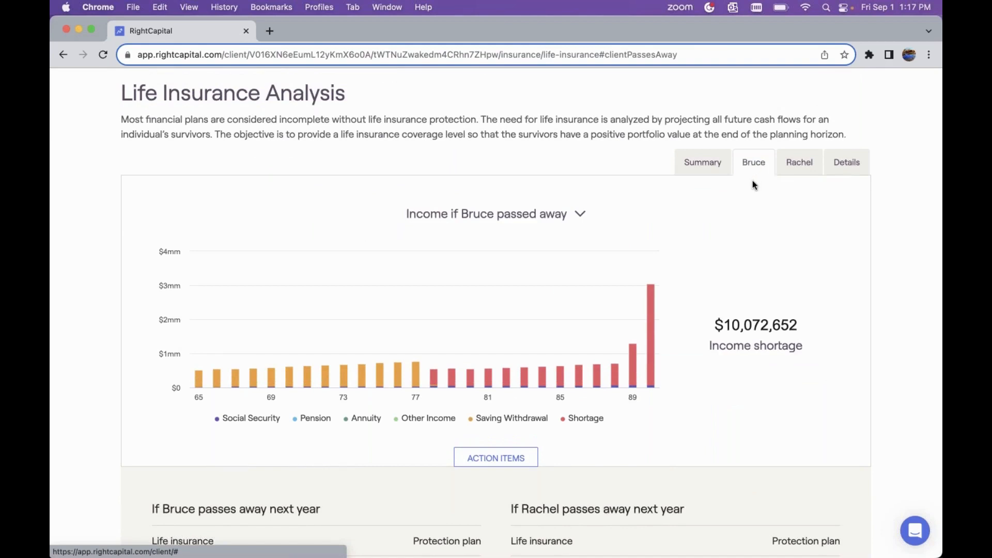
scroll(752, 185, up, 1)
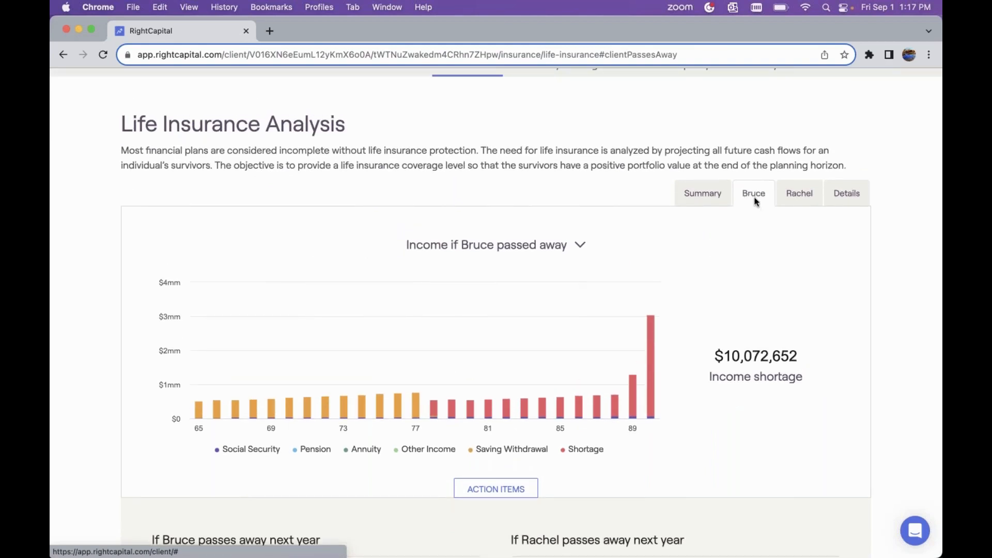
scroll(761, 293, down, 2)
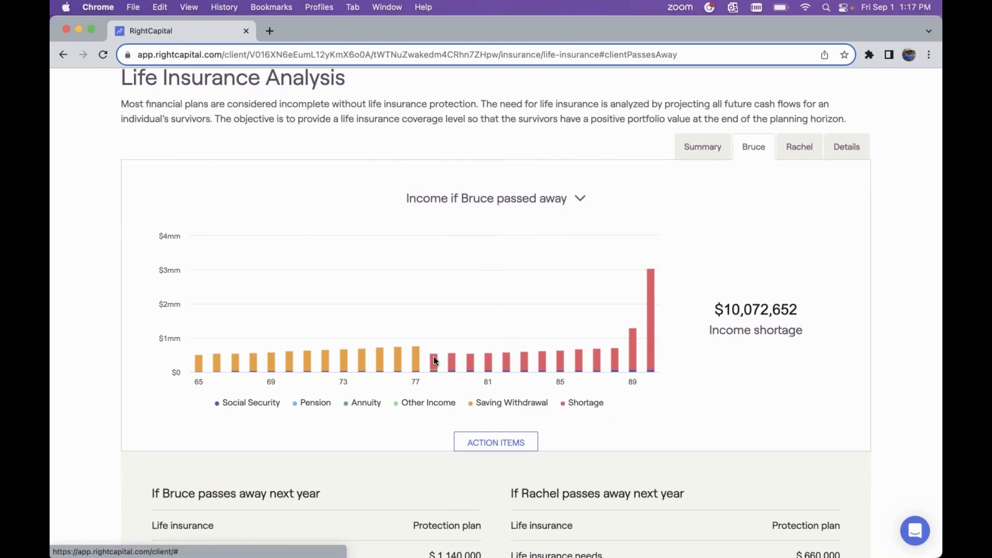
mouse_move(474, 363)
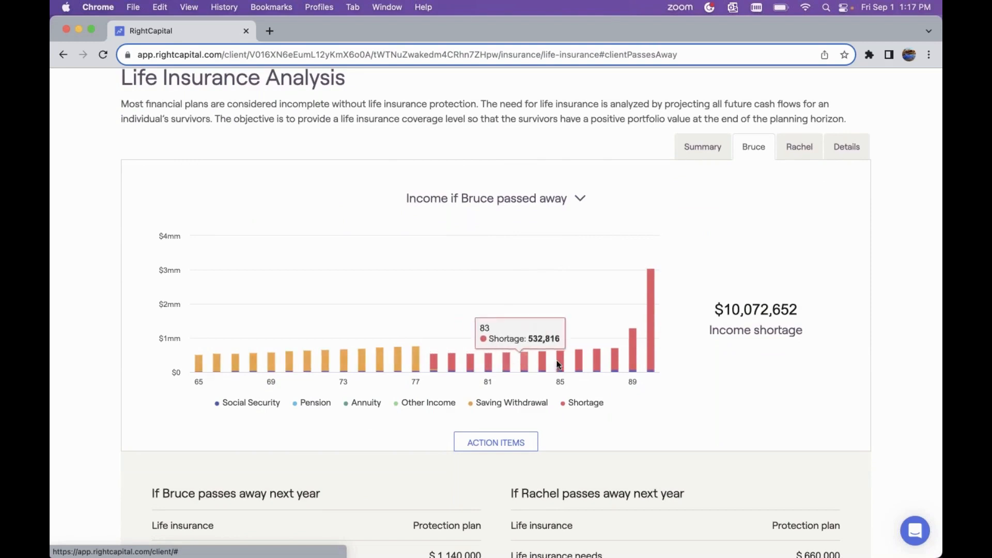
Step: View the invested assets projection for the primary client's death, then return to the income projection and compare when savings run out
click(471, 199)
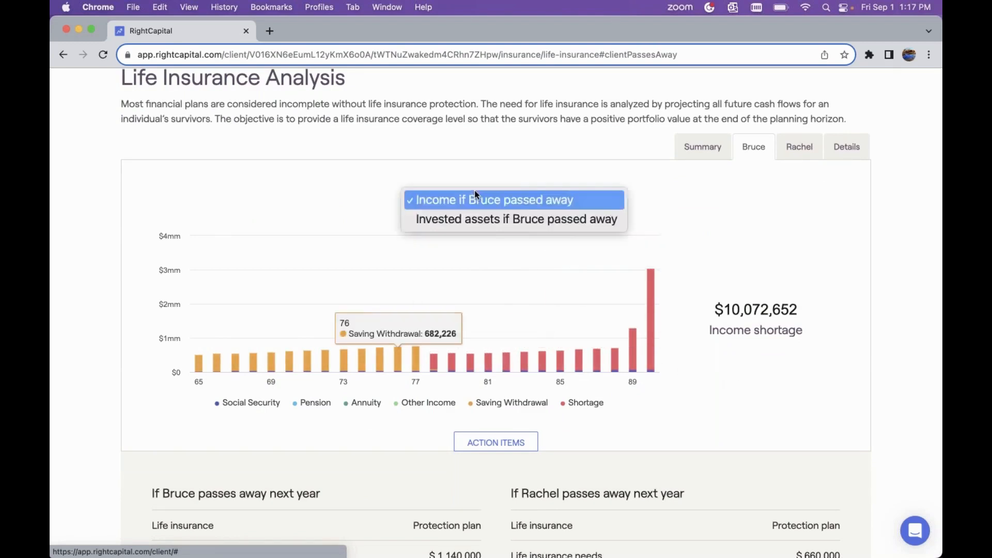
click(482, 222)
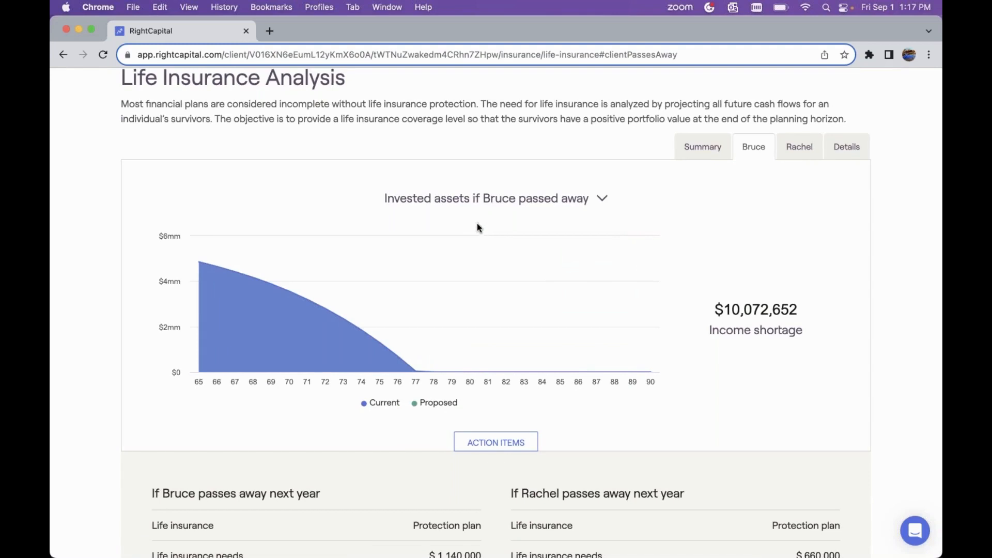
scroll(450, 243, down, 2)
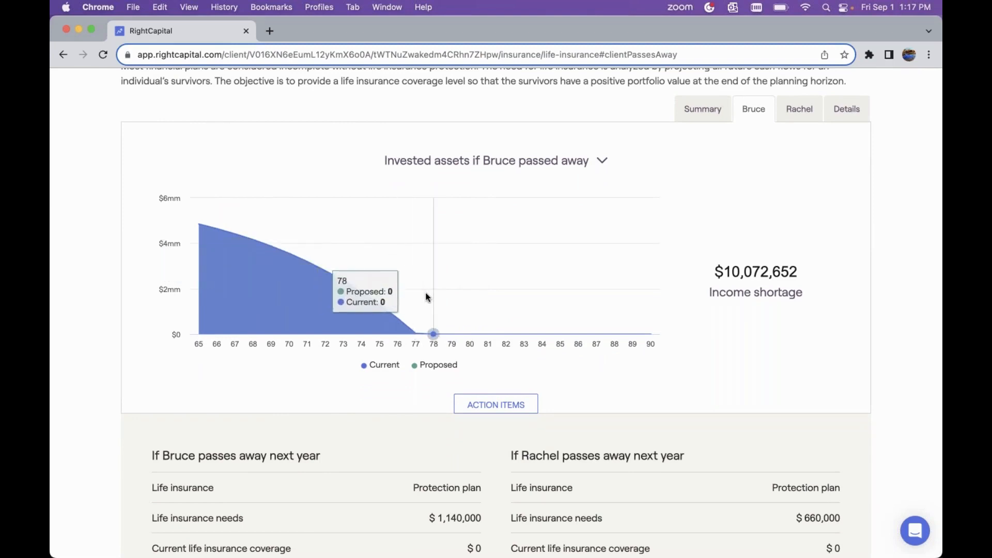
click(504, 162)
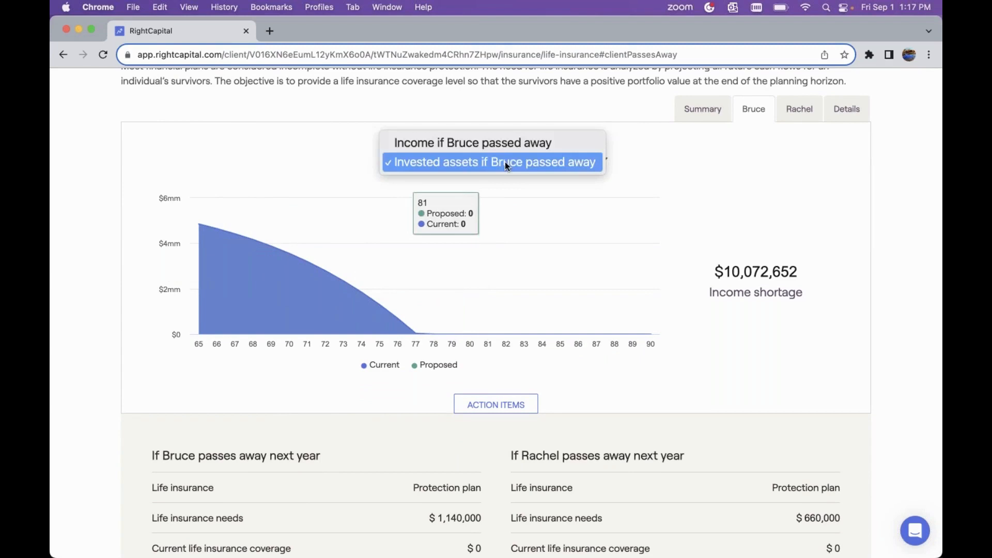
click(771, 145)
click(587, 155)
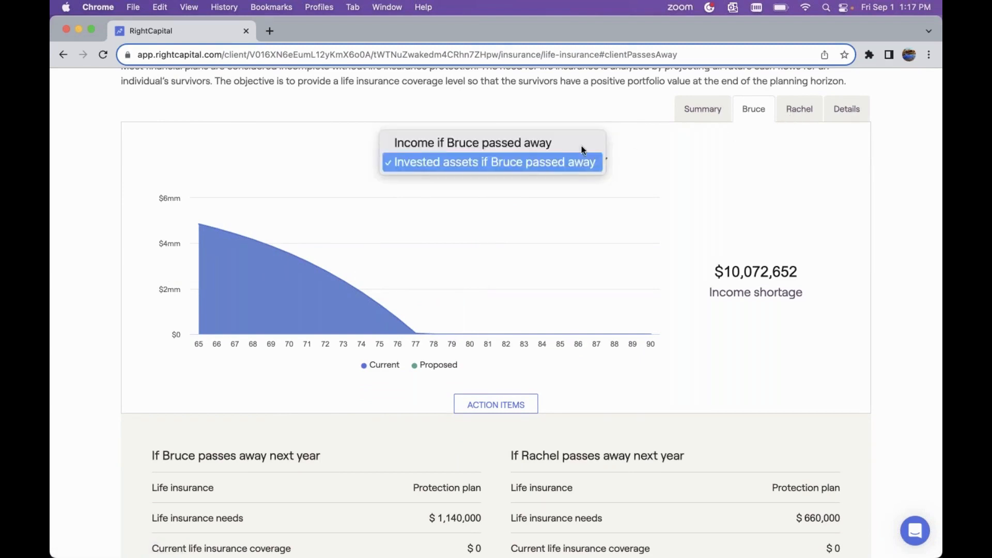
click(581, 147)
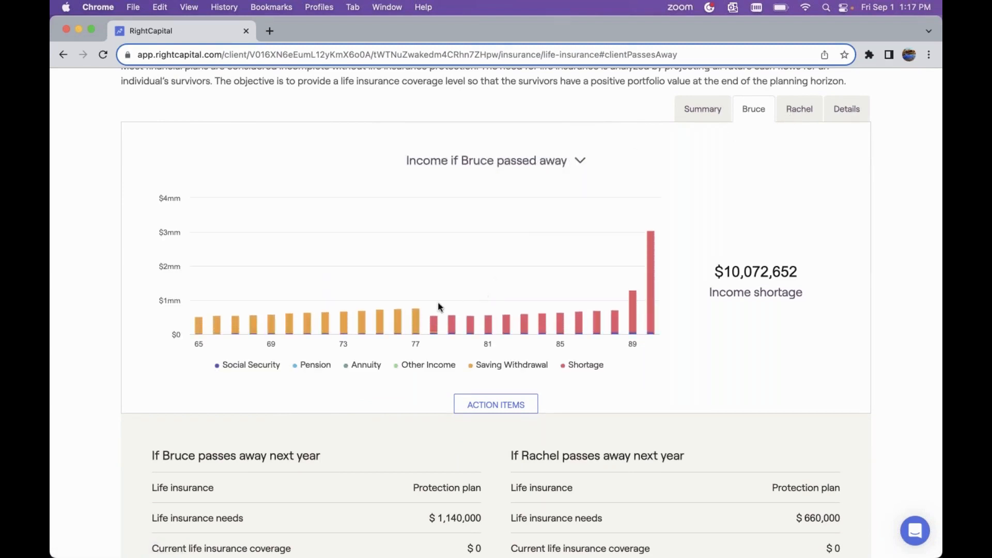
mouse_move(411, 313)
scroll(661, 163, down, 1)
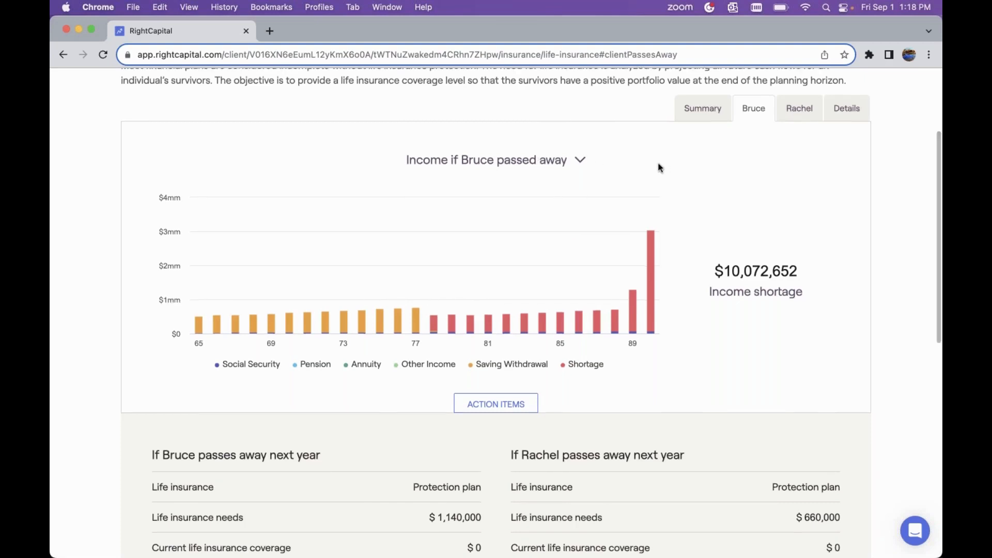
Step: Examine the income and invested assets projections for the spouse's death scenario, ending on the income projection
click(790, 120)
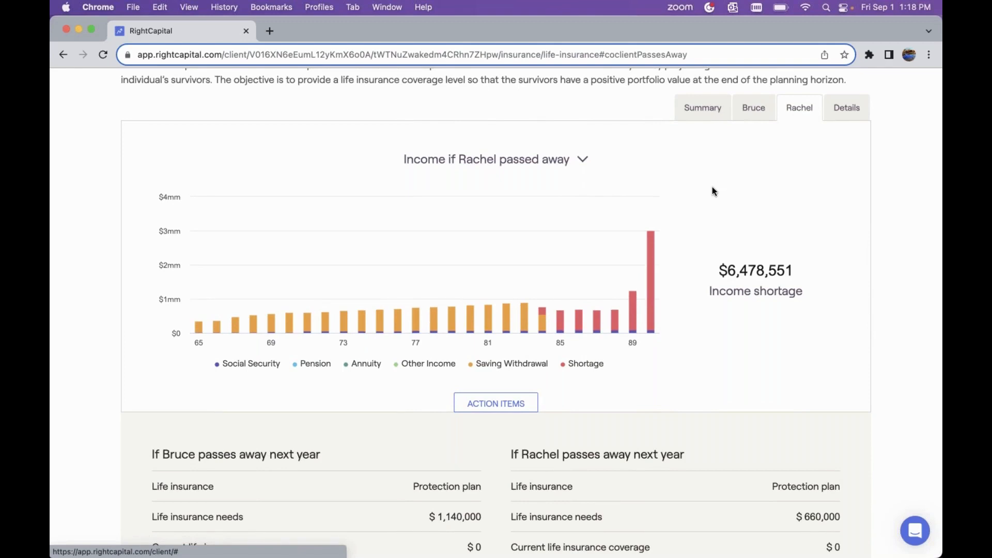
mouse_move(539, 316)
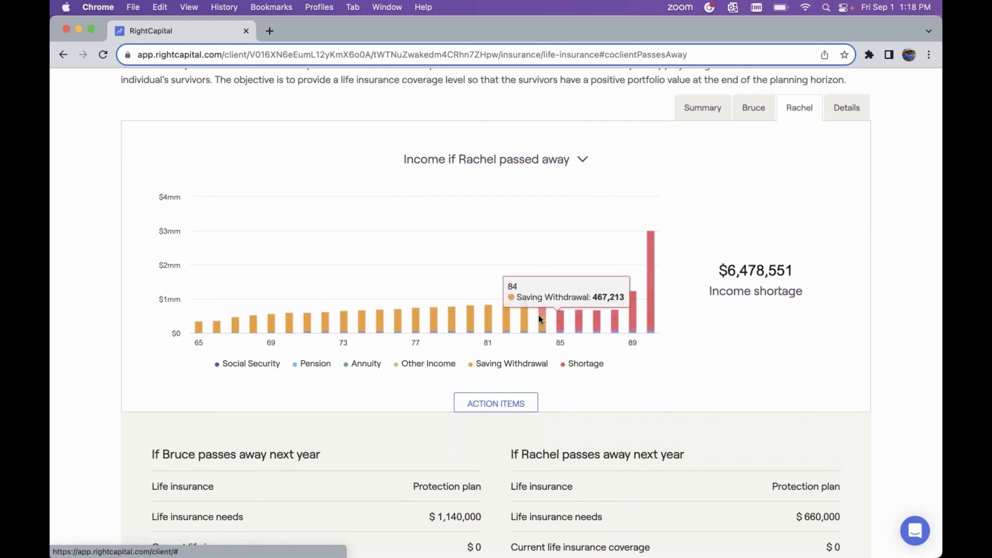
click(526, 159)
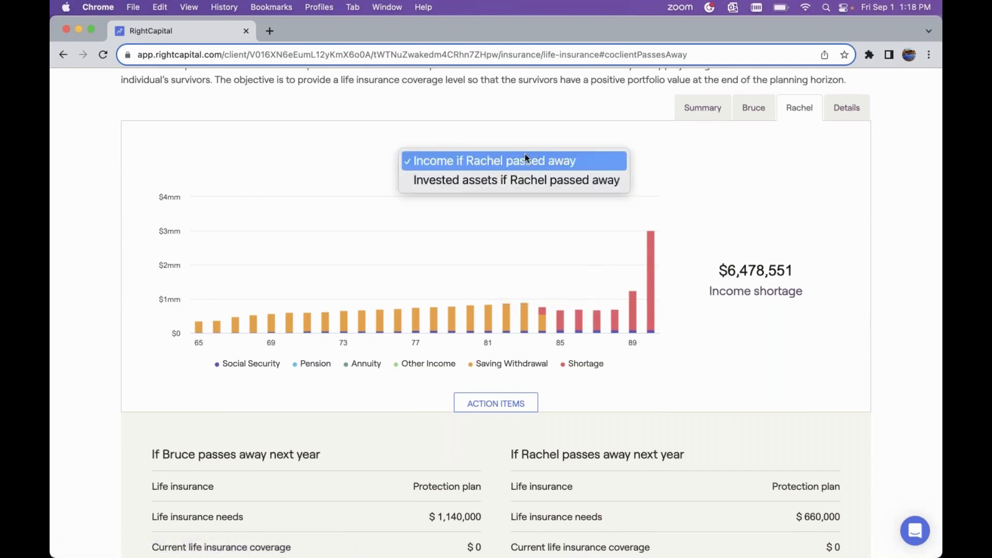
click(520, 177)
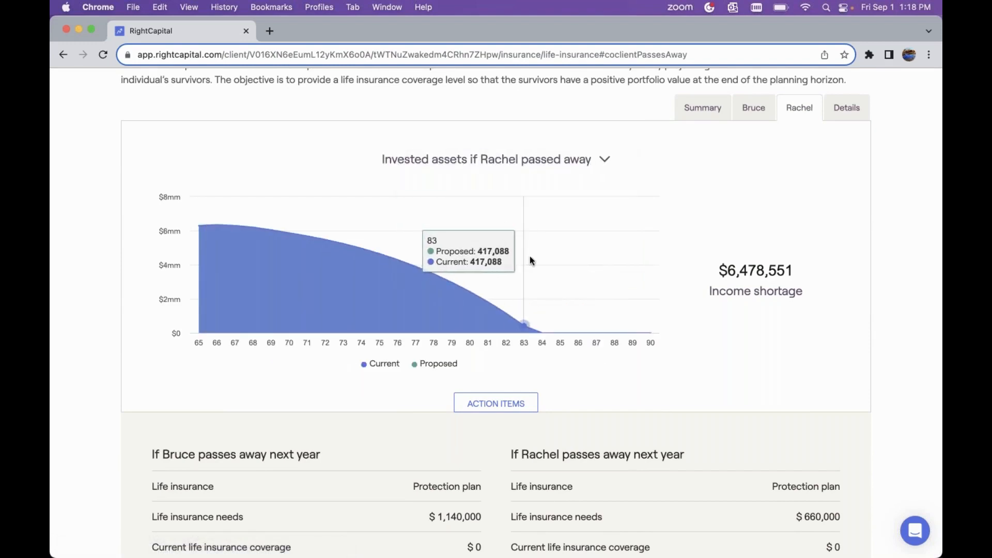
click(569, 158)
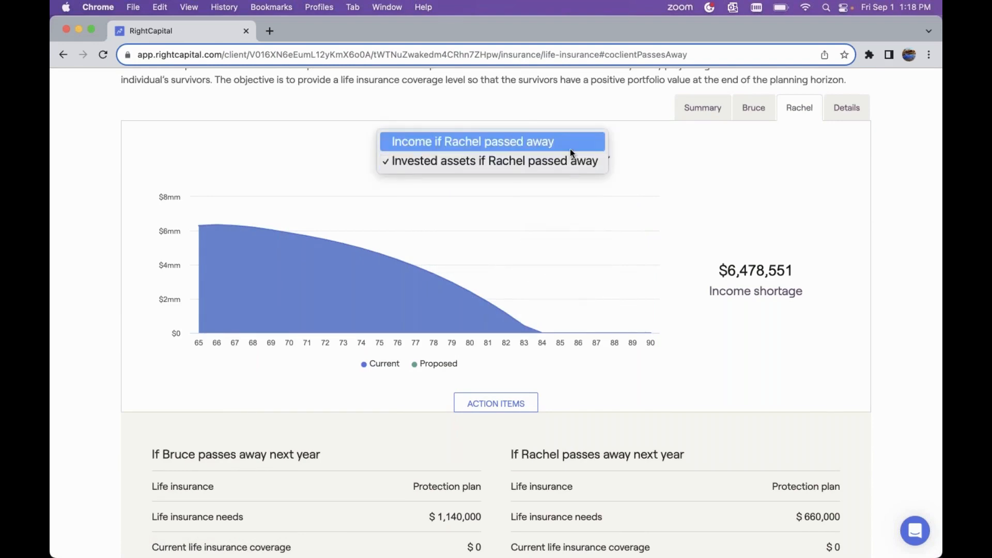
click(570, 149)
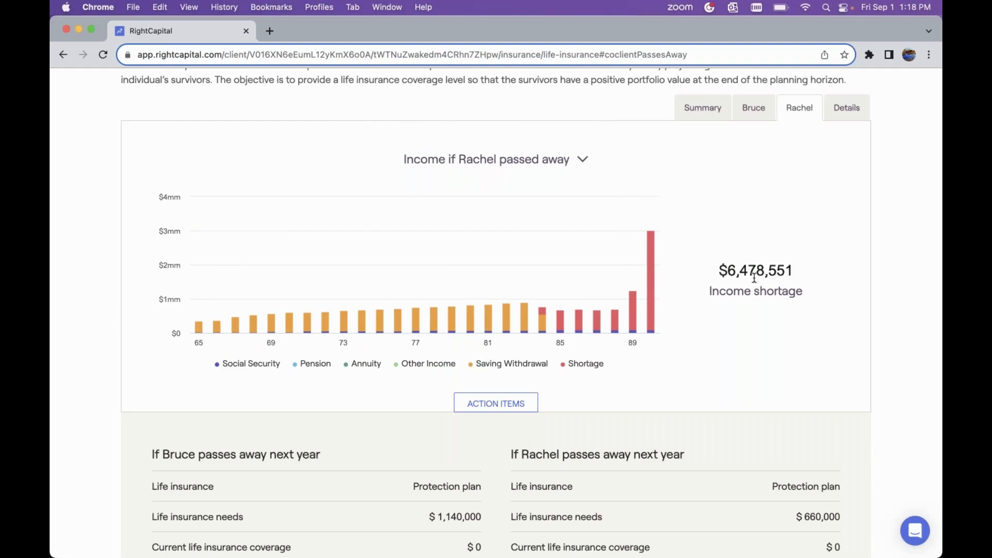
scroll(754, 282, down, 5)
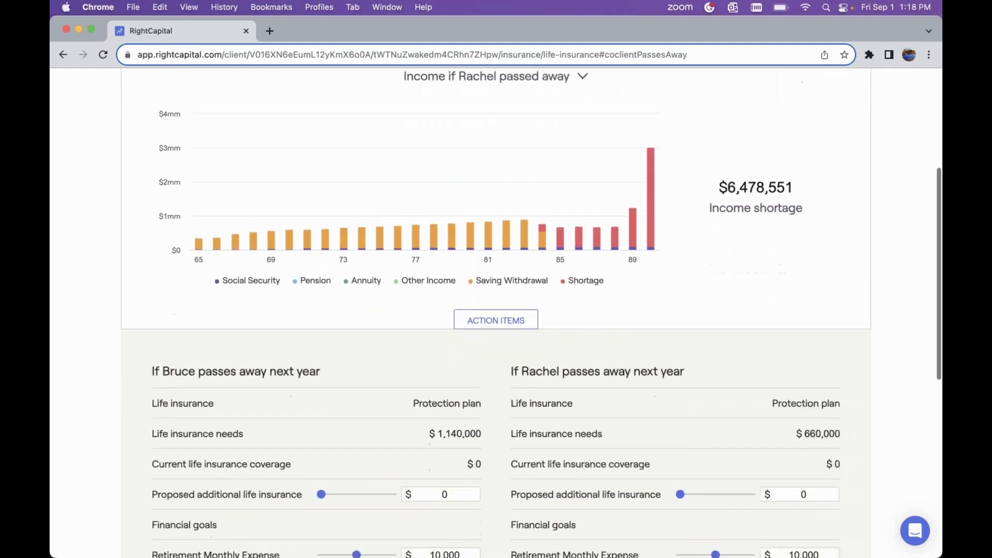
scroll(778, 263, up, 6)
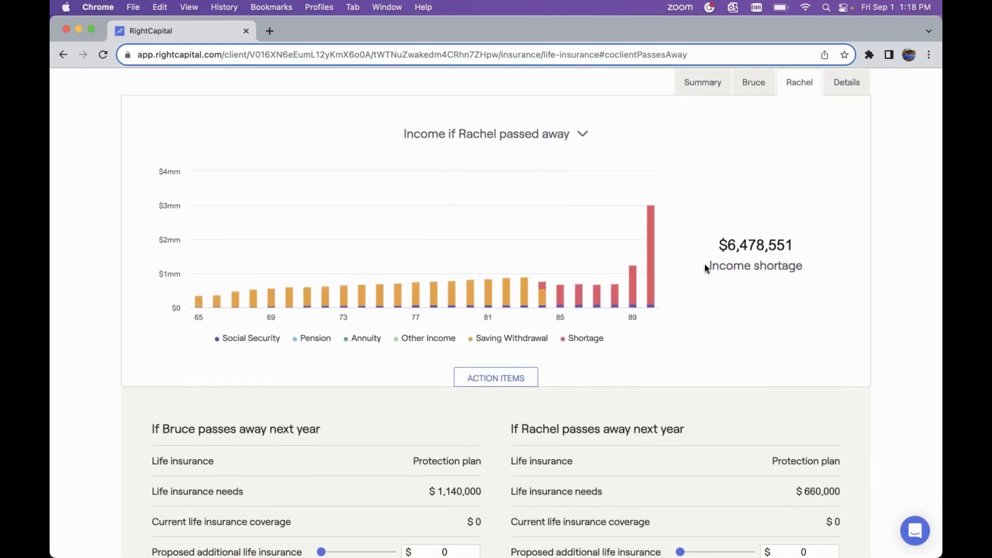
Step: Add the Asset allocation strategy to the life insurance action items and save the selection
scroll(723, 293, down, 10)
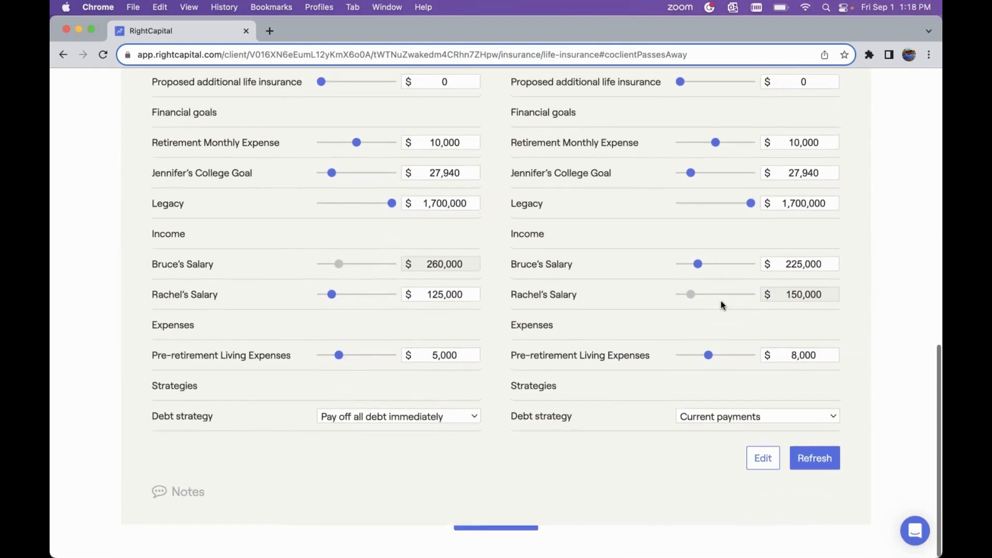
click(762, 466)
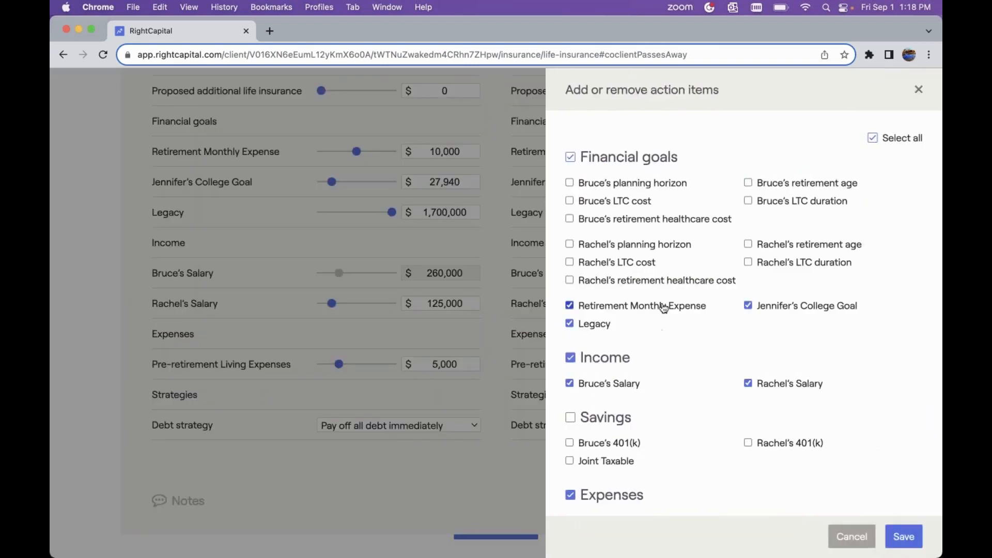
scroll(666, 310, down, 5)
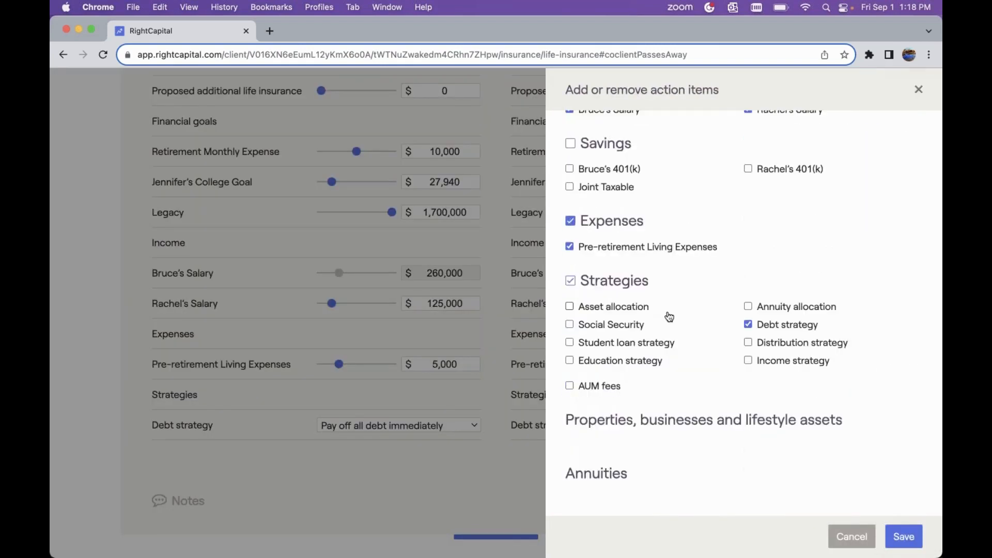
click(621, 310)
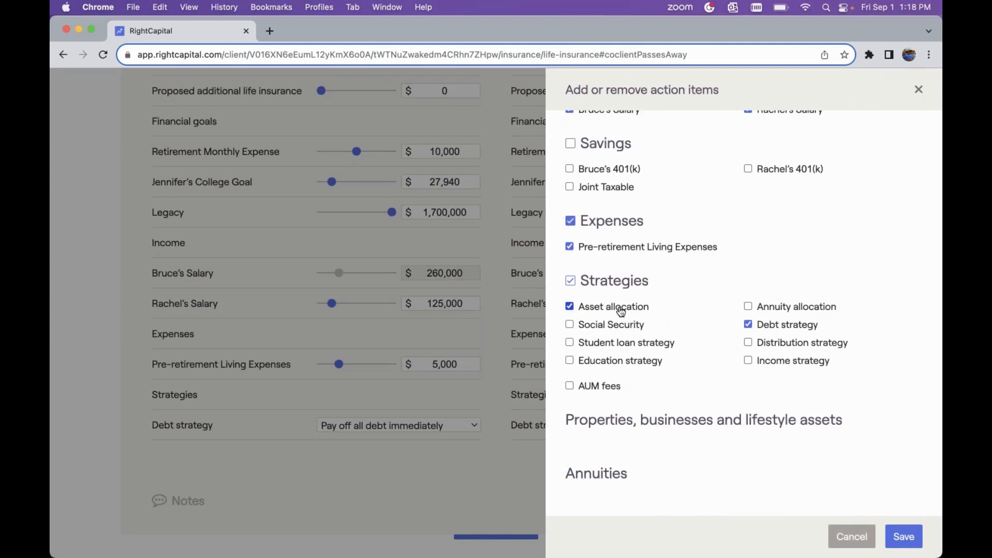
click(903, 537)
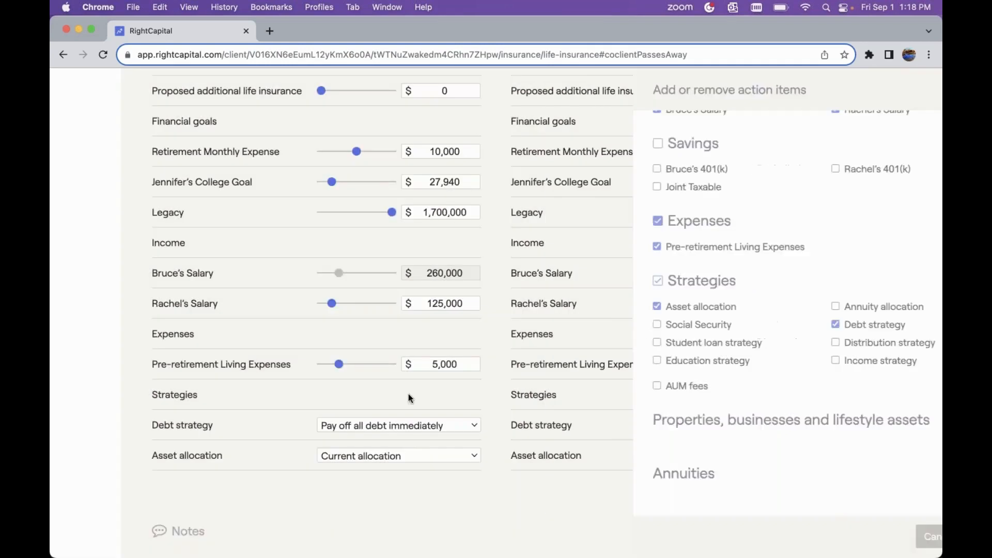
Step: Set the asset allocation to Moderate in both spouses' death scenarios and refresh the life insurance analysis
click(379, 455)
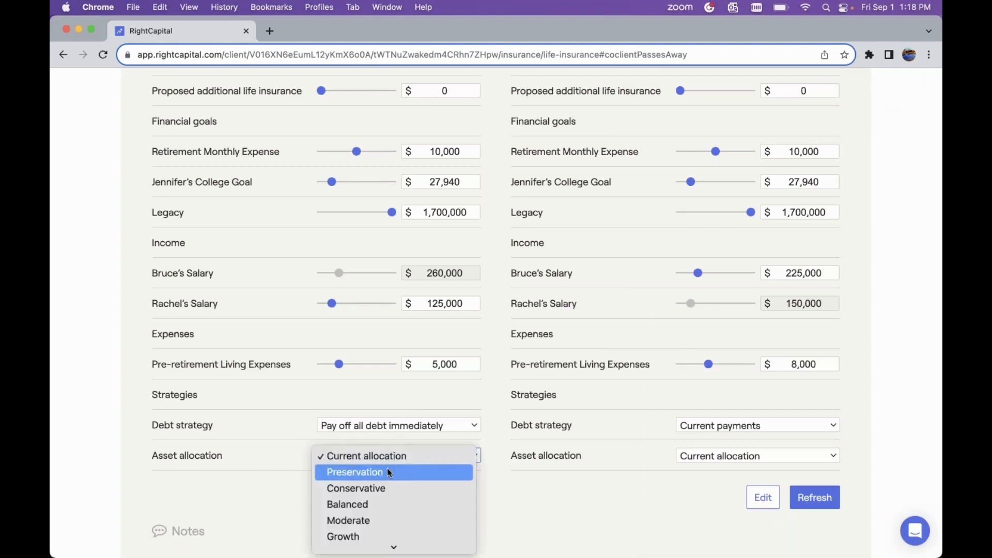
scroll(387, 471, down, 3)
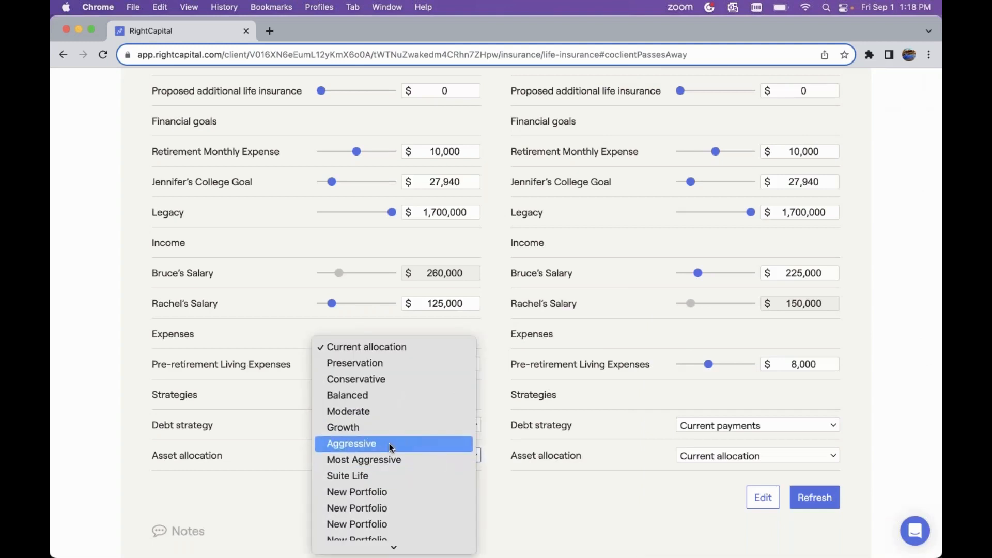
click(383, 411)
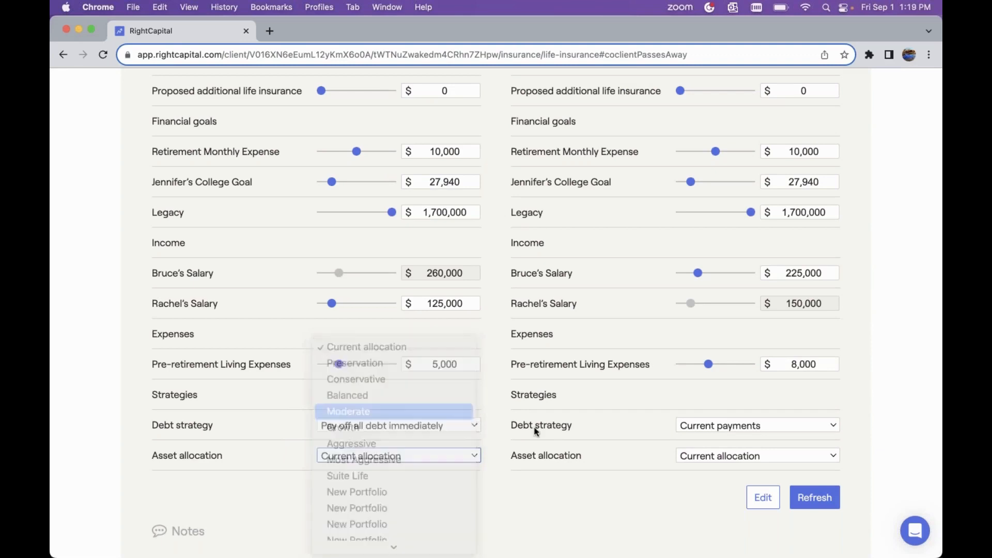
click(705, 456)
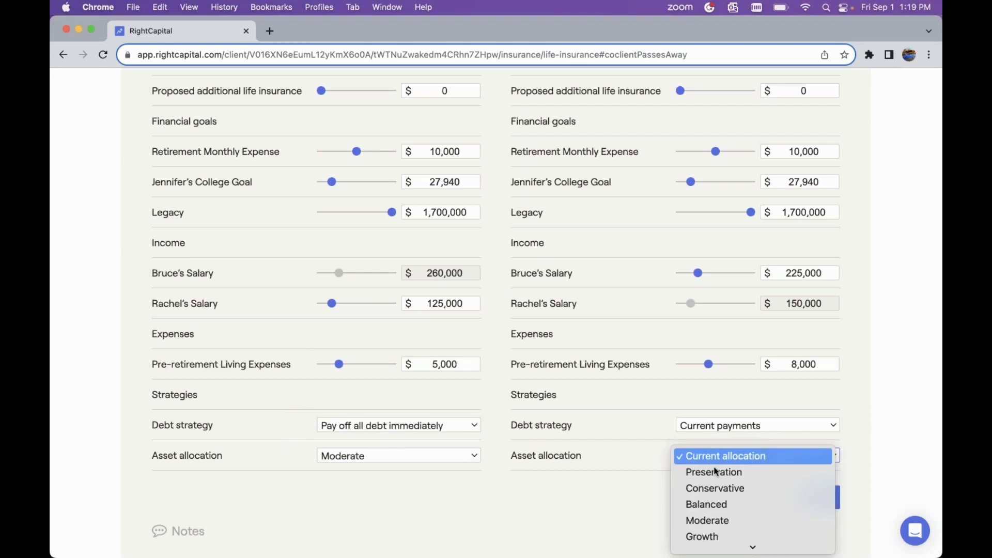
click(789, 521)
click(814, 496)
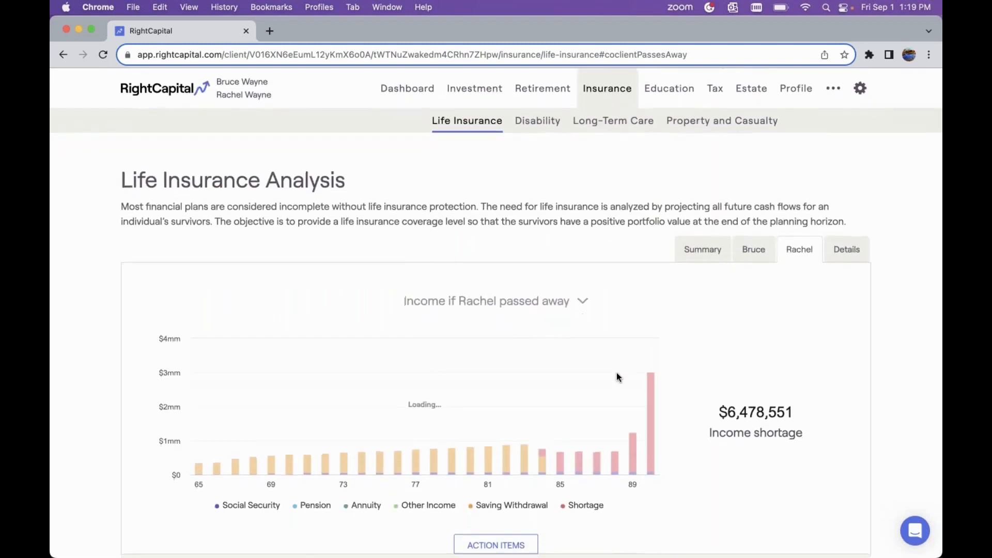
Step: Check the recalculated income shortage and life insurance needs for the spouse's death scenario and the primary client's death scenario
scroll(616, 373, down, 2)
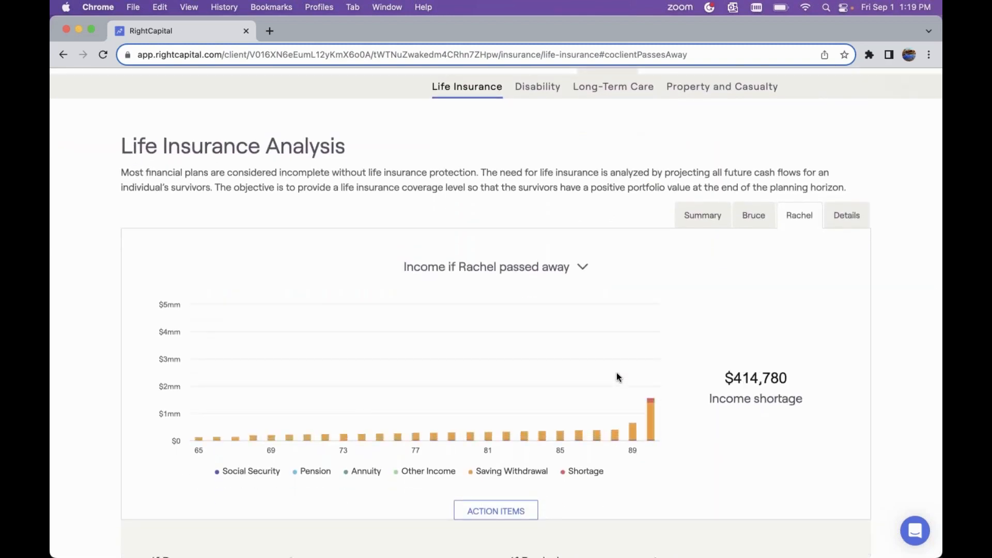
scroll(616, 373, down, 5)
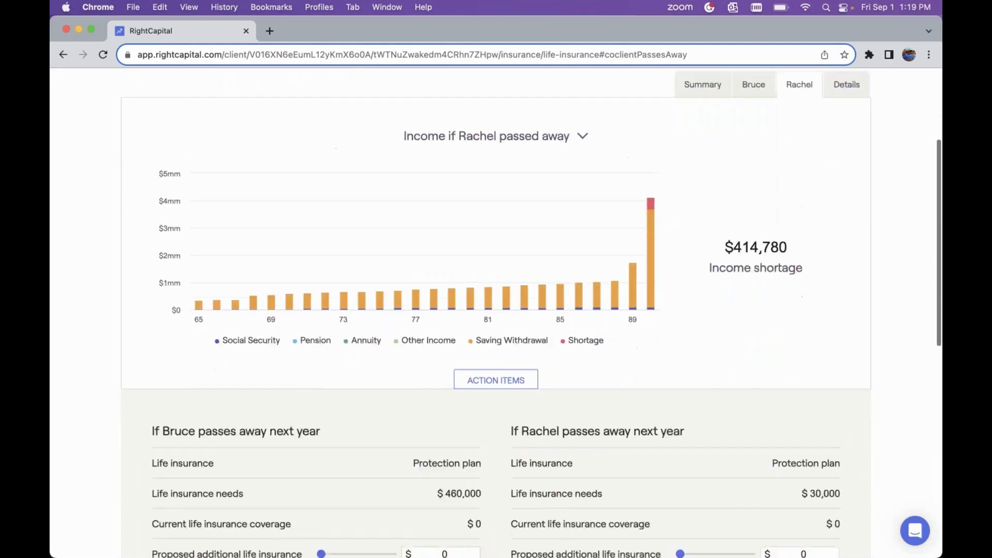
scroll(739, 145, up, 2)
click(747, 106)
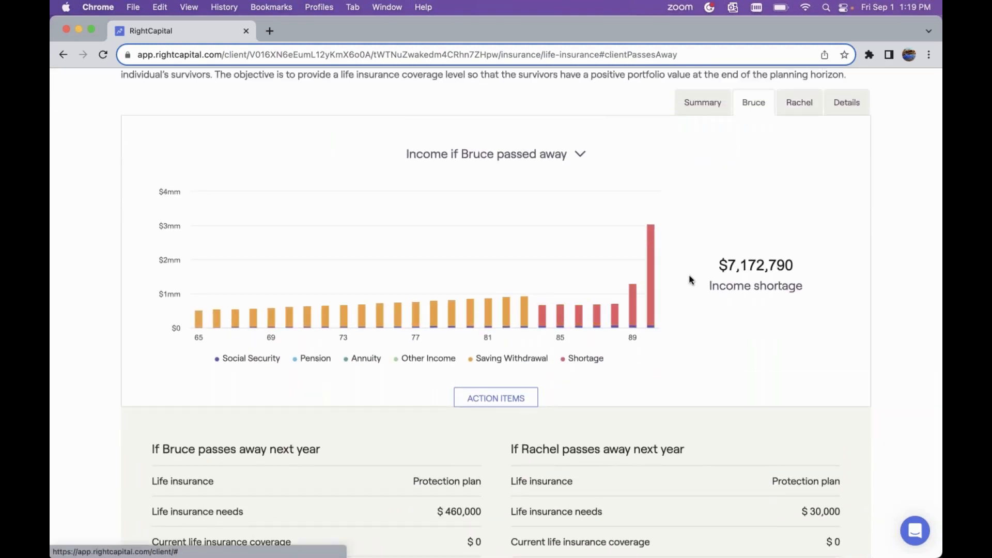
scroll(690, 279, down, 3)
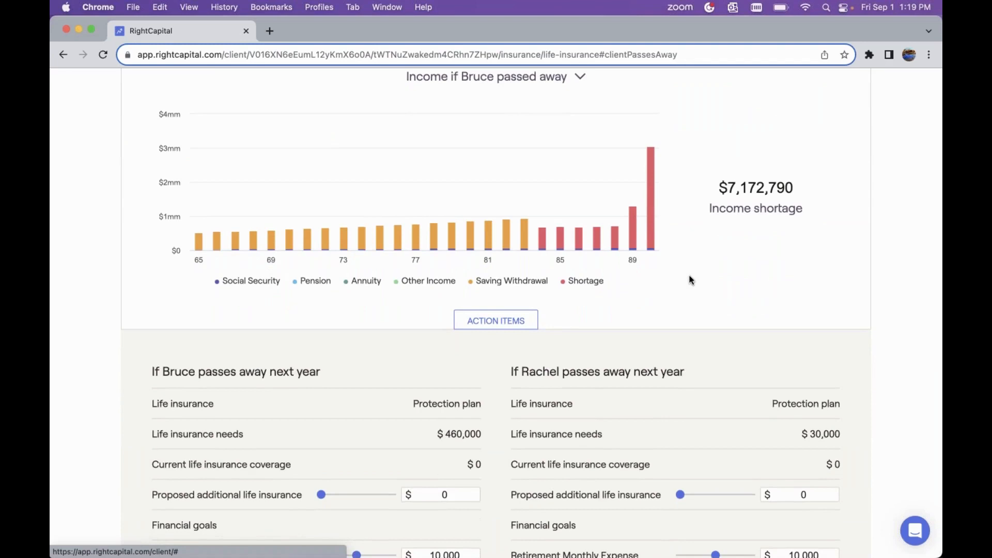
Step: Review the goals, income, expenses and strategies in the life insurance action items for both death scenarios
scroll(690, 280, down, 3)
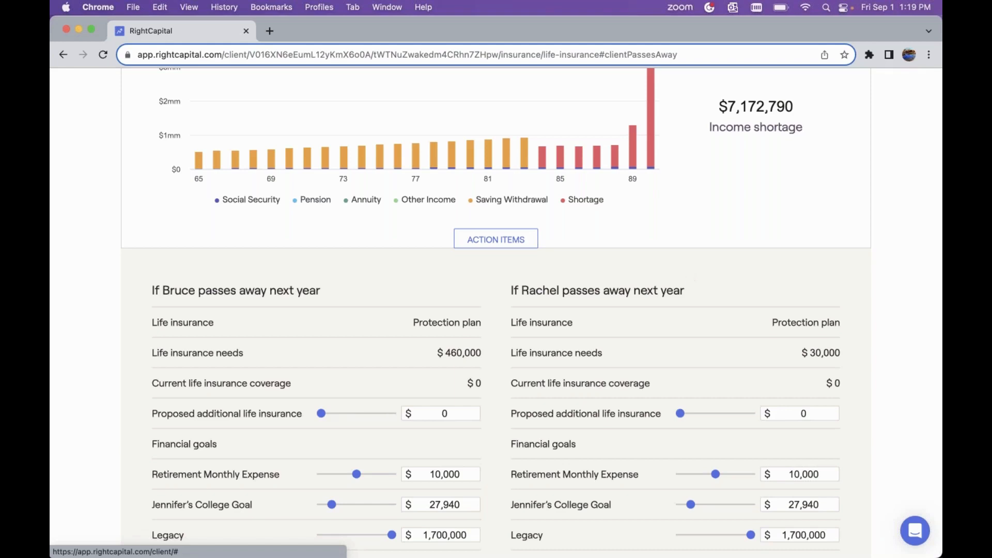
scroll(645, 370, down, 8)
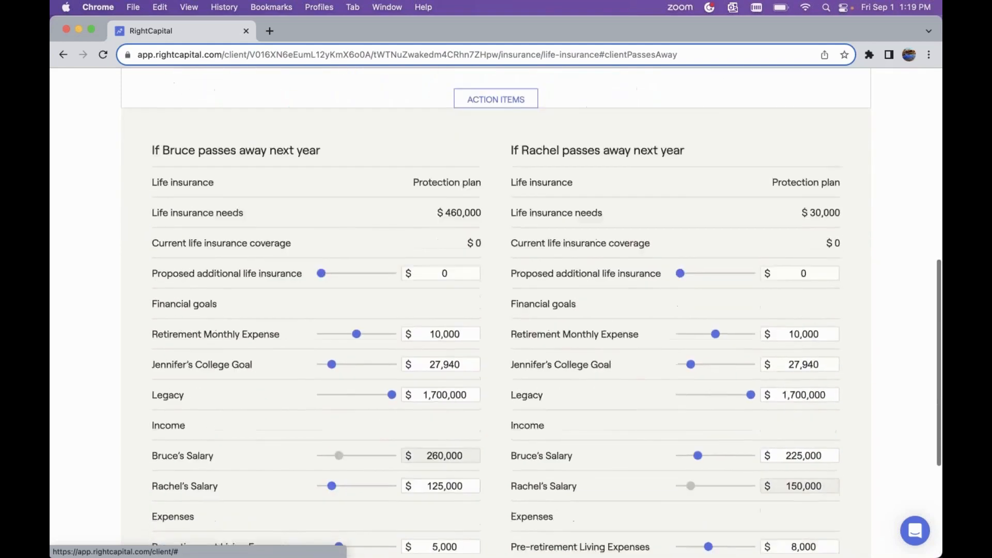
scroll(644, 371, down, 4)
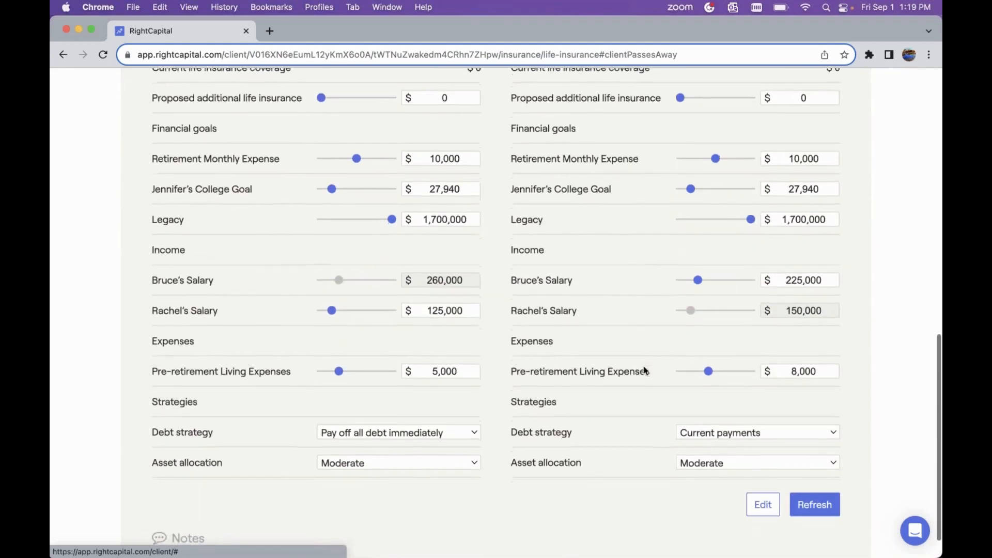
scroll(644, 368, up, 20)
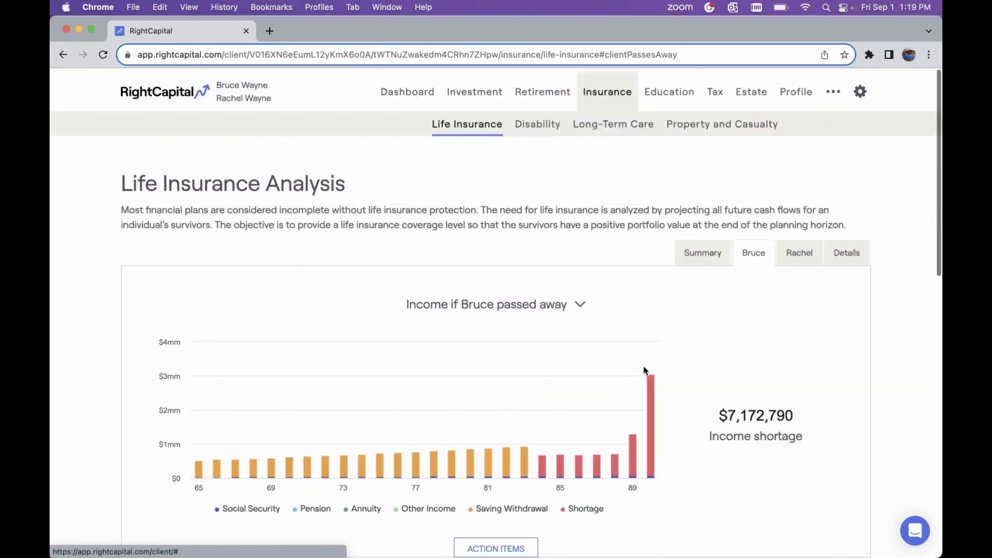
Step: Open the detailed year-by-year cash flow summary for the primary client's death scenario and check the available scenario choices
click(828, 251)
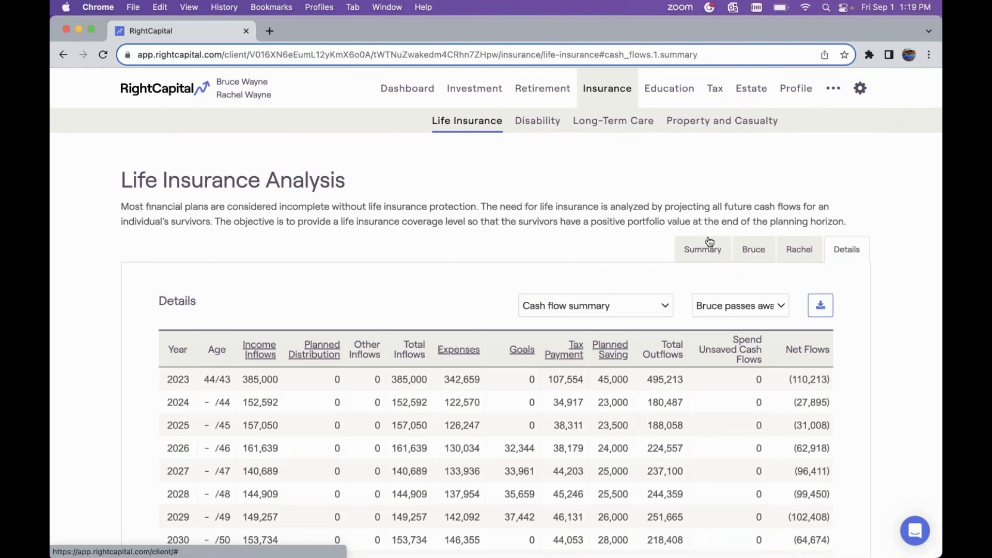
scroll(709, 241, down, 3)
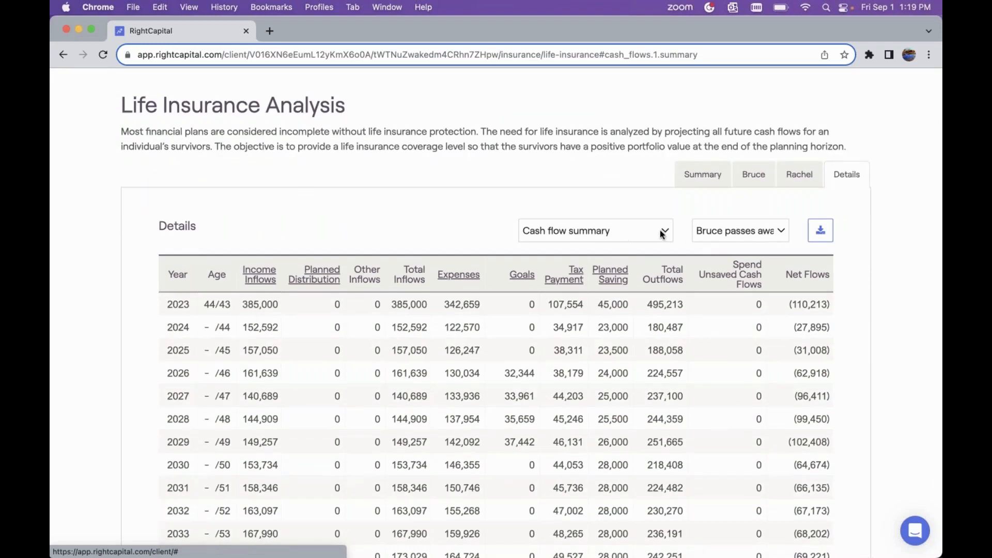
click(710, 236)
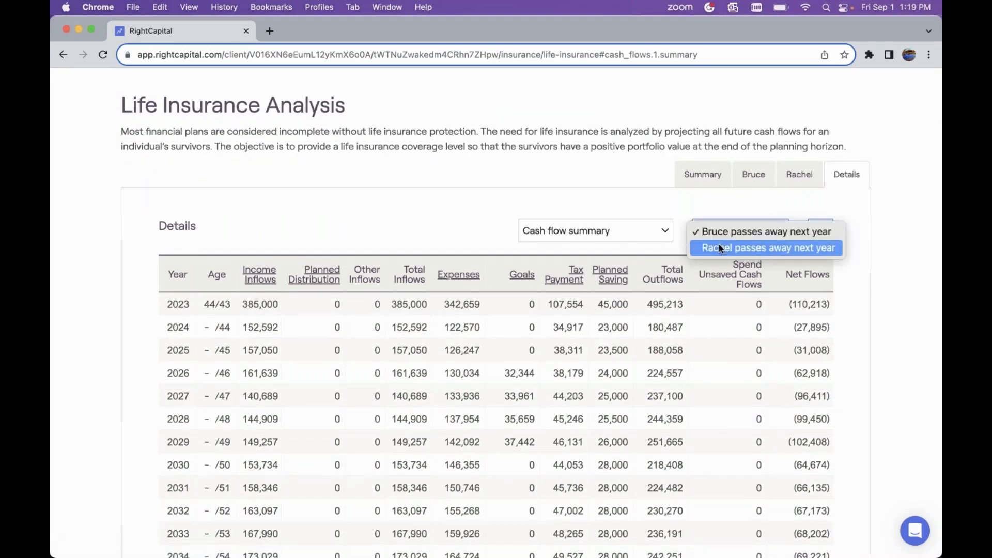
click(721, 234)
Step: Examine the ending account balance projection for the primary client's death scenario, and return to the cash flow summary
click(645, 225)
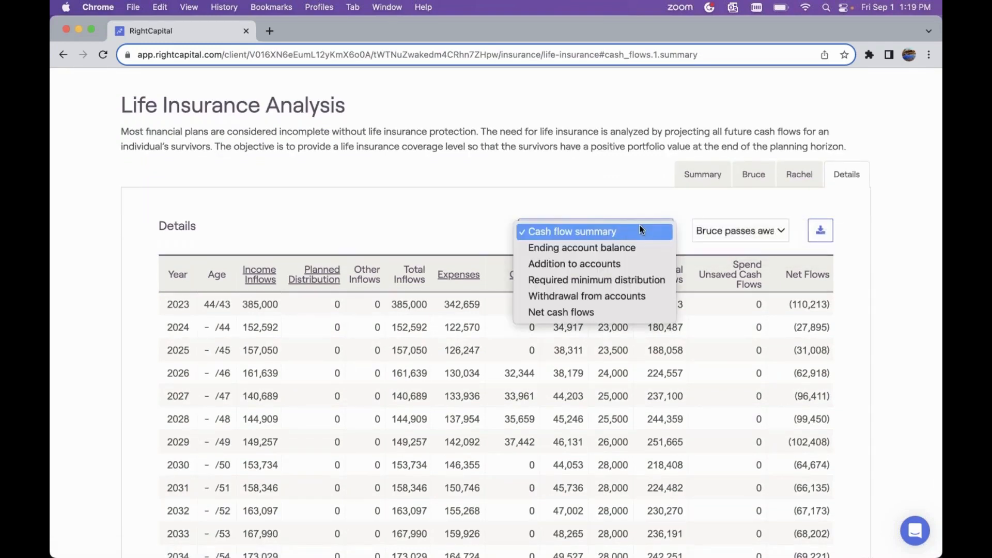
click(622, 249)
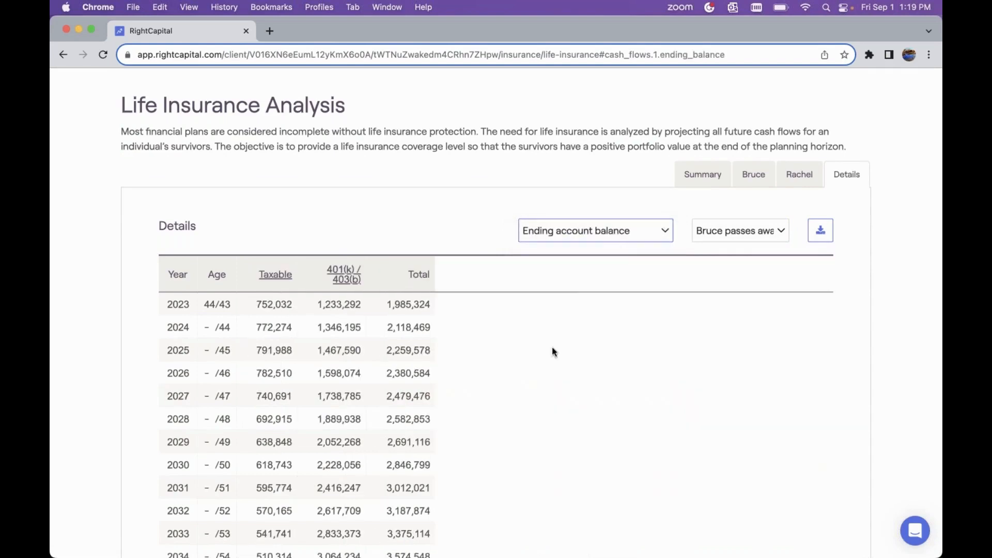
scroll(546, 345, down, 6)
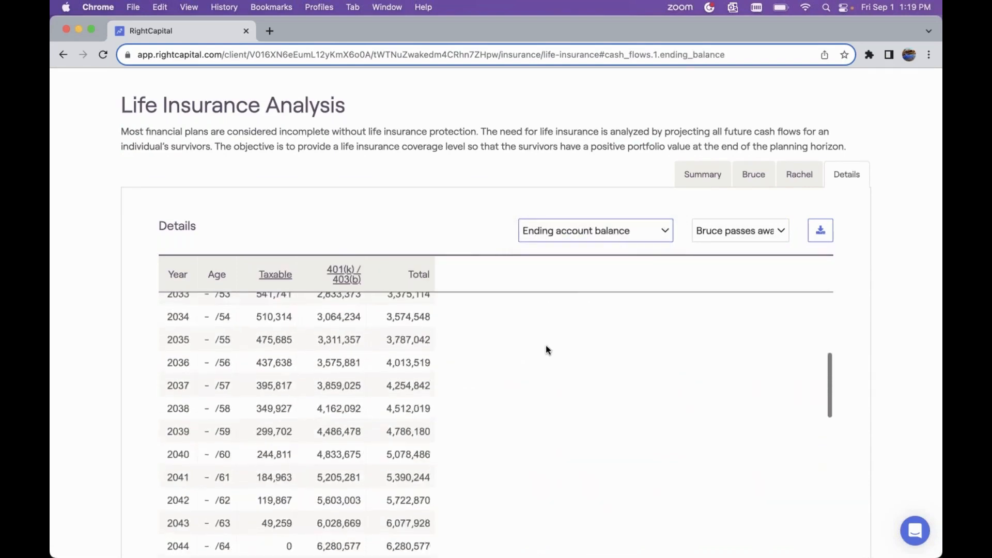
scroll(546, 345, up, 6)
click(588, 235)
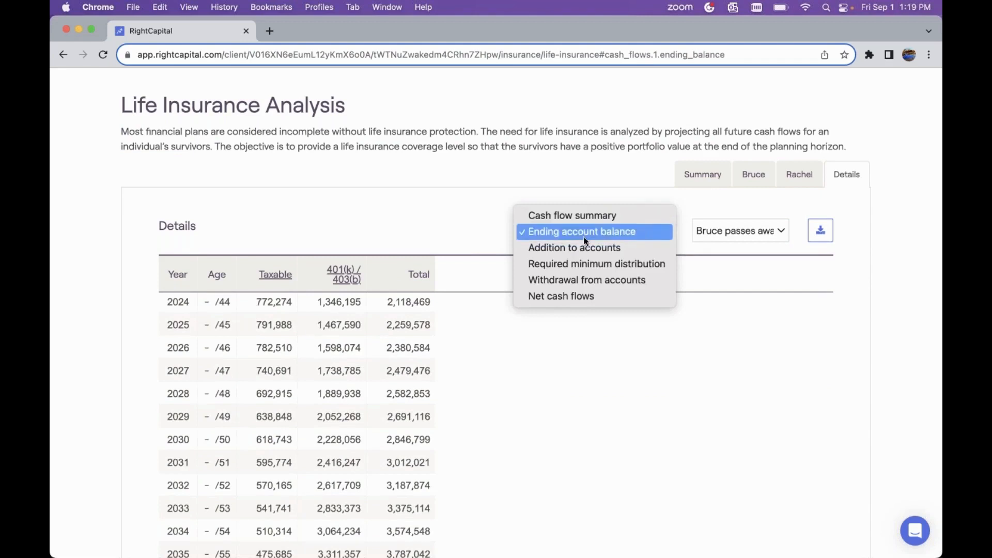
click(601, 215)
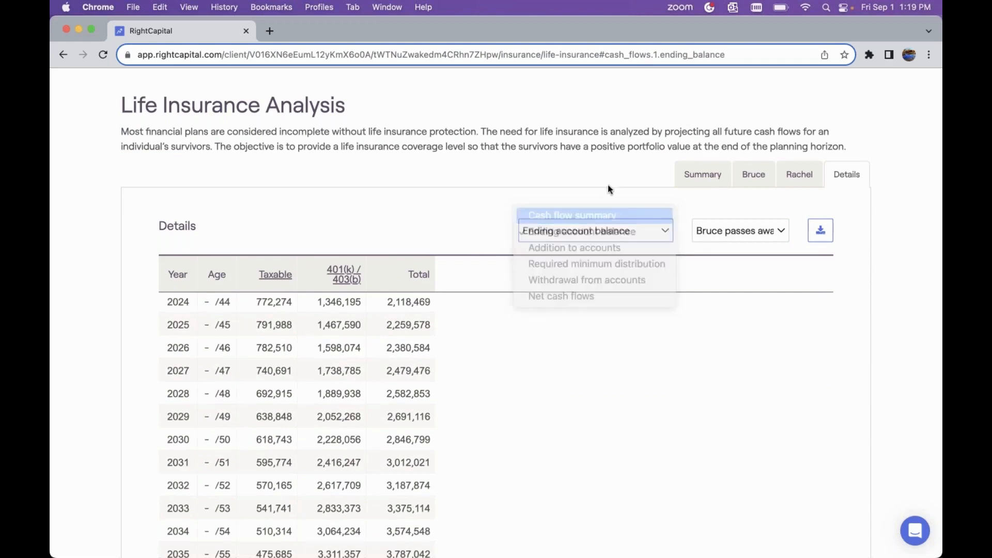
scroll(617, 170, up, 2)
scroll(617, 171, up, 1)
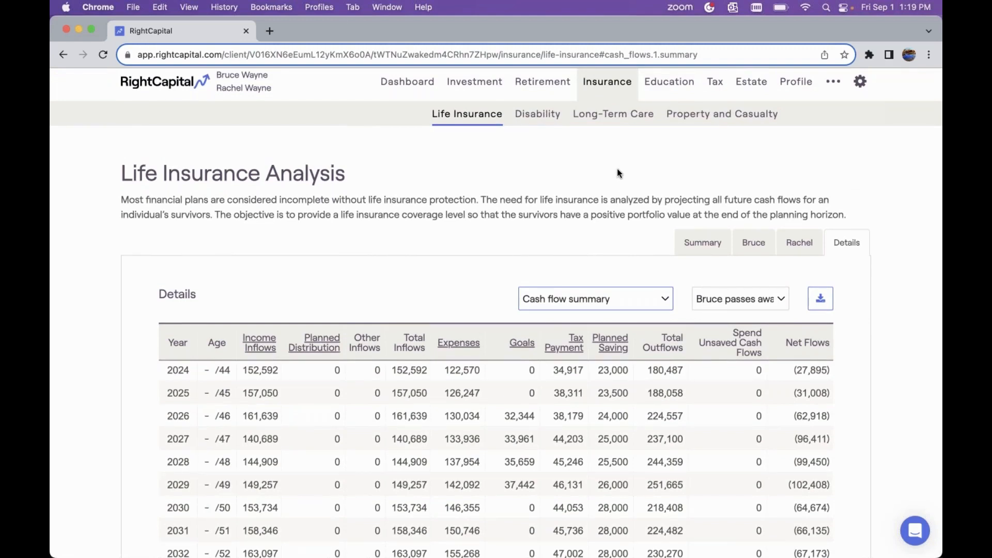
Step: Return to the life insurance summary and review both spouses' protection needs along with their action items
click(703, 243)
mouse_move(632, 342)
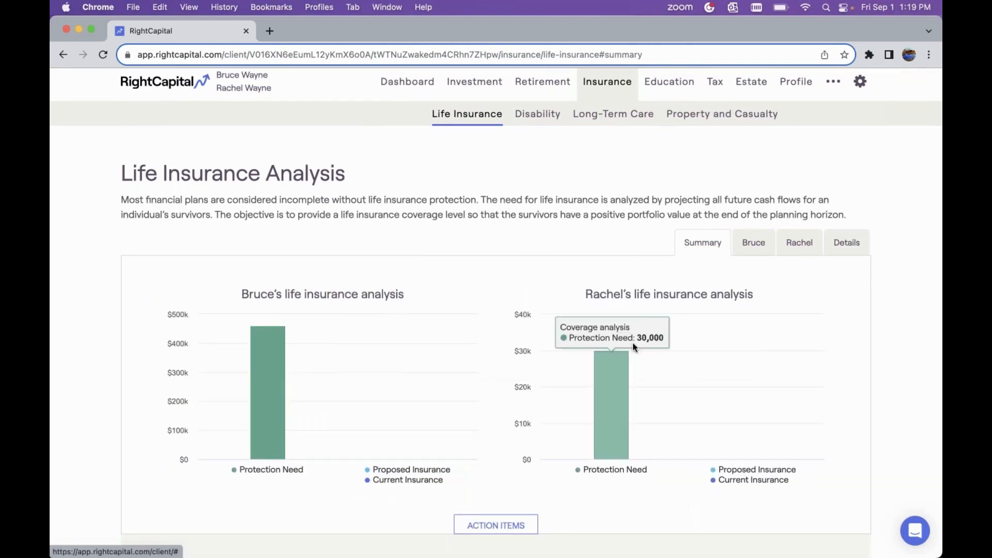
scroll(632, 343, down, 5)
scroll(633, 344, down, 10)
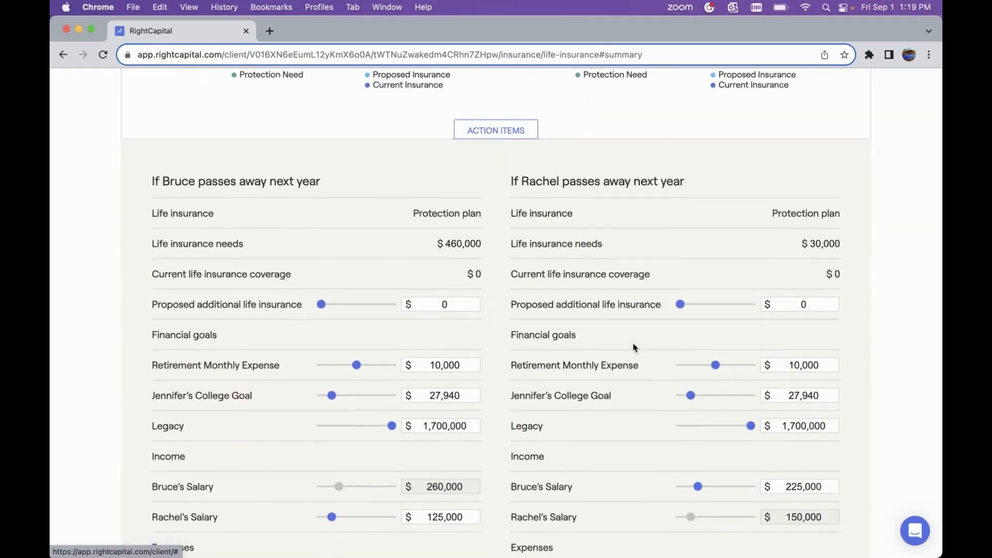
scroll(634, 345, down, 3)
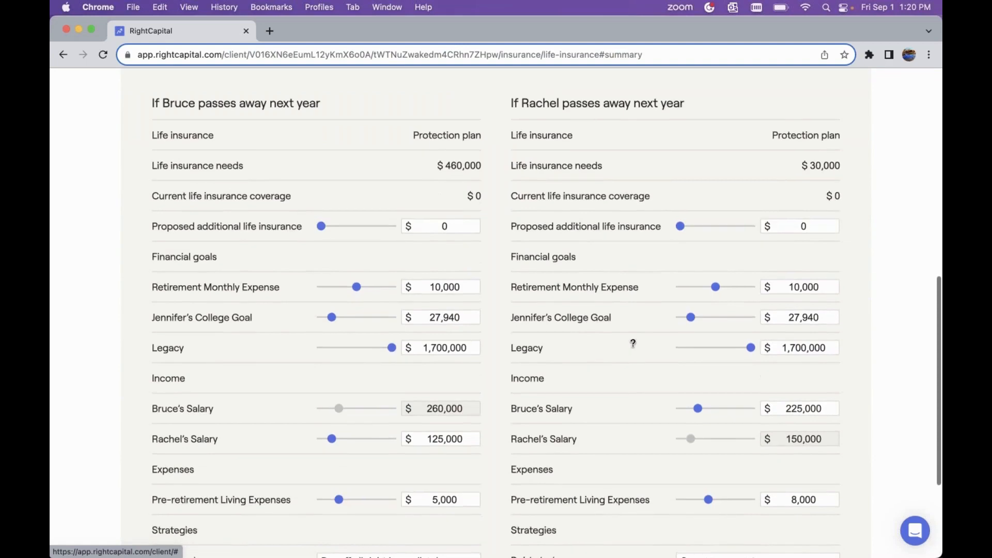
scroll(633, 343, down, 4)
scroll(631, 343, up, 15)
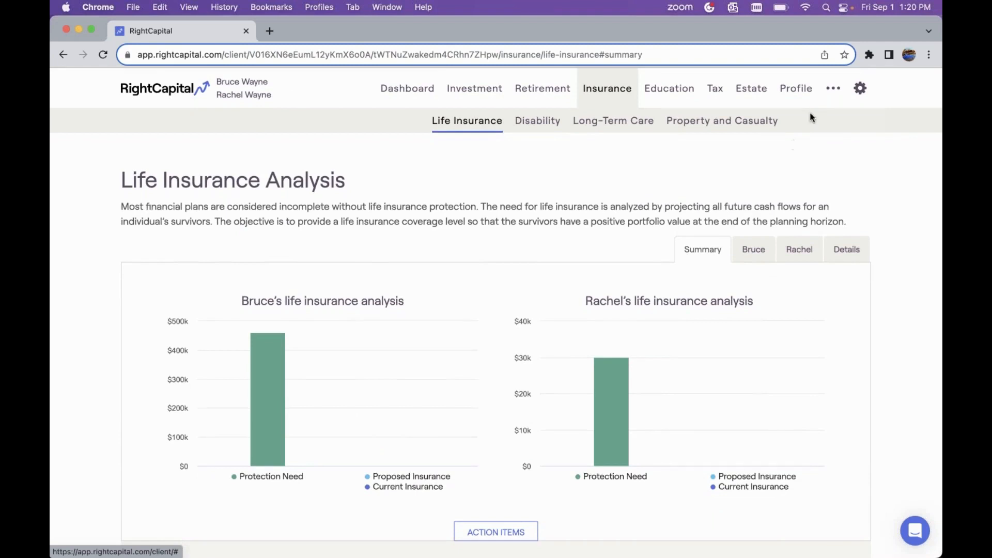
Step: Open the Human Life Value calculator and examine both spouses' values, annual income, years to retirement, discount rate and tax rate
click(832, 91)
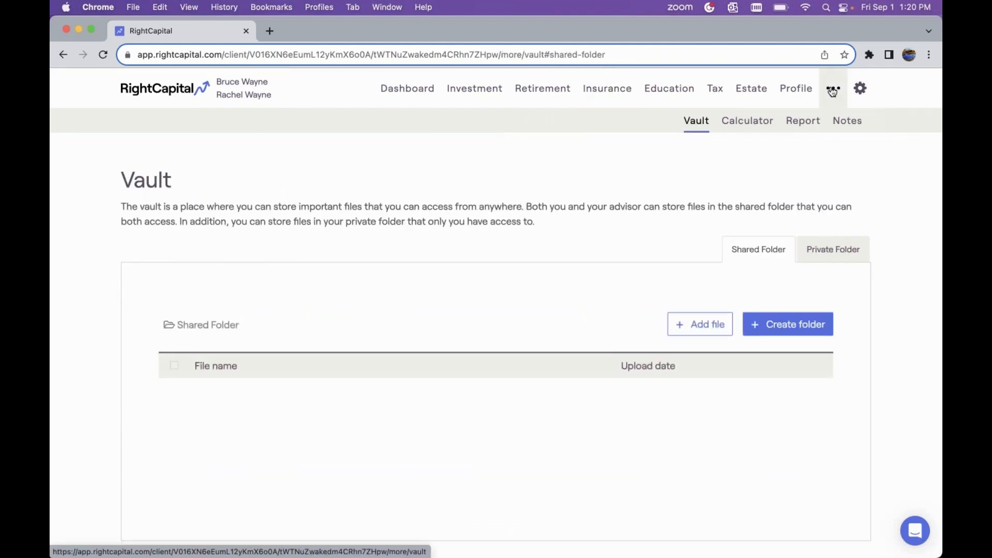
click(737, 124)
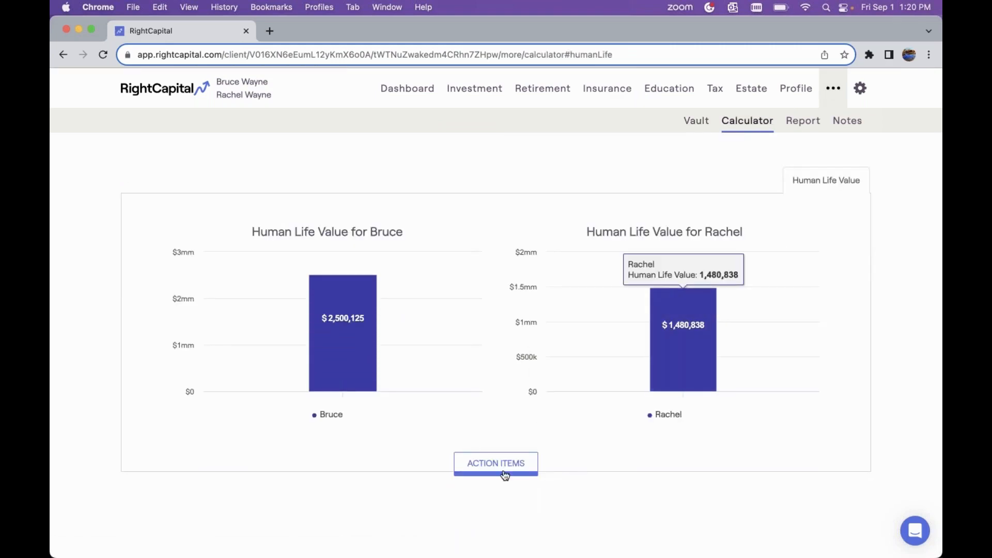
scroll(518, 397, down, 3)
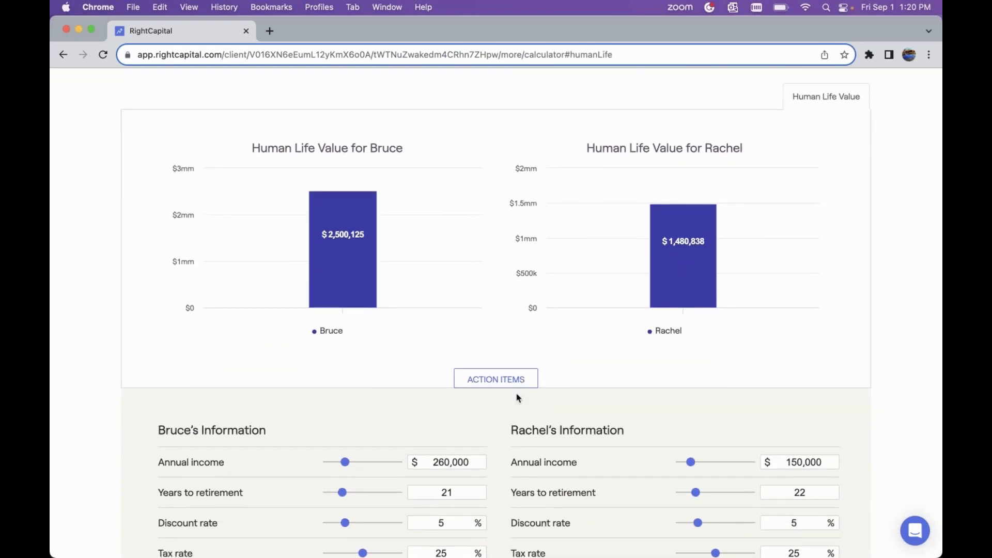
scroll(518, 398, down, 3)
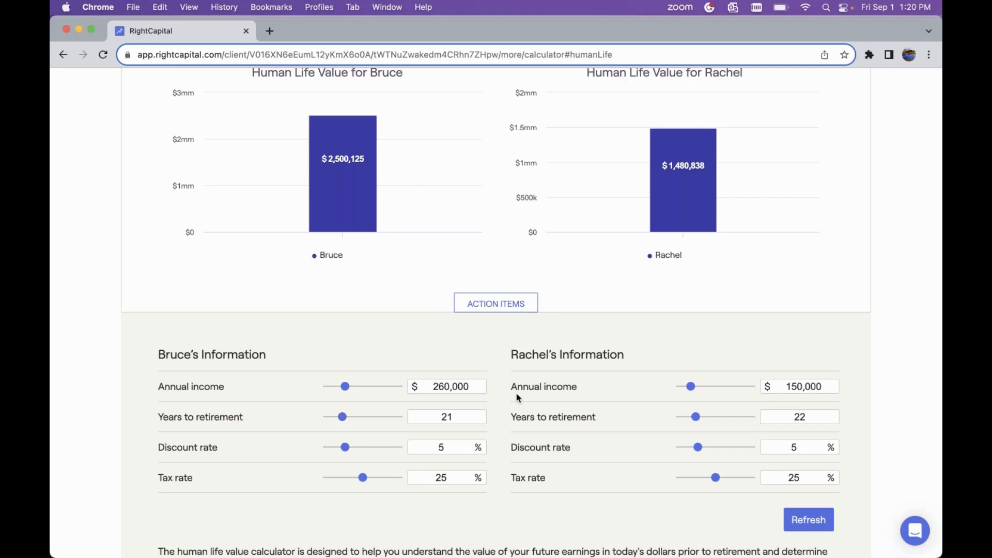
scroll(518, 398, up, 2)
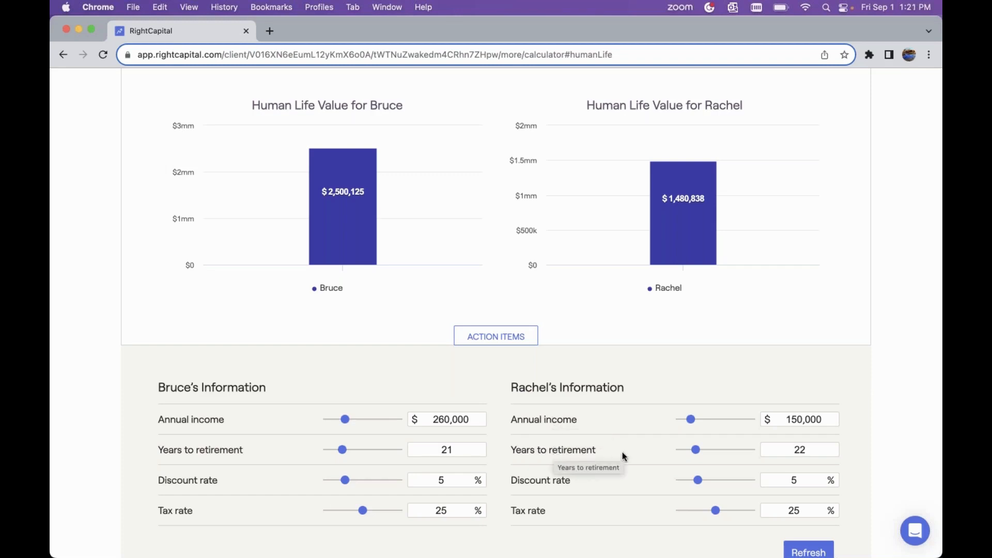
scroll(634, 450, down, 1)
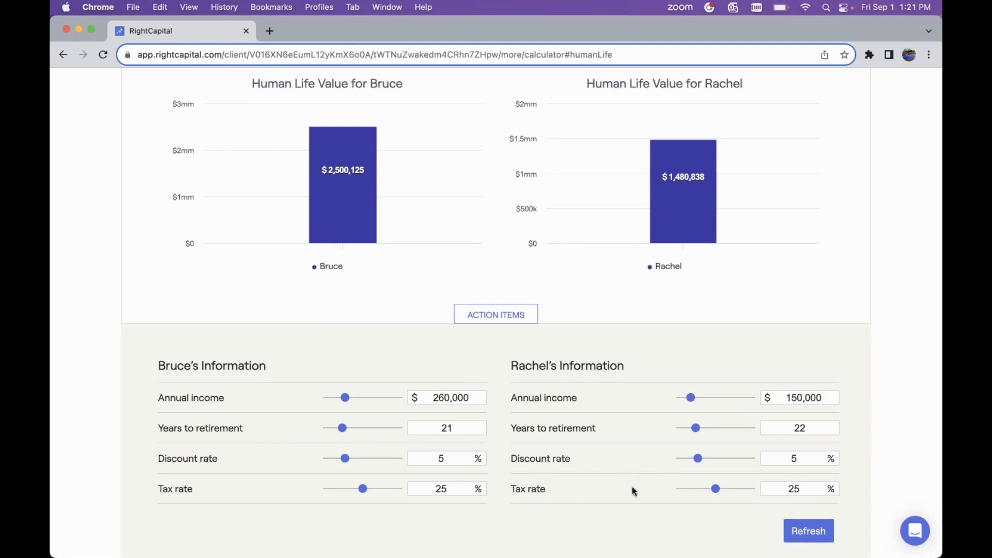
scroll(614, 340, up, 2)
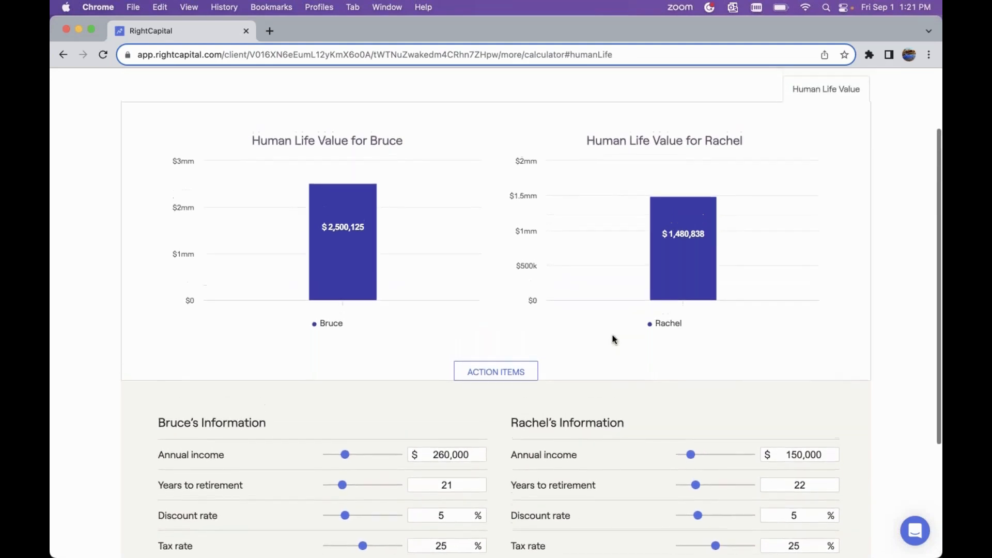
scroll(619, 344, down, 3)
Step: Set the spouse's discount rate to 0% and tax rate to 20%, and recalculate the human life value
click(789, 433)
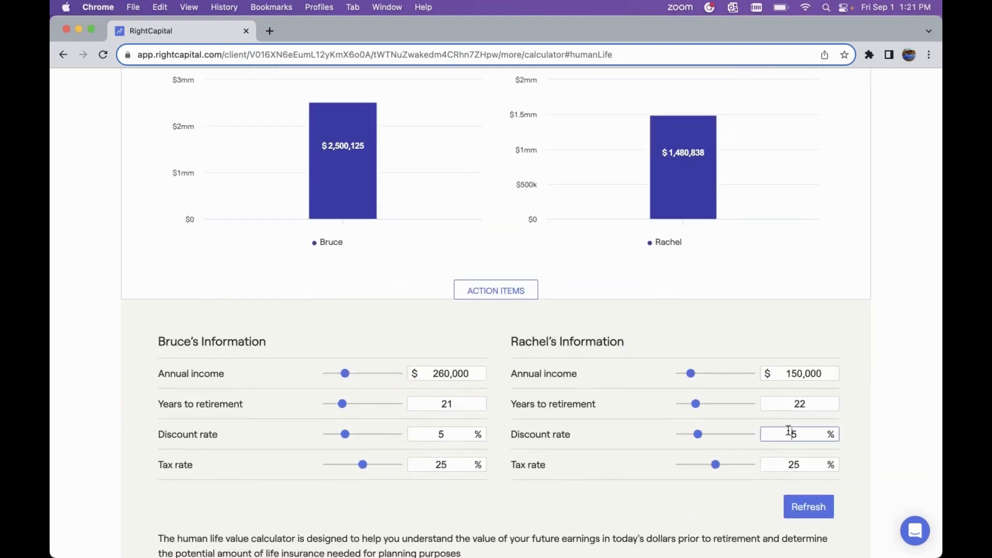
double_click(789, 432)
text(0)
double_click(805, 466)
text(20)
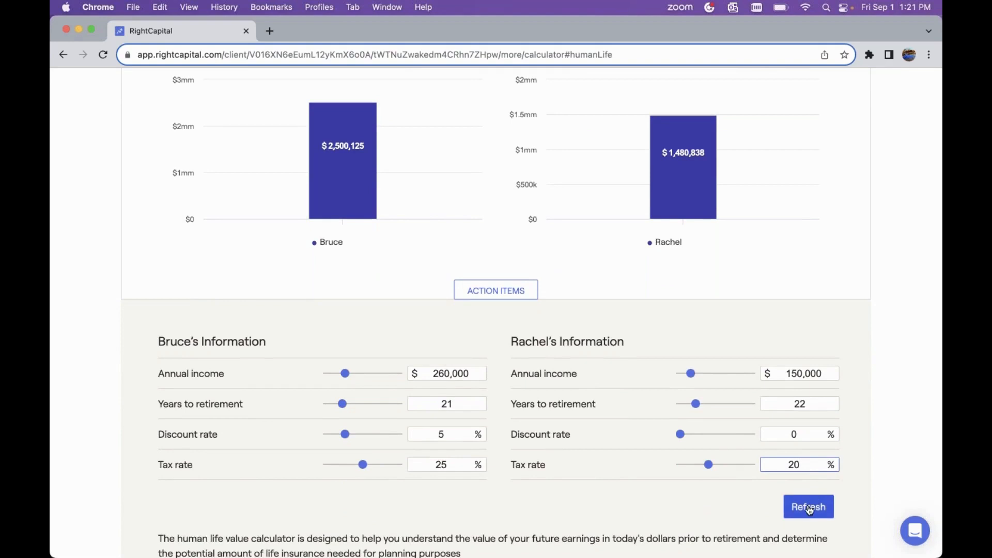
click(811, 506)
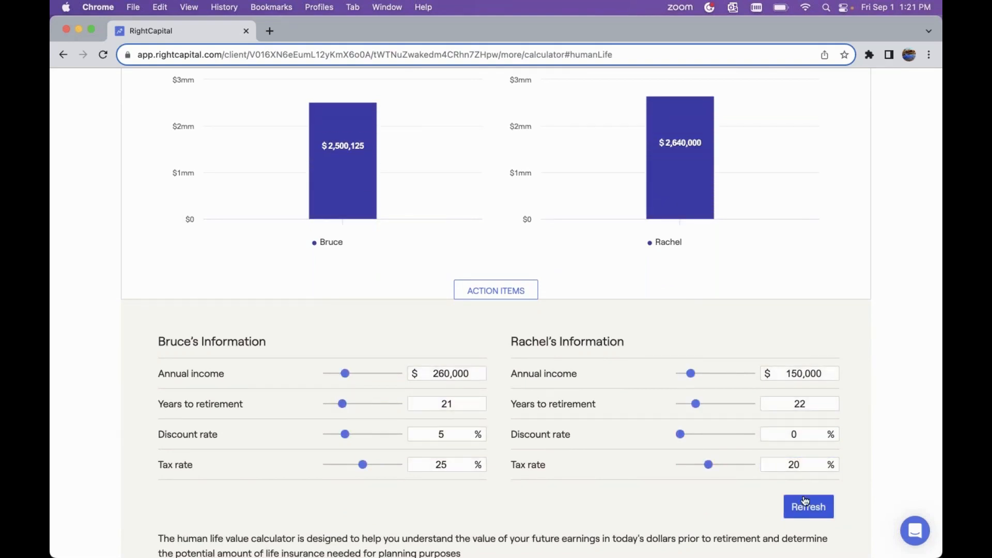
scroll(779, 401, up, 3)
mouse_move(715, 280)
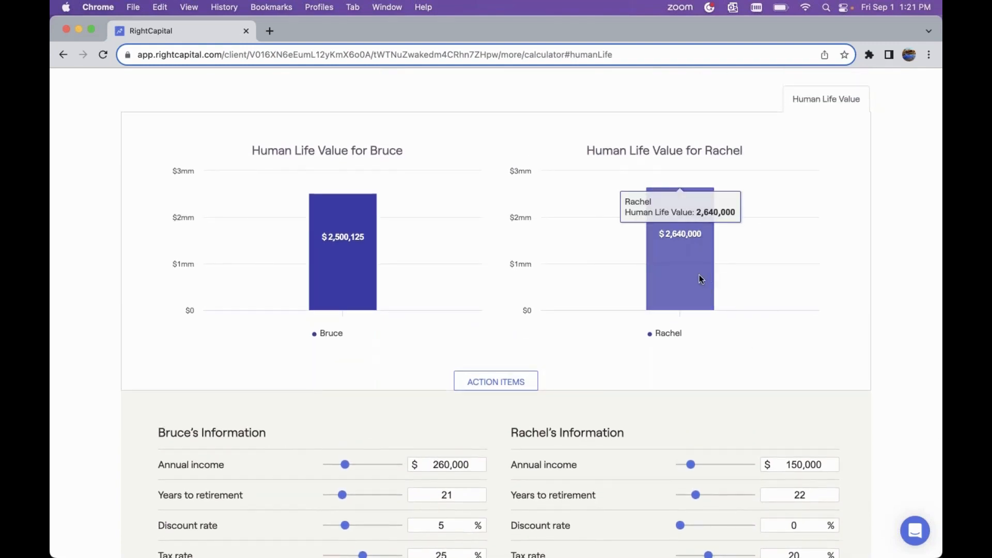
Step: Set the primary client's years to retirement to 25 and recalculate the human life value
scroll(674, 371, down, 2)
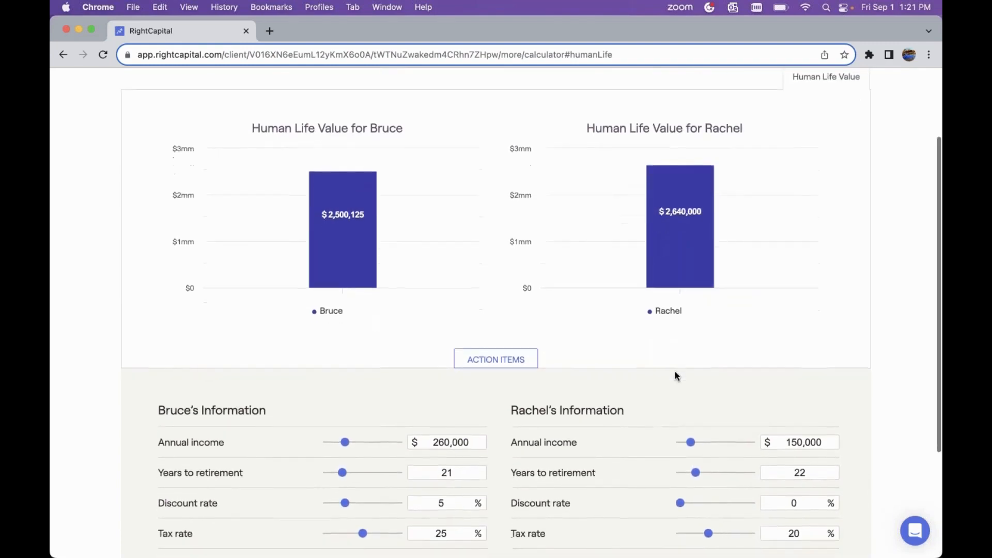
scroll(675, 375, down, 5)
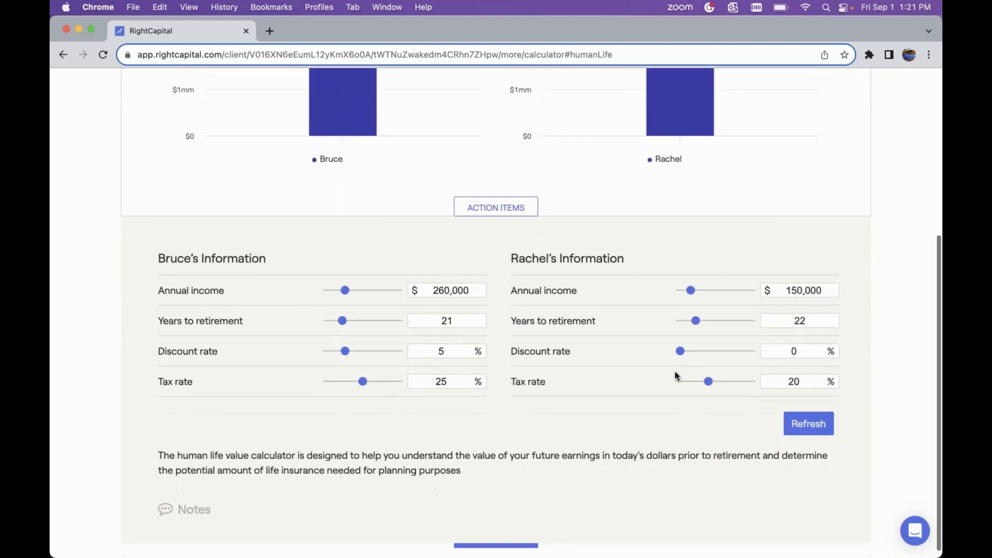
scroll(675, 371, up, 4)
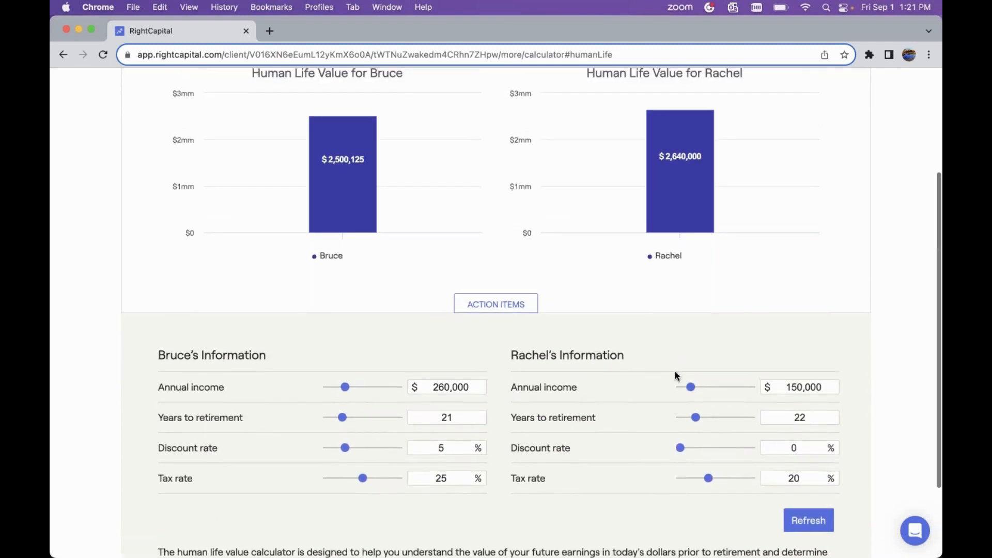
scroll(674, 371, up, 2)
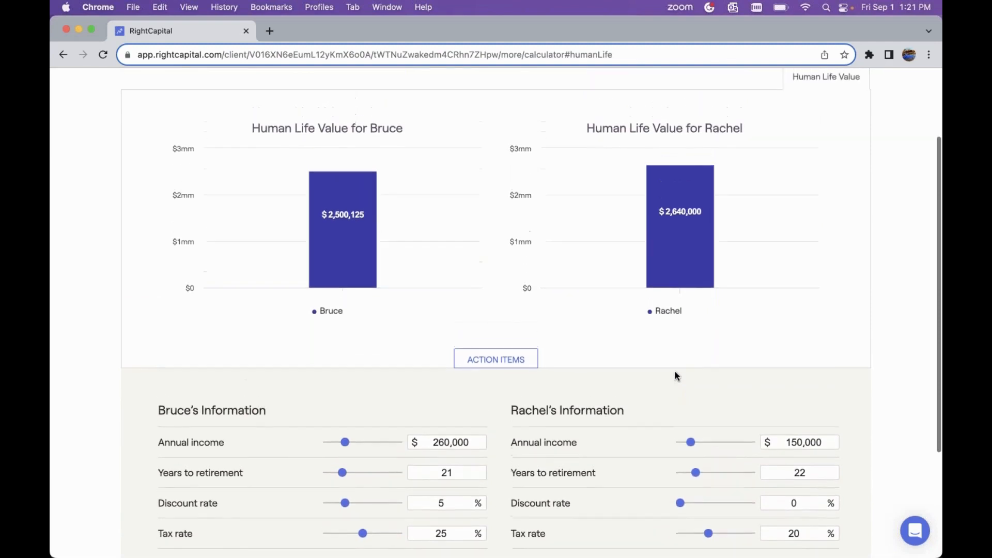
scroll(376, 272, down, 4)
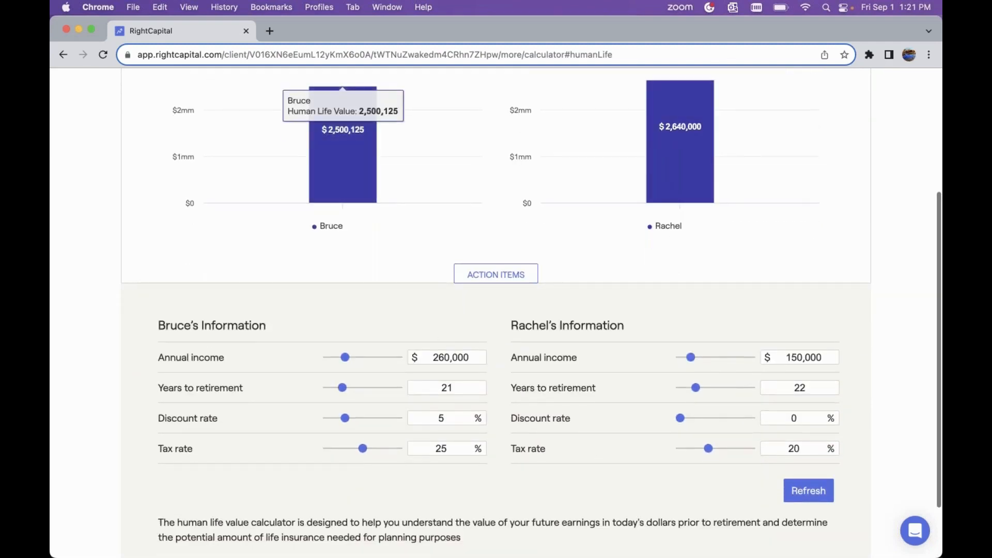
click(457, 383)
key(BackSpace)
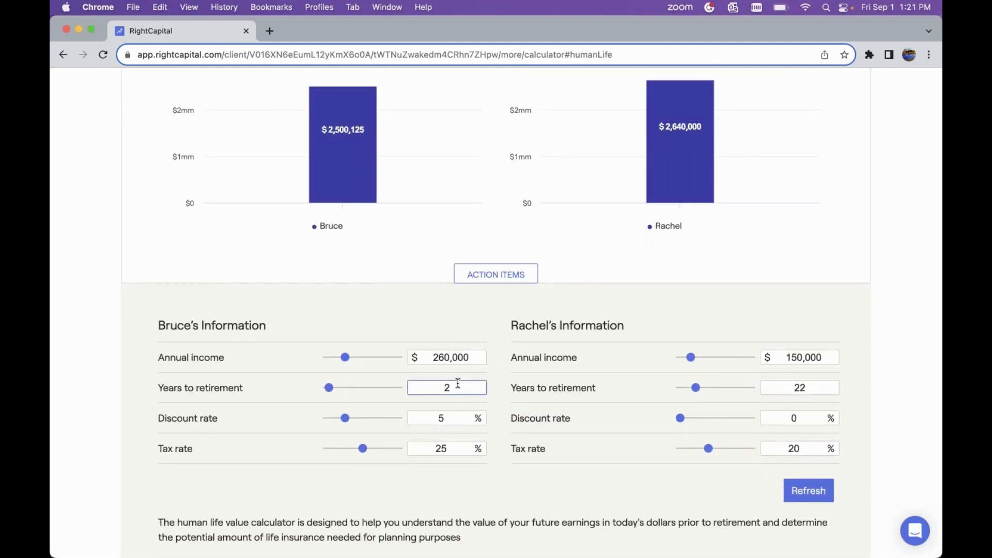
text(5)
click(795, 491)
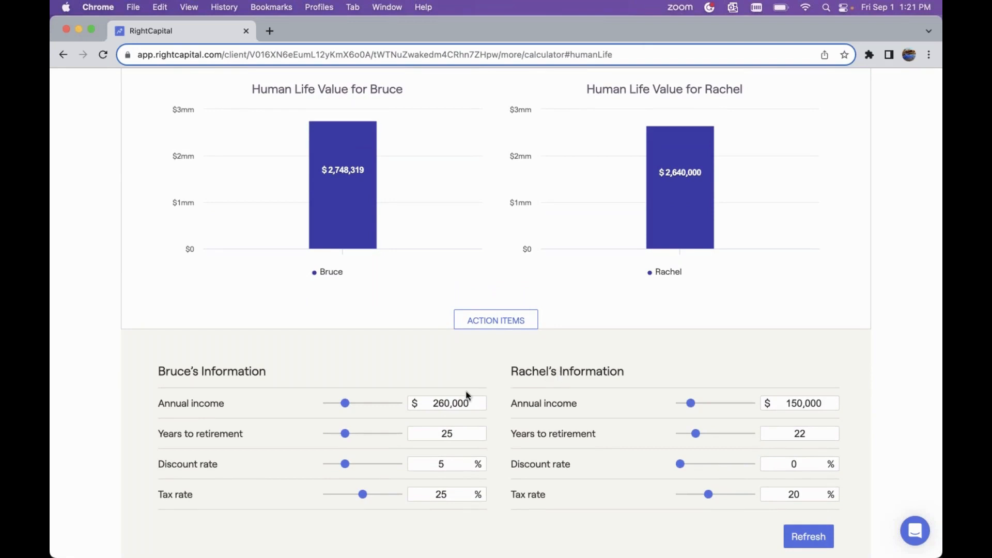
Step: Set the primary client's annual income to $270,000, recalculate, and review the updated human life value
click(447, 401)
text(270000)
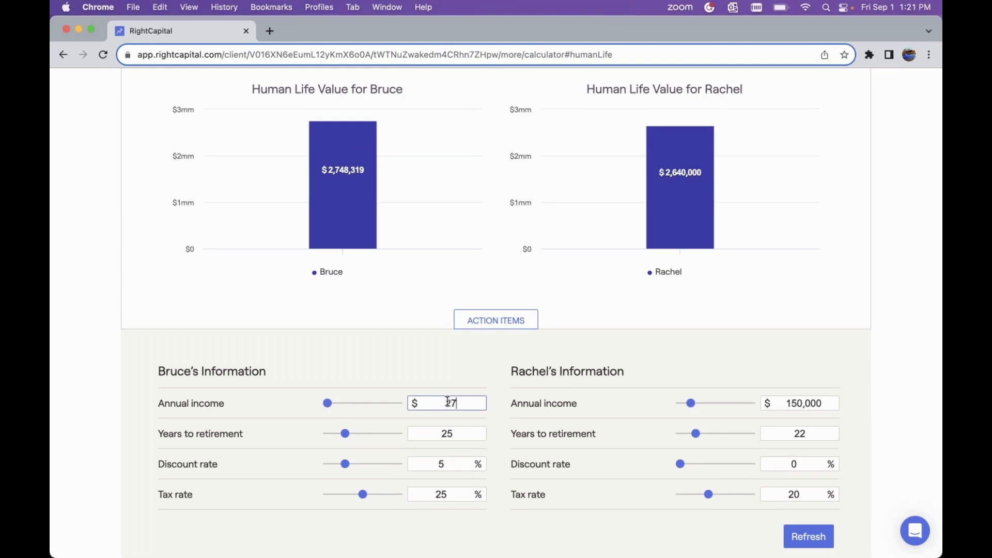
scroll(554, 423, down, 1)
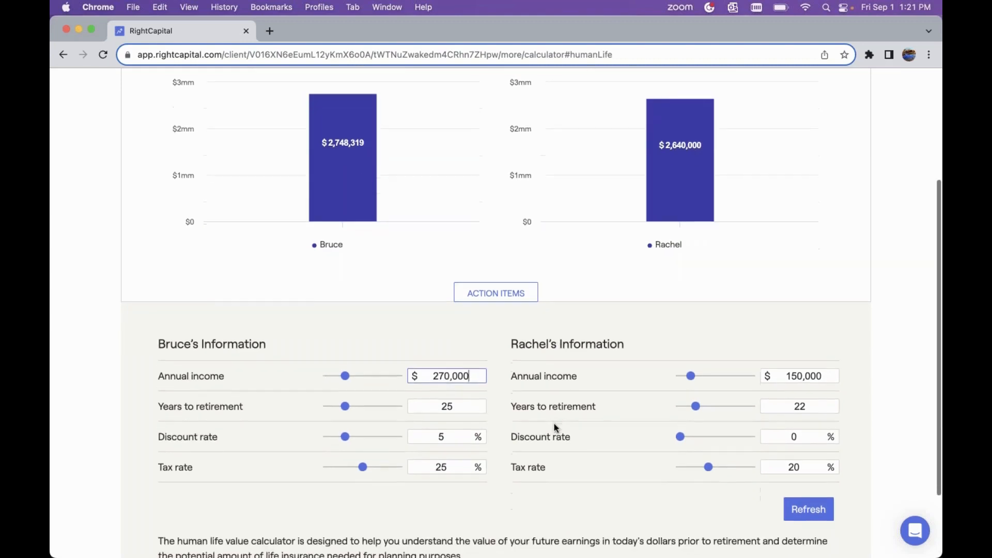
click(798, 497)
scroll(601, 427, down, 2)
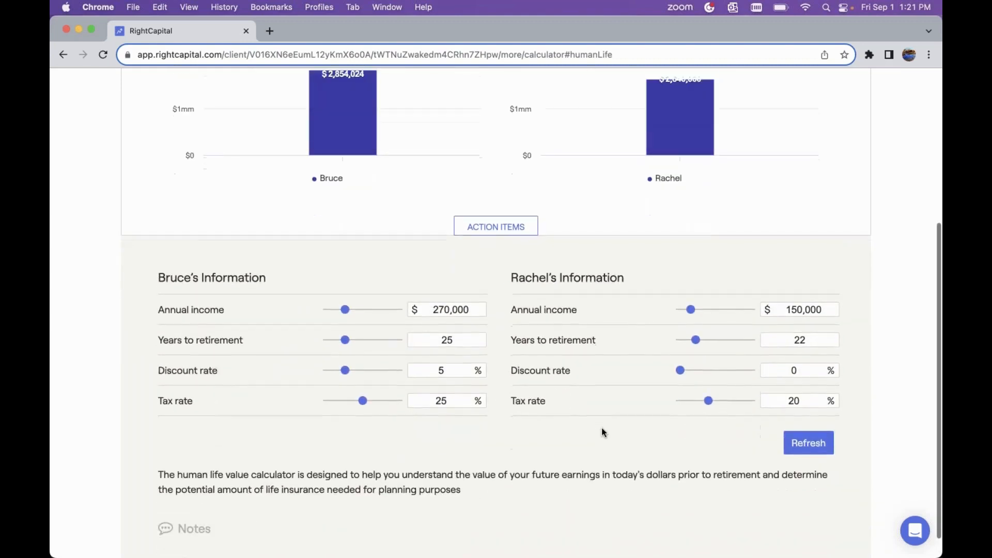
scroll(601, 428, up, 6)
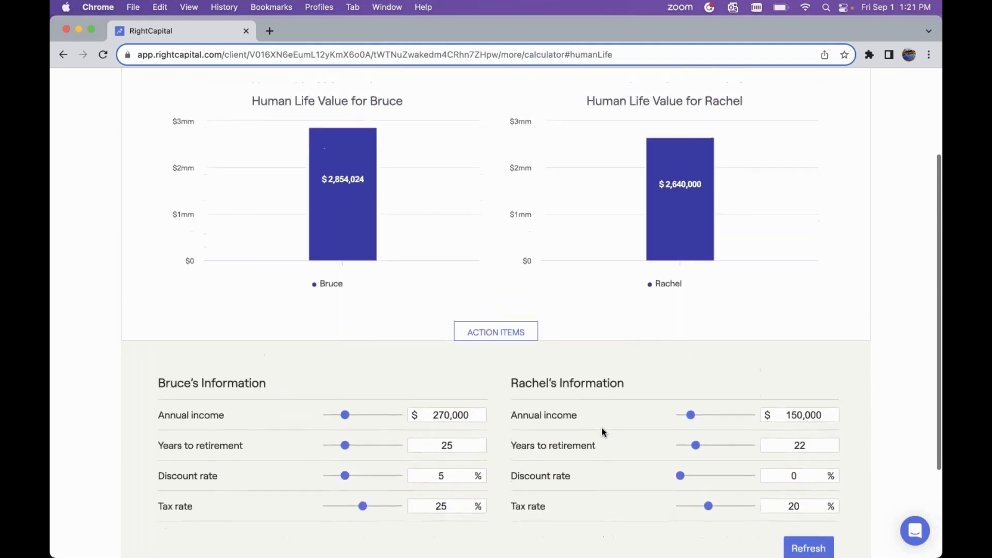
scroll(603, 432, up, 1)
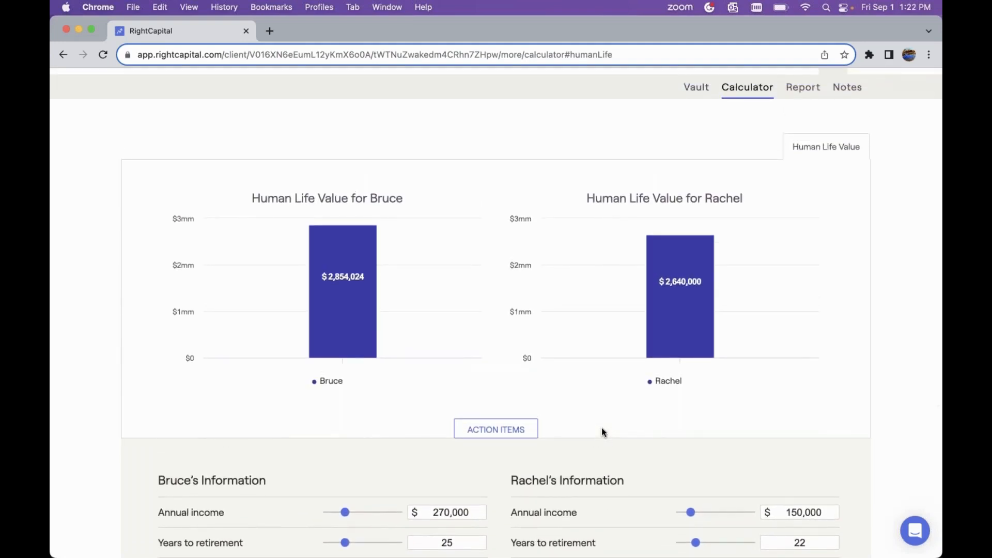
scroll(603, 433, down, 1)
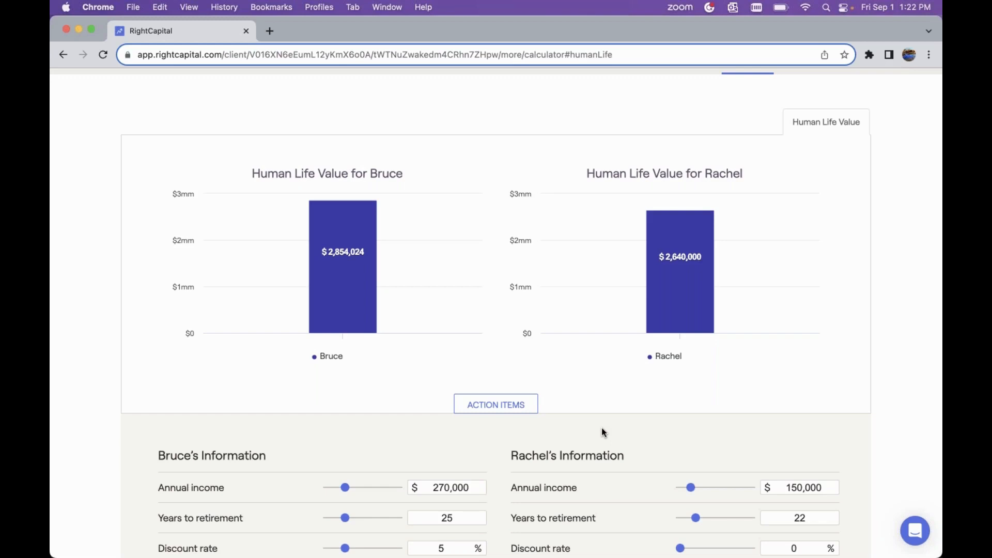
scroll(602, 427, up, 2)
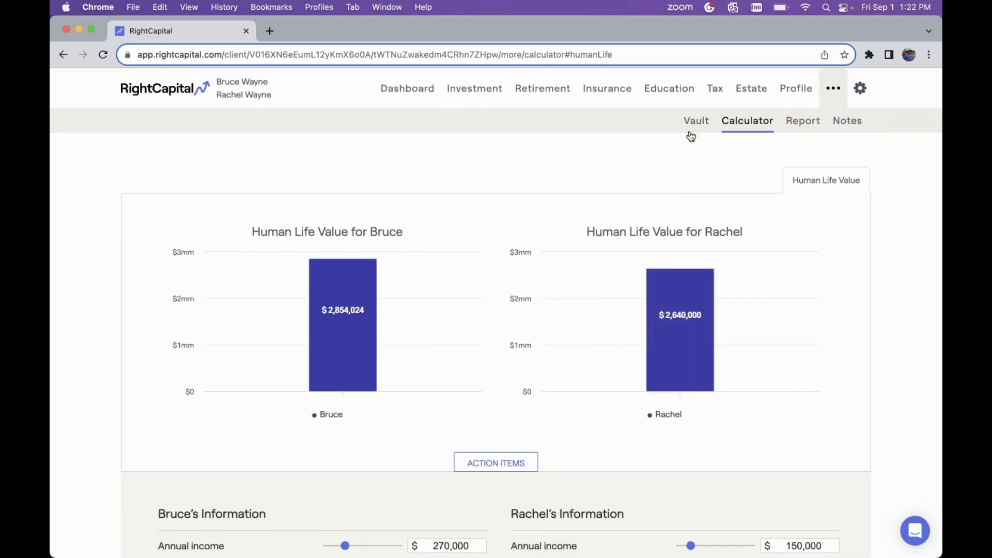
Step: Return to the life insurance analysis summary and compare both spouses' protection needs and action items
scroll(694, 206, down, 1)
click(607, 93)
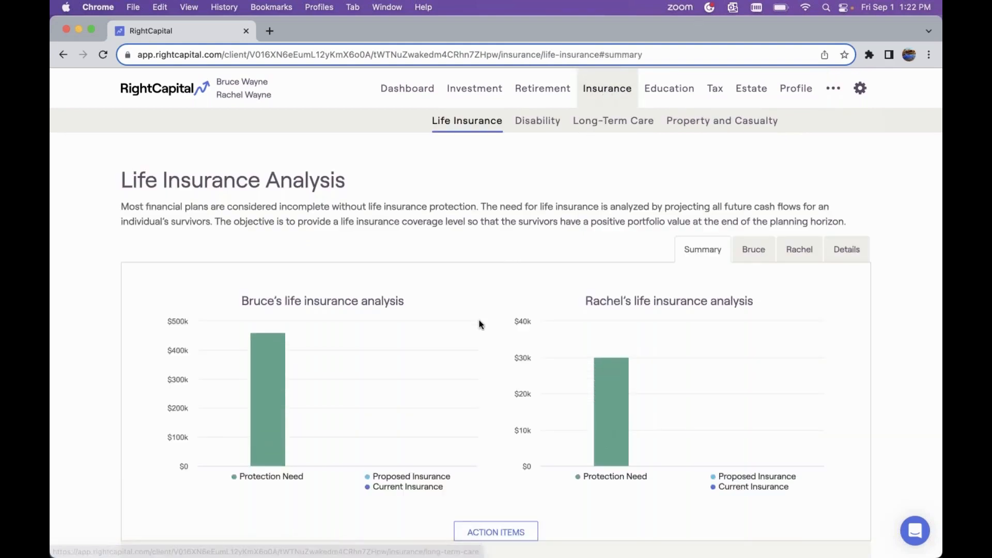
scroll(479, 322, down, 5)
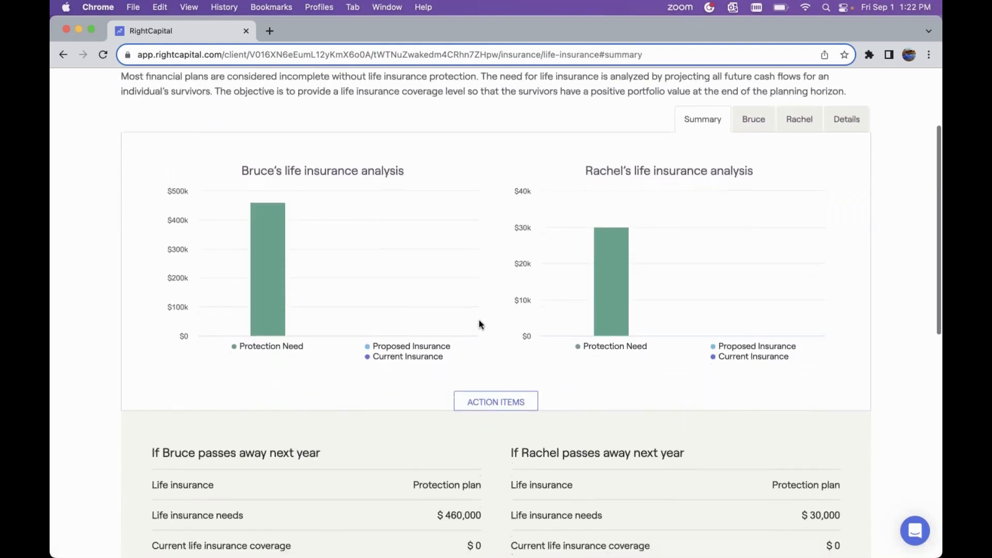
scroll(479, 324, down, 2)
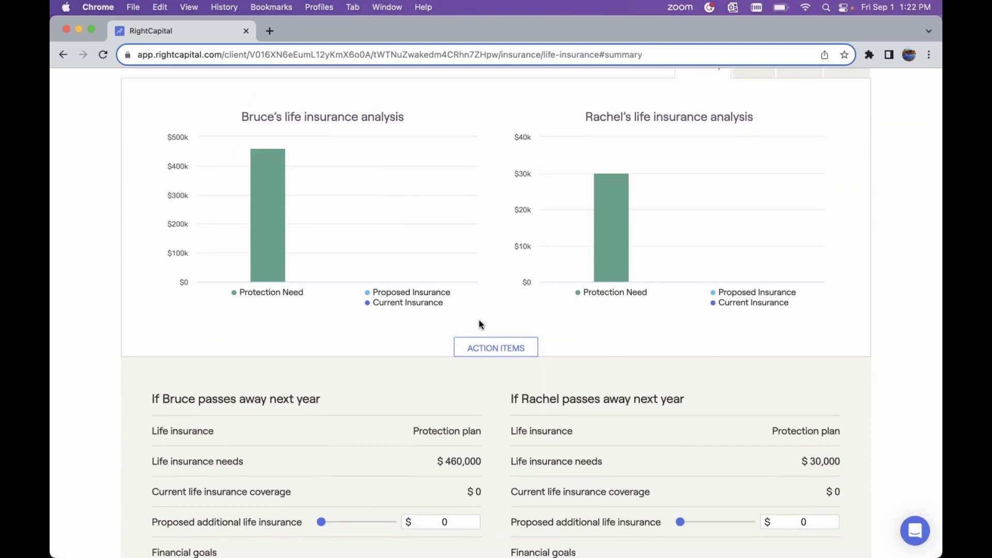
scroll(478, 325, up, 7)
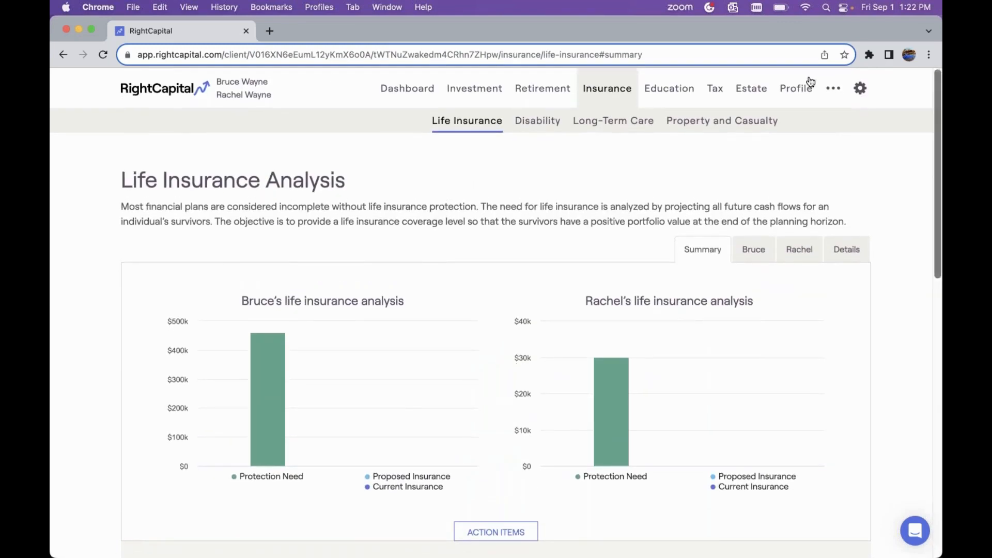
Step: Check the net worth Blueprint in the client profile and go back to the life insurance summary
click(805, 85)
click(826, 123)
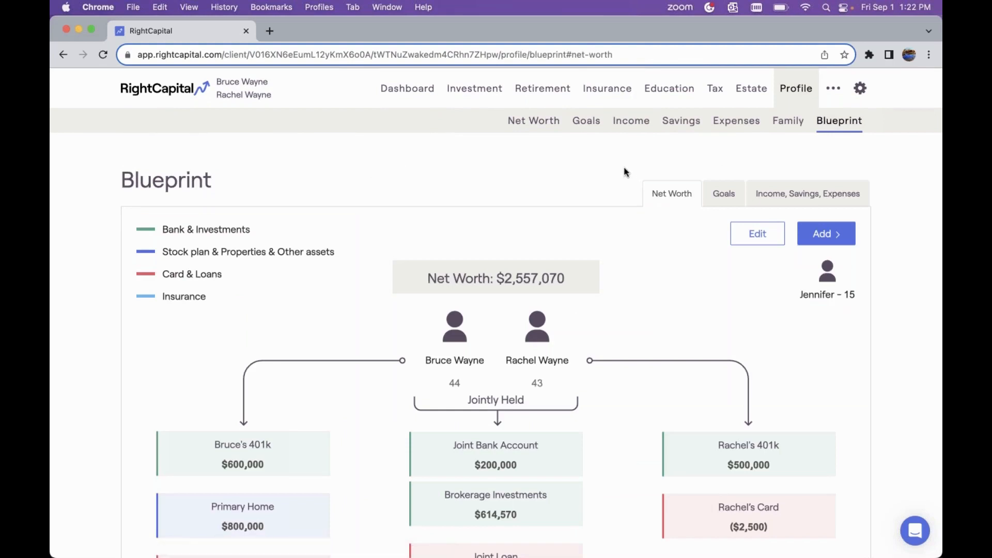
click(602, 91)
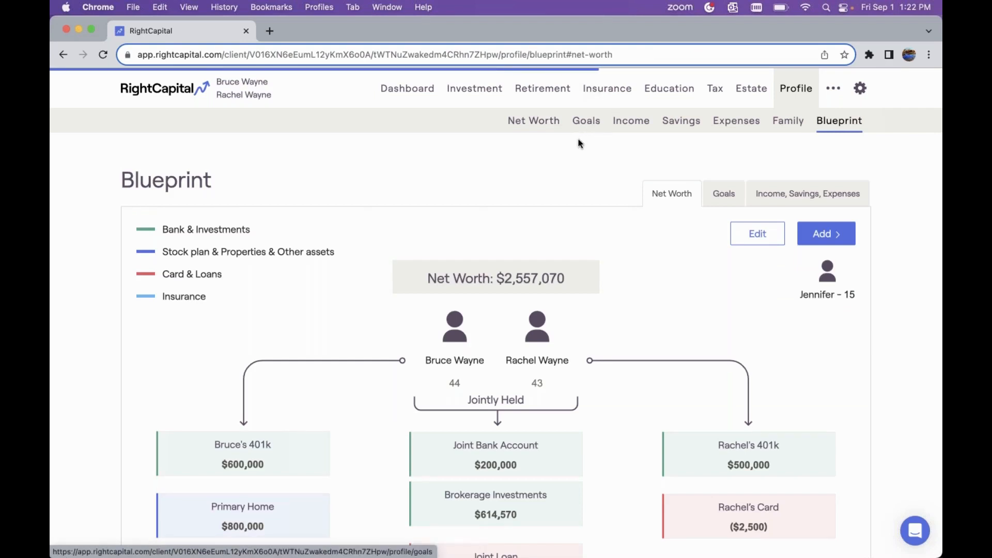
scroll(576, 247, down, 2)
scroll(576, 252, down, 1)
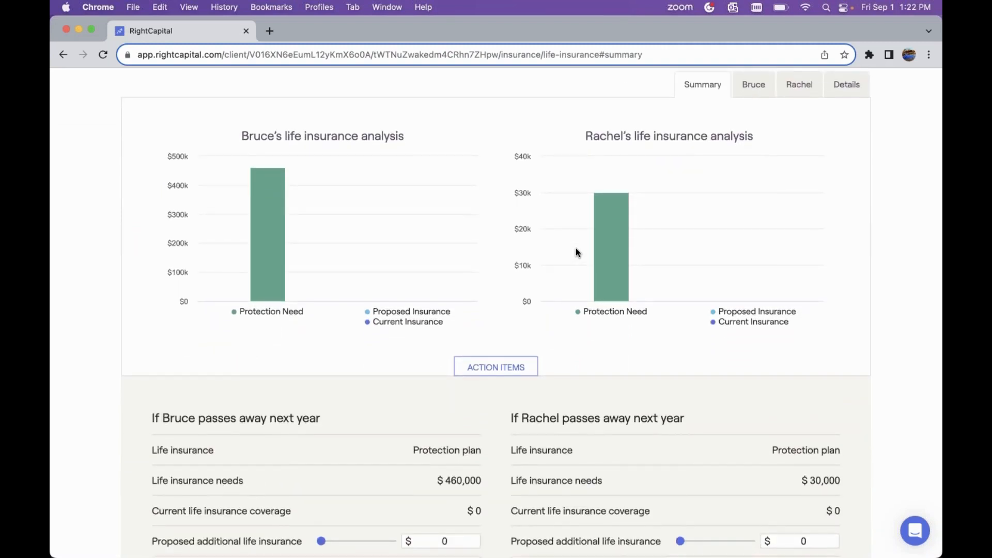
scroll(575, 252, up, 3)
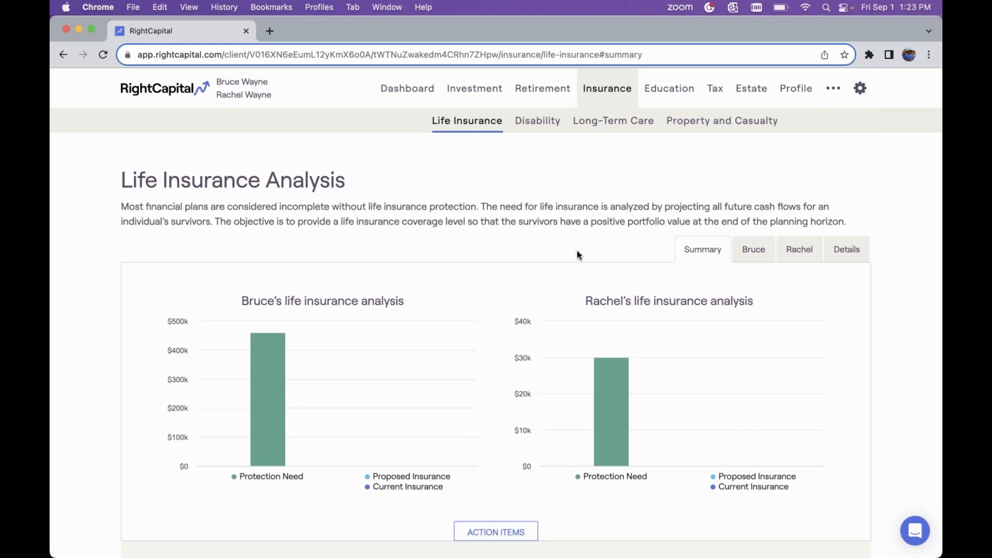
Step: Open the disability insurance analysis and examine both spouses' income coverage and the proposed coverage settings in the action items
click(538, 127)
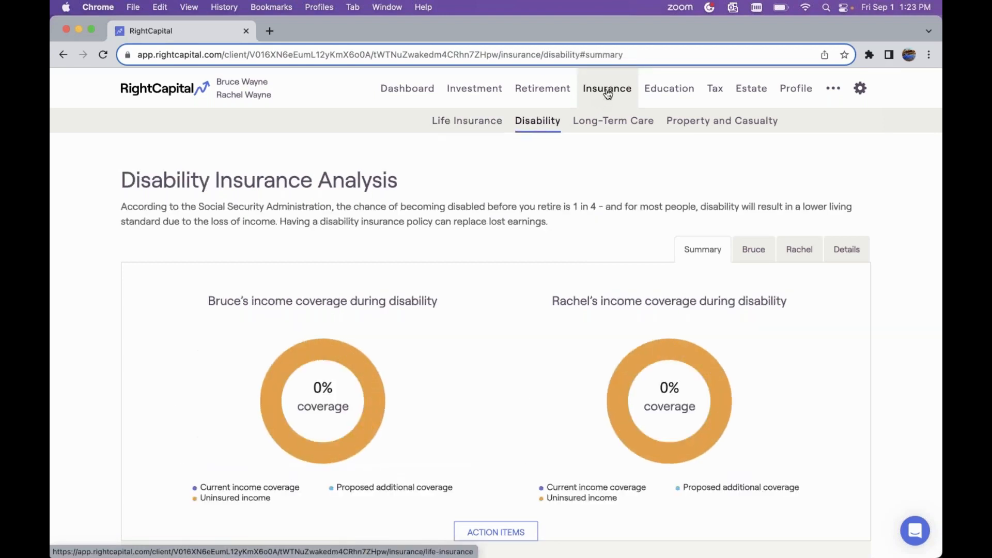
scroll(511, 191, down, 2)
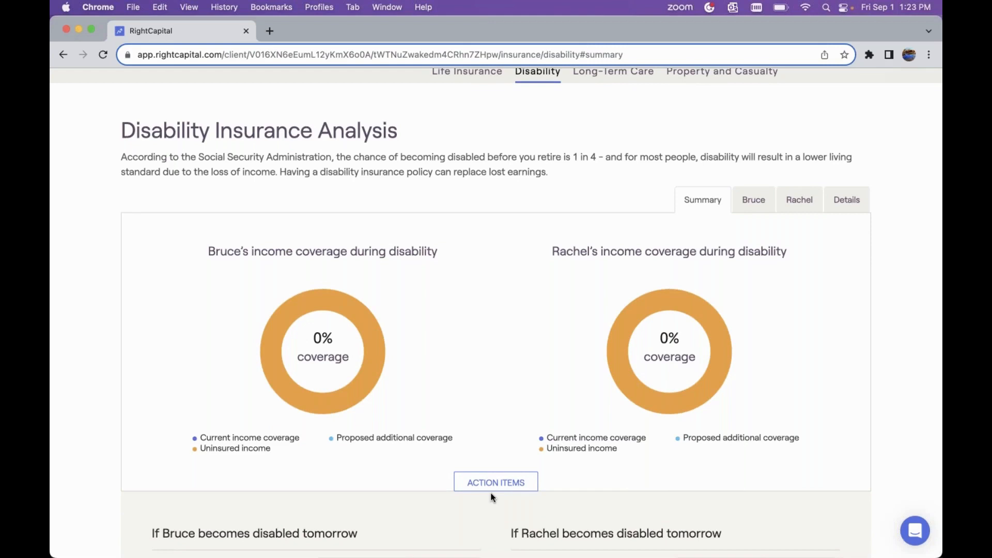
scroll(492, 497, down, 3)
scroll(491, 498, down, 2)
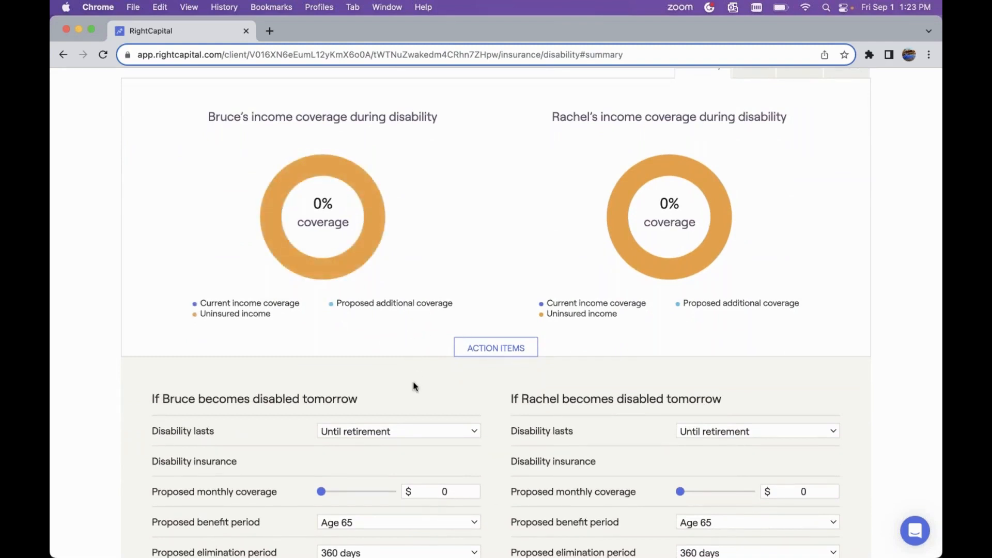
scroll(413, 383, down, 2)
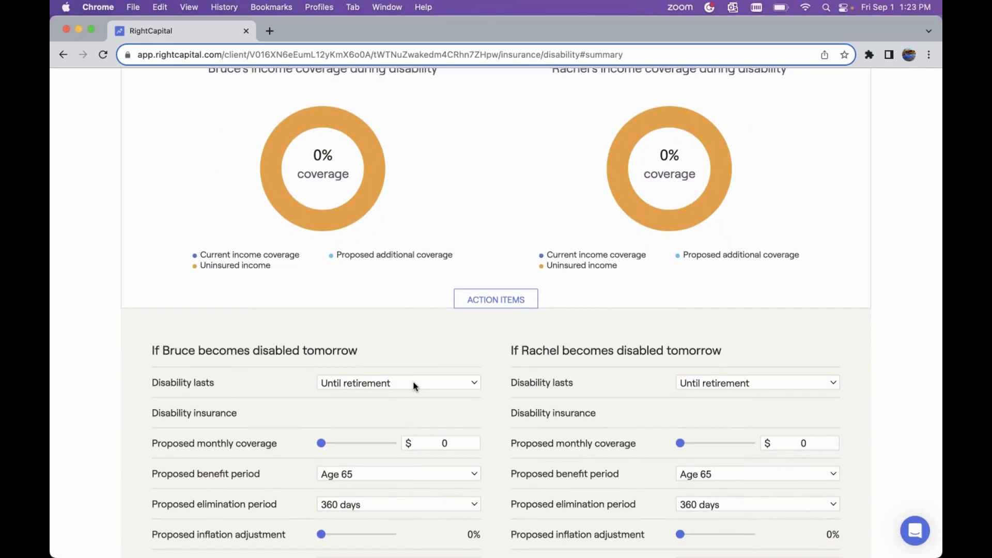
scroll(482, 385, down, 1)
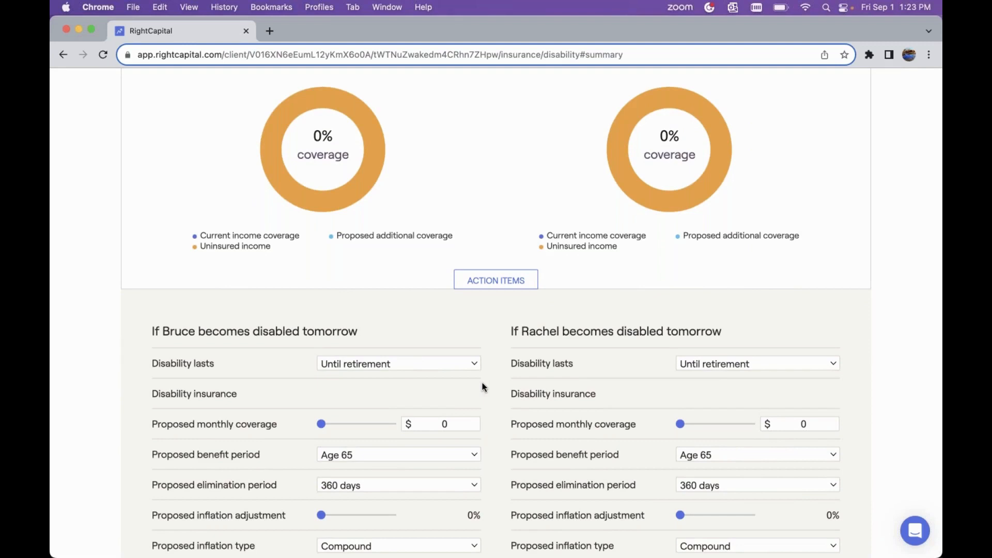
scroll(482, 385, up, 3)
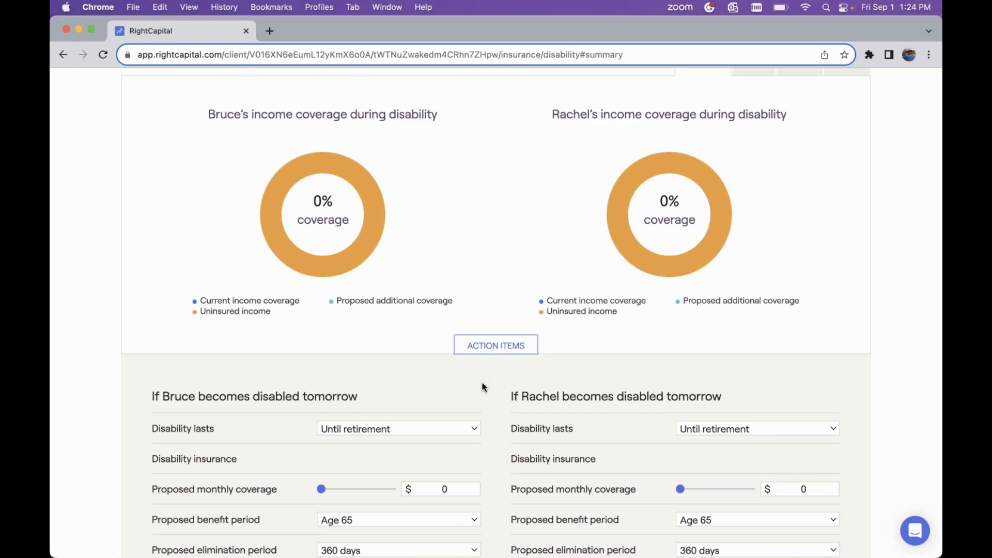
scroll(482, 383, down, 3)
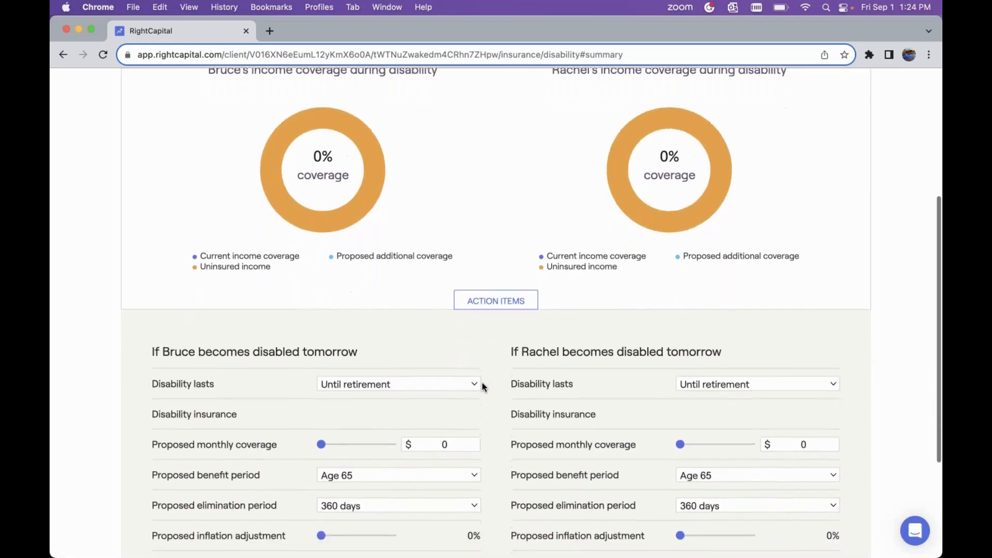
scroll(483, 386, down, 3)
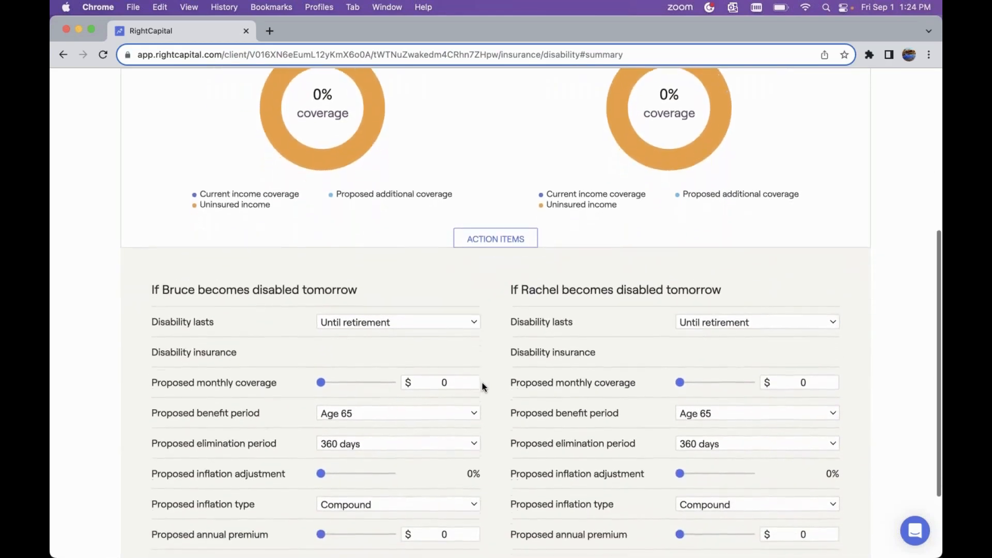
scroll(482, 386, down, 1)
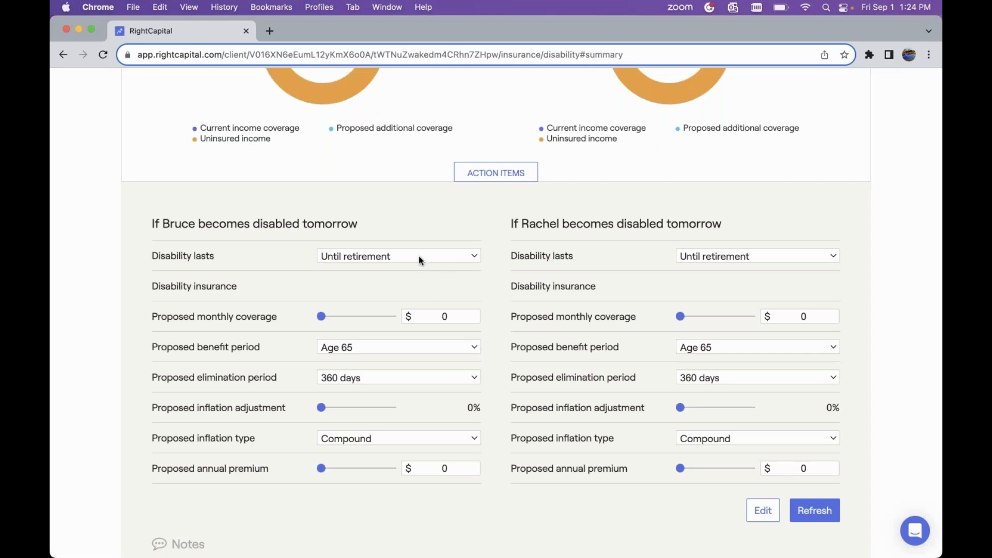
Step: Examine the available options for how long the primary client's disability lasts
click(384, 257)
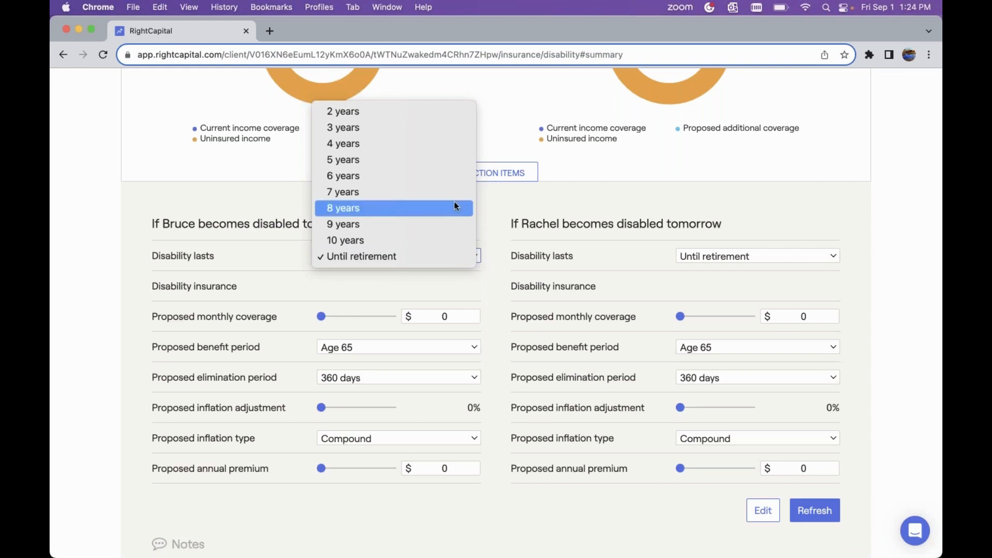
click(404, 159)
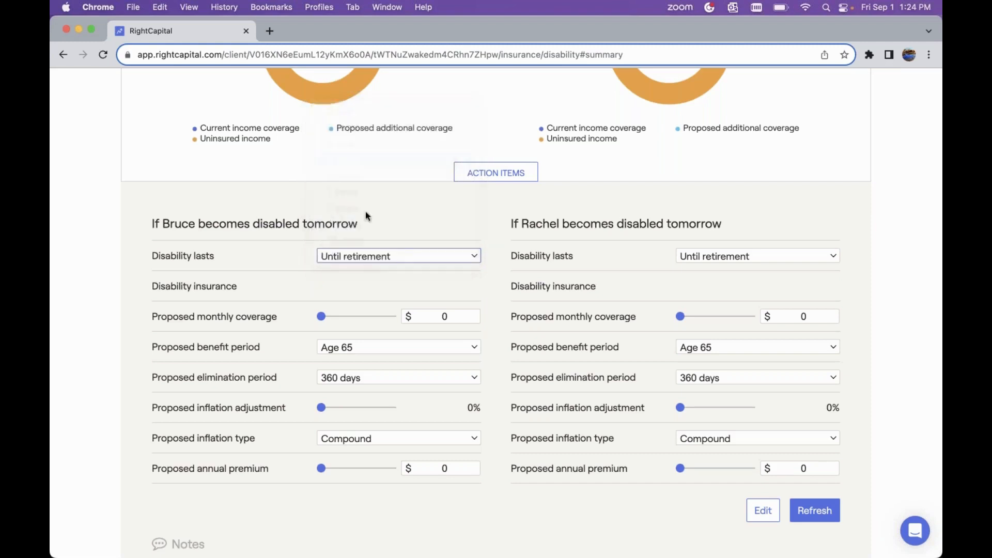
click(413, 259)
click(382, 353)
scroll(492, 327, down, 1)
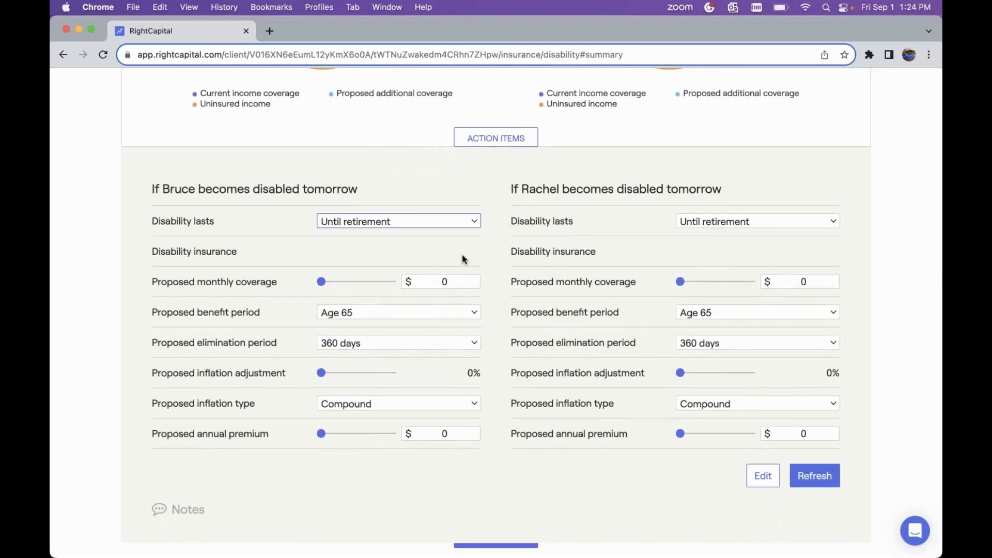
scroll(360, 264, down, 1)
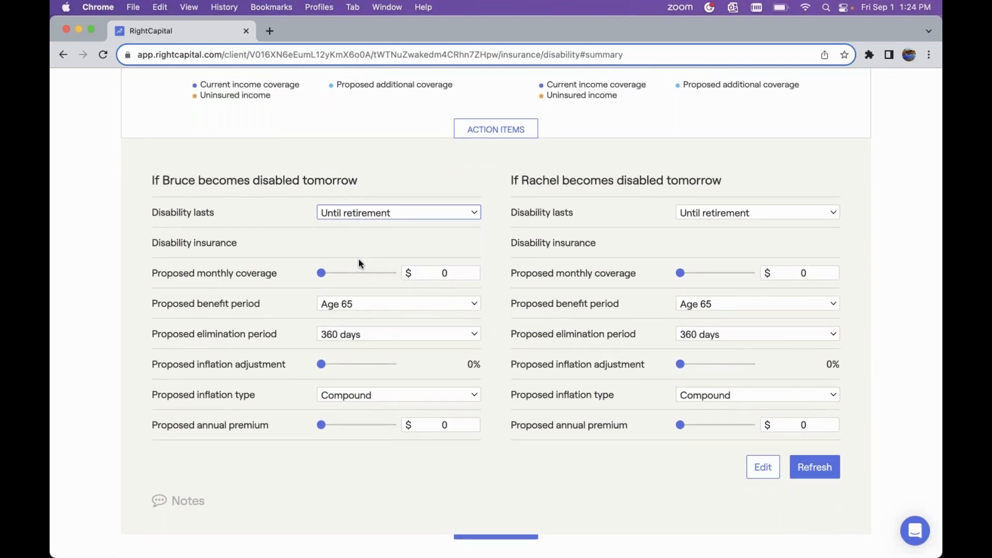
Step: Set the primary client's proposed monthly disability coverage to $10,000
scroll(421, 274, up, 2)
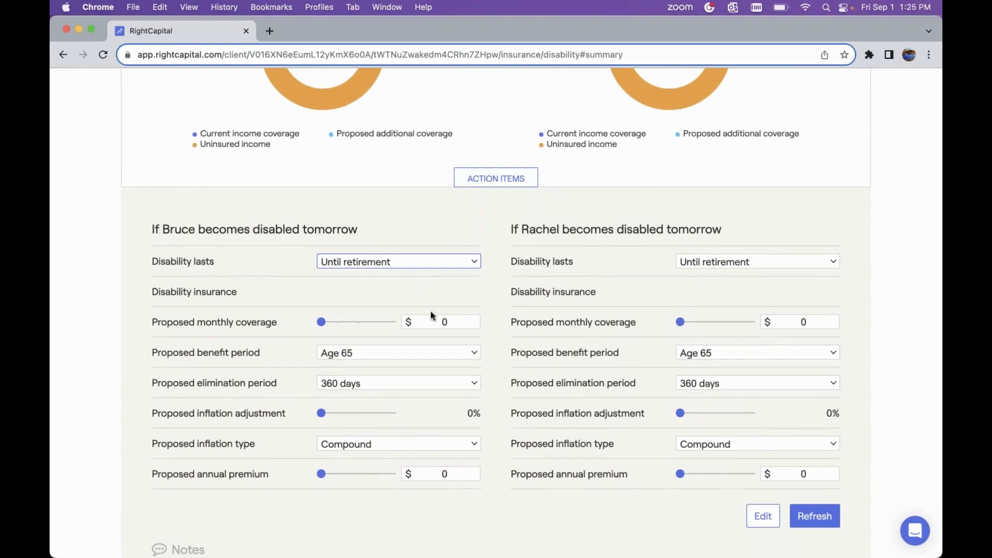
click(449, 320)
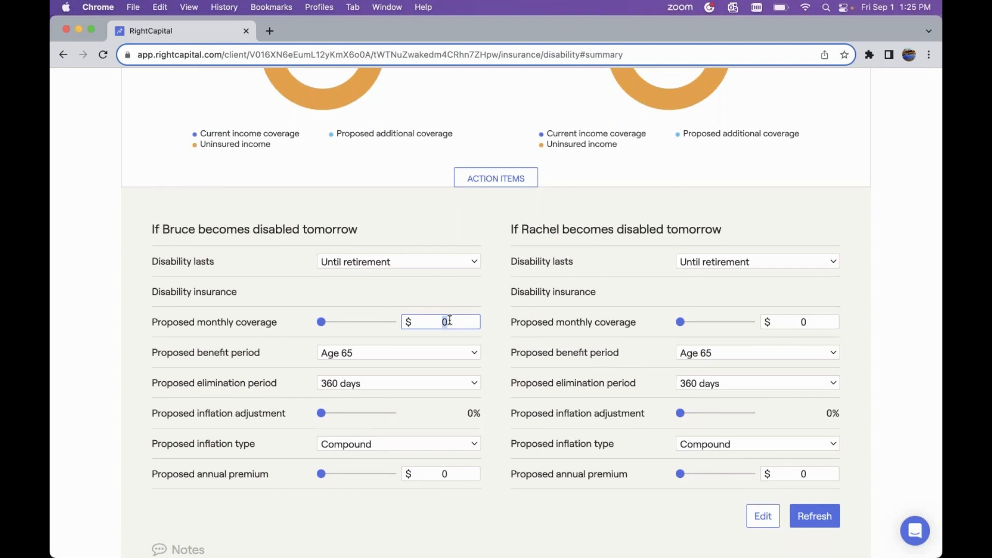
text(10,000)
scroll(412, 350, down, 1)
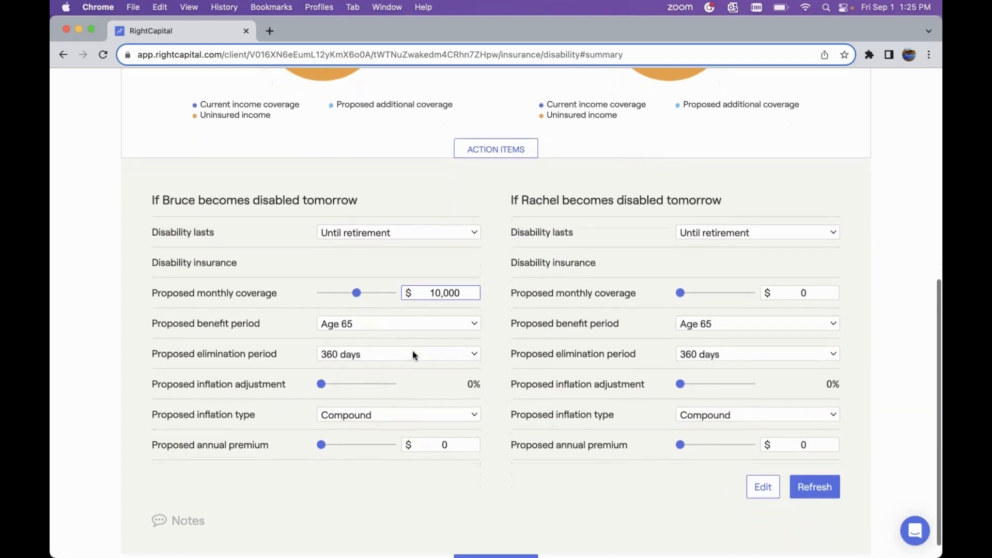
Step: Choose Age 65 as the primary client's proposed benefit period and 30 days as the proposed elimination period
click(336, 324)
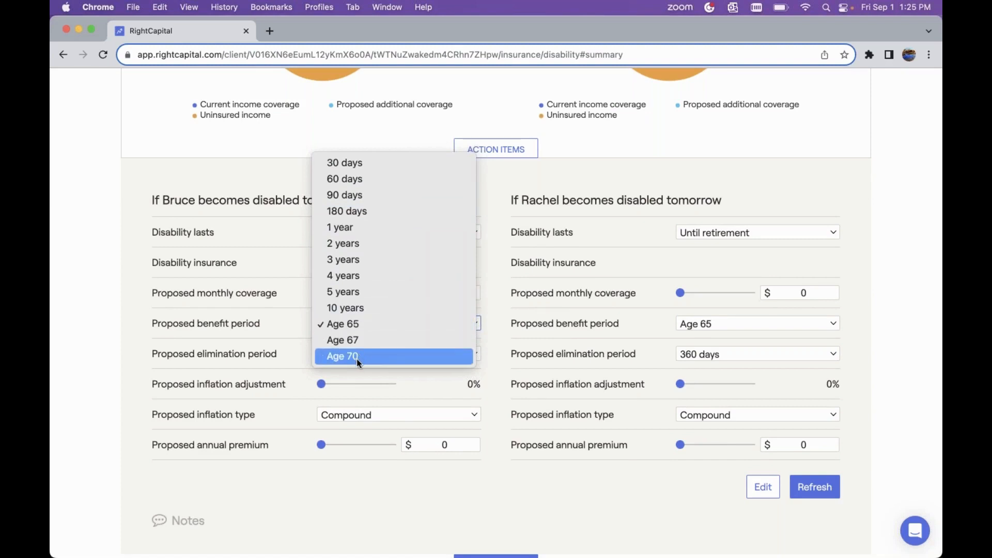
click(374, 322)
scroll(366, 345, down, 1)
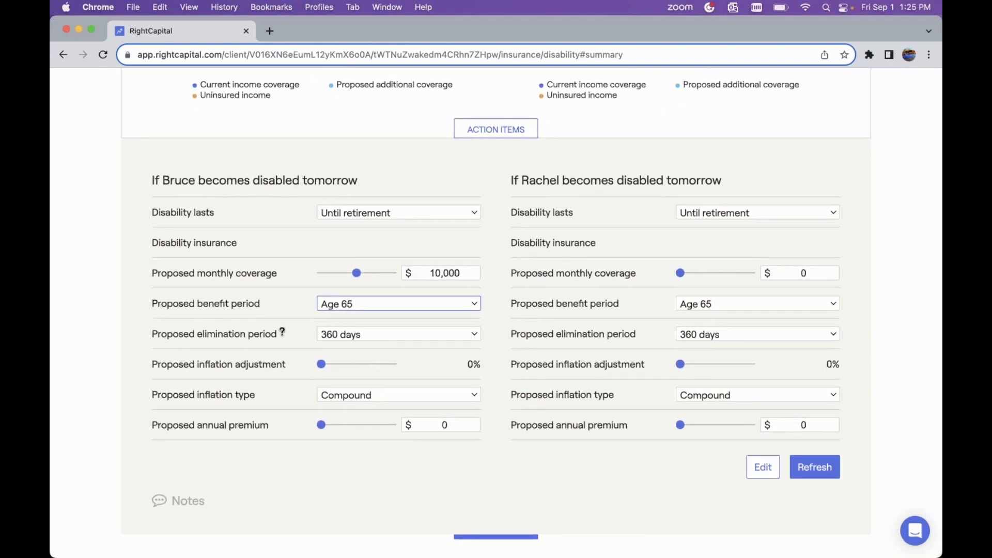
click(333, 333)
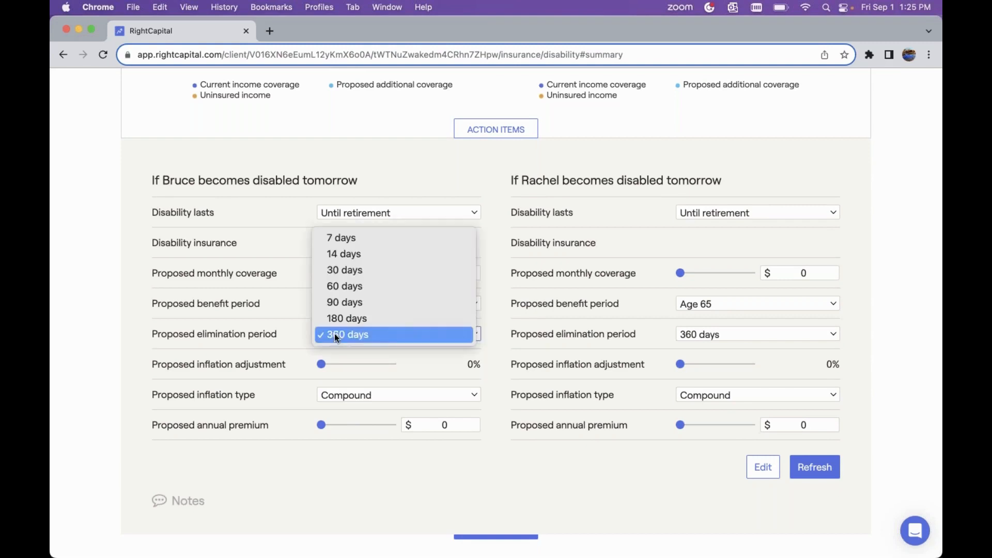
click(361, 274)
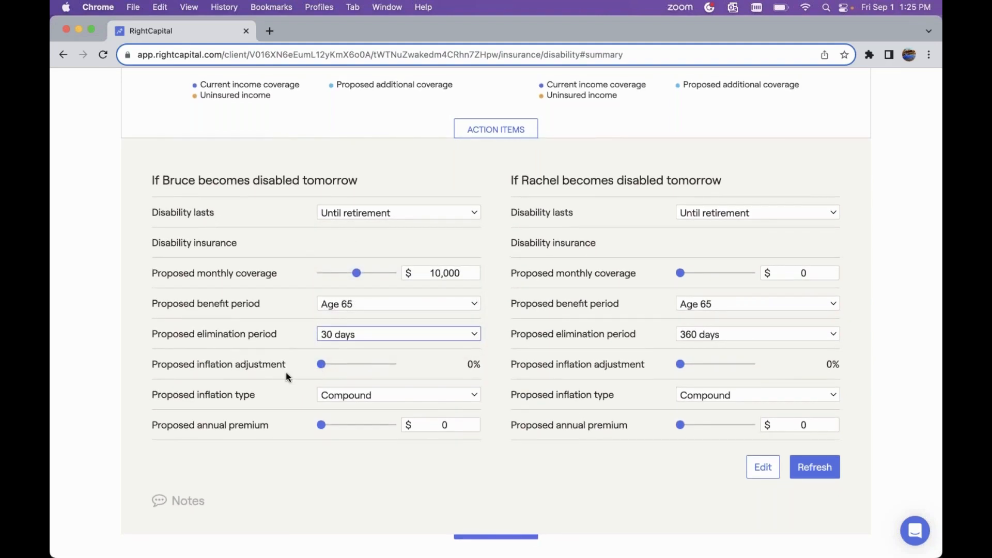
Step: Set the primary client's proposed inflation adjustment to 1% and the proposed inflation type to Simple
click(324, 365)
drag(326, 367, 334, 367)
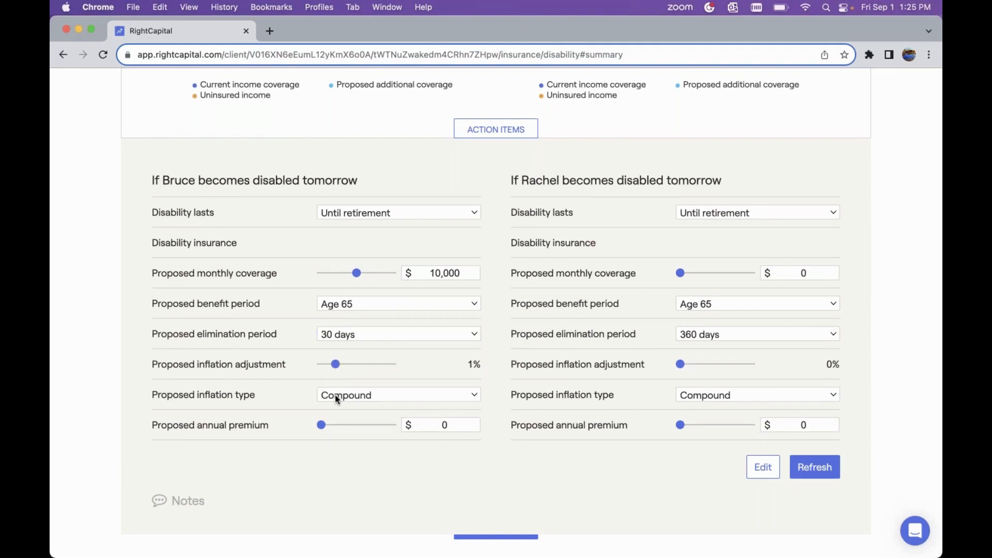
click(335, 395)
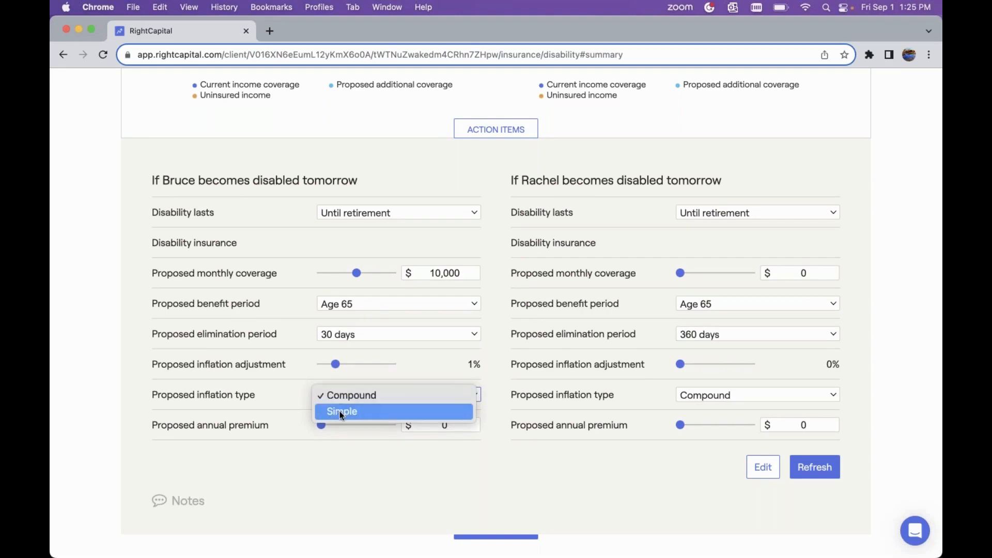
click(339, 411)
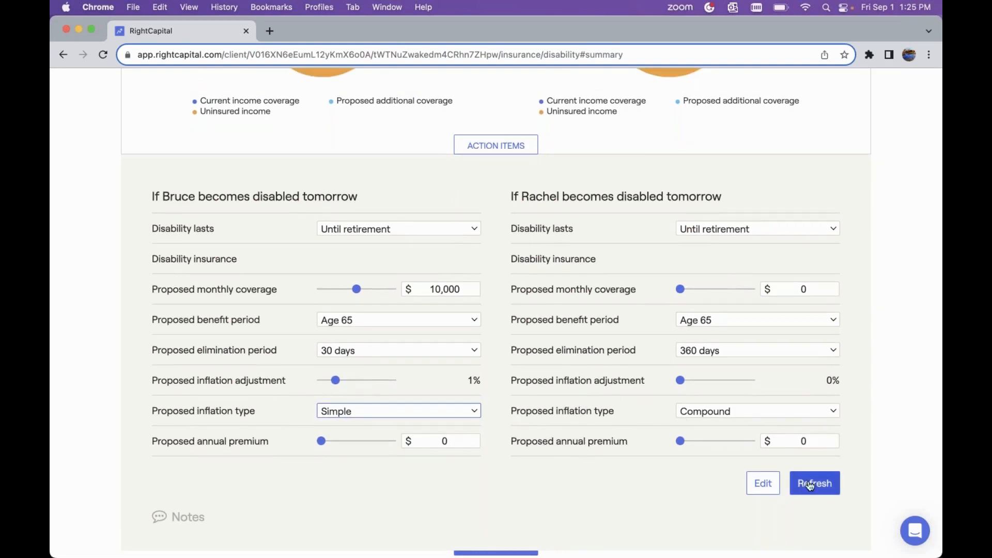
Step: Refresh the disability analysis and examine the primary client's income coverage chart with the proposed policy
click(812, 483)
scroll(491, 213, up, 4)
scroll(491, 213, down, 1)
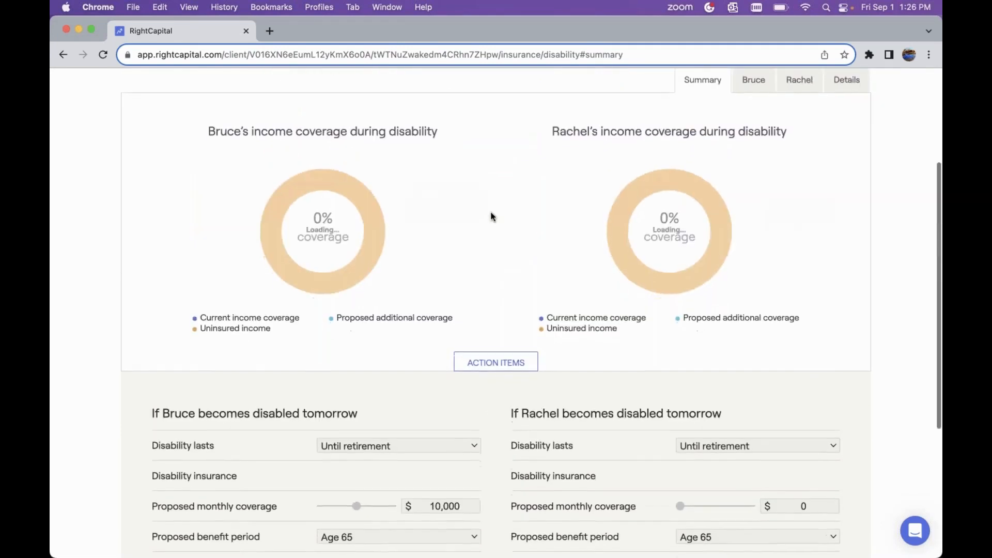
scroll(490, 216, down, 2)
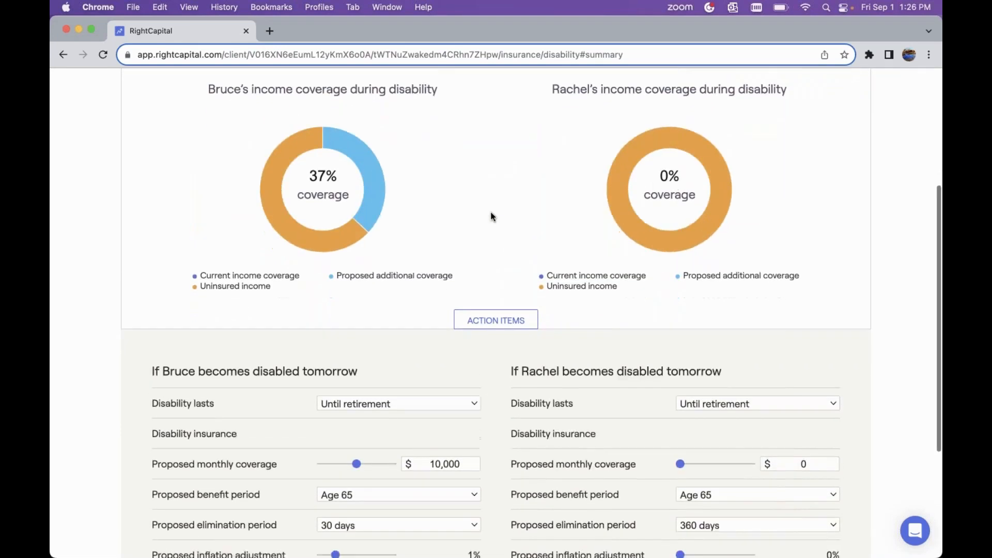
scroll(380, 231, up, 2)
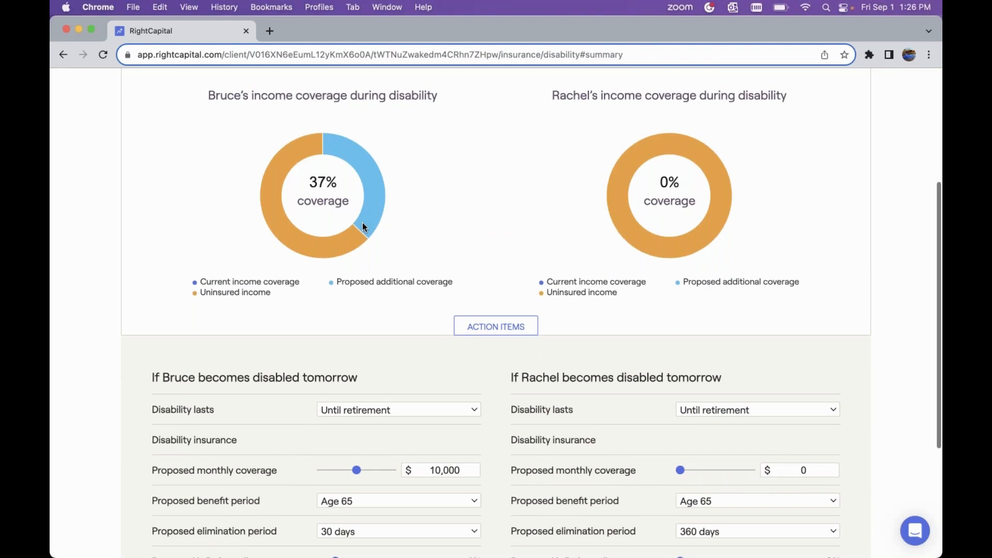
scroll(363, 227, up, 4)
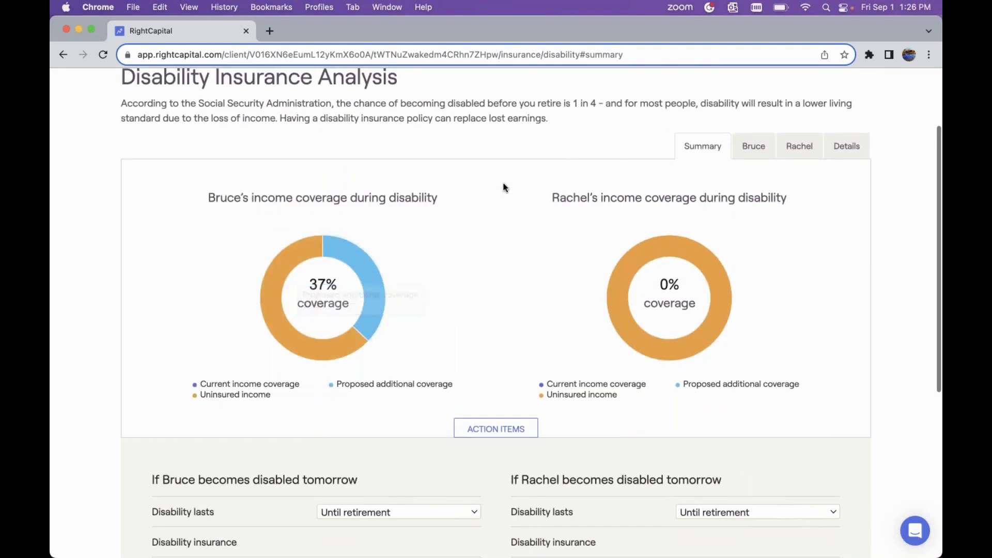
Step: Set the spouse's proposed monthly disability coverage to $12,000 with Age 65 as the proposed benefit period
scroll(505, 187, down, 4)
scroll(505, 188, down, 5)
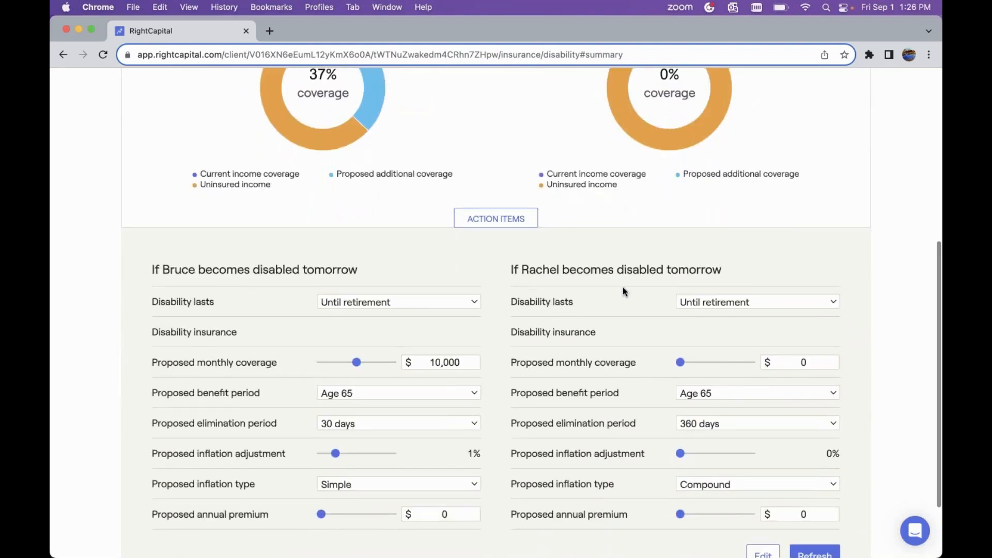
scroll(621, 287, down, 3)
click(789, 297)
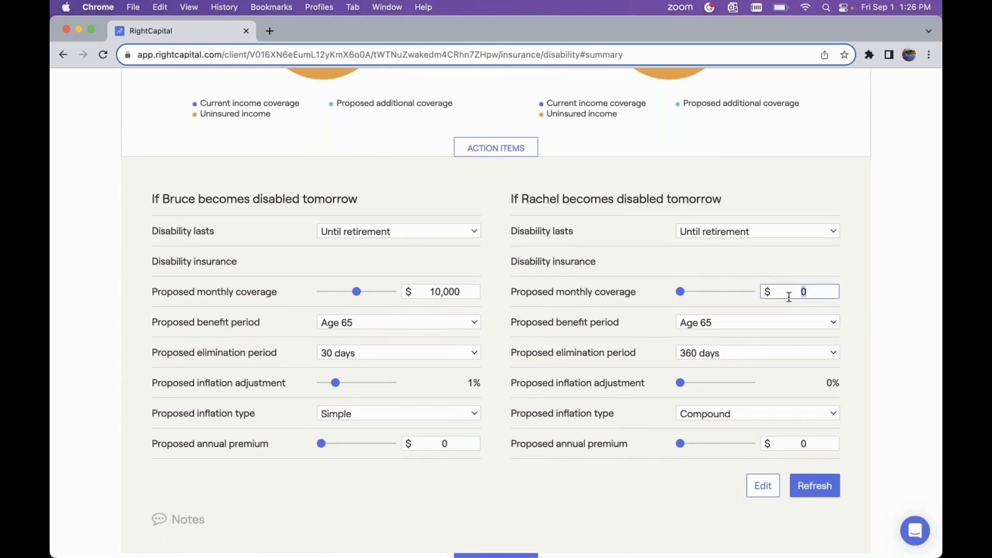
text(120000)
key(BackSpace)
click(718, 320)
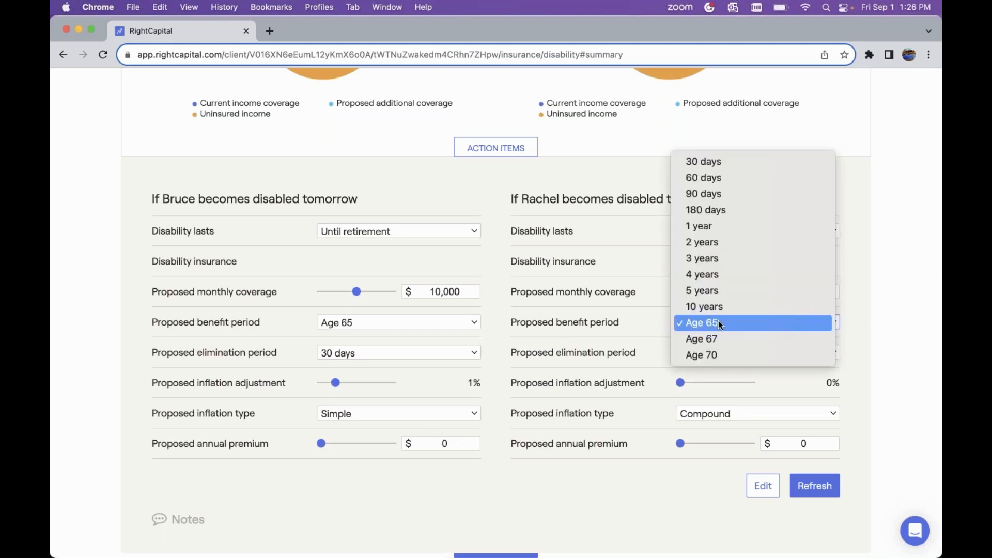
click(679, 324)
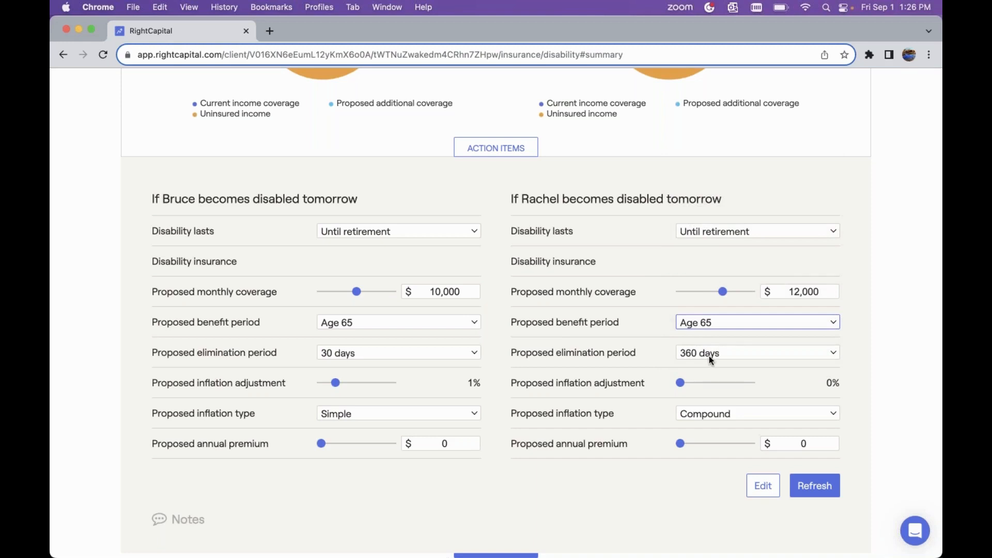
Step: Refresh the disability analysis and compare both spouses' income coverage with the share supplied by the spouse's proposed policy
click(812, 483)
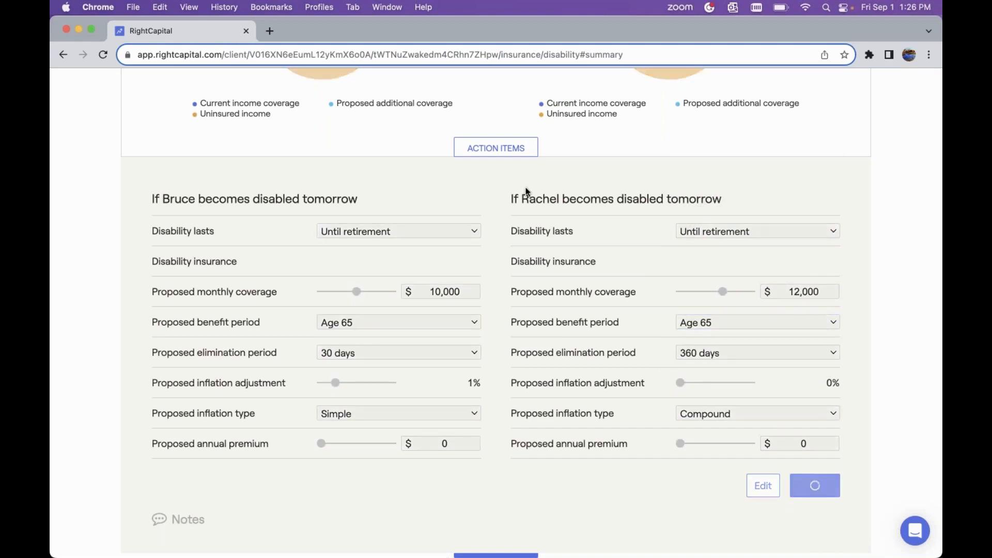
scroll(525, 187, up, 4)
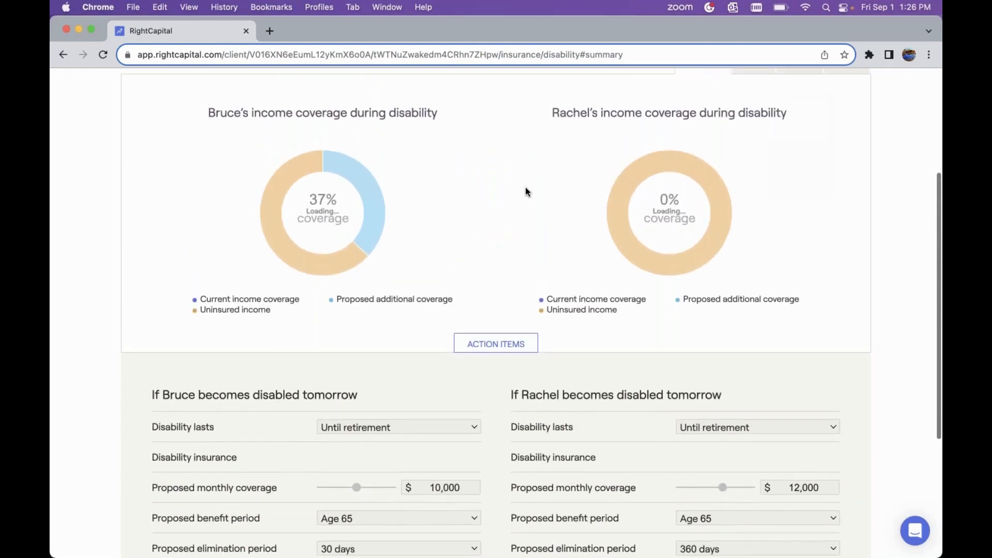
scroll(546, 279, up, 3)
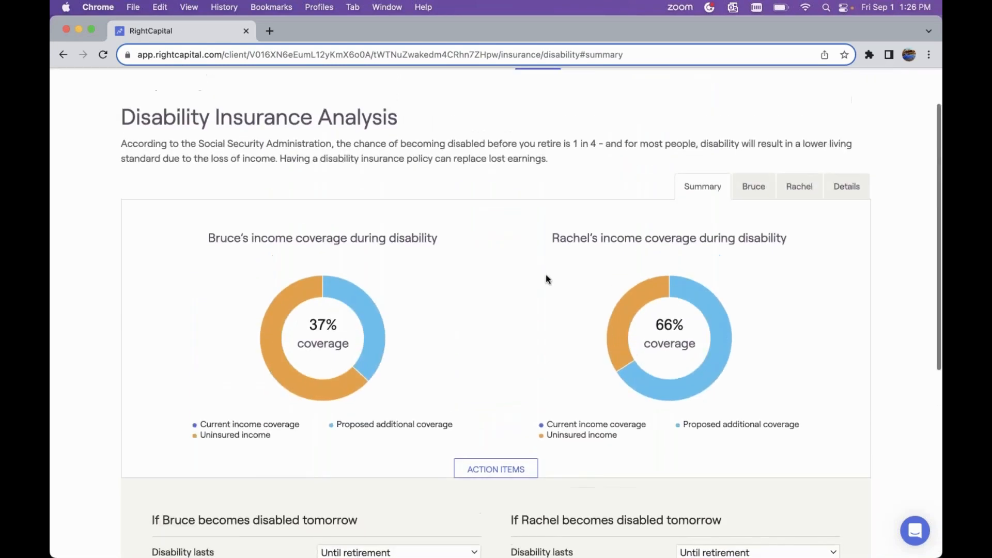
scroll(548, 279, down, 4)
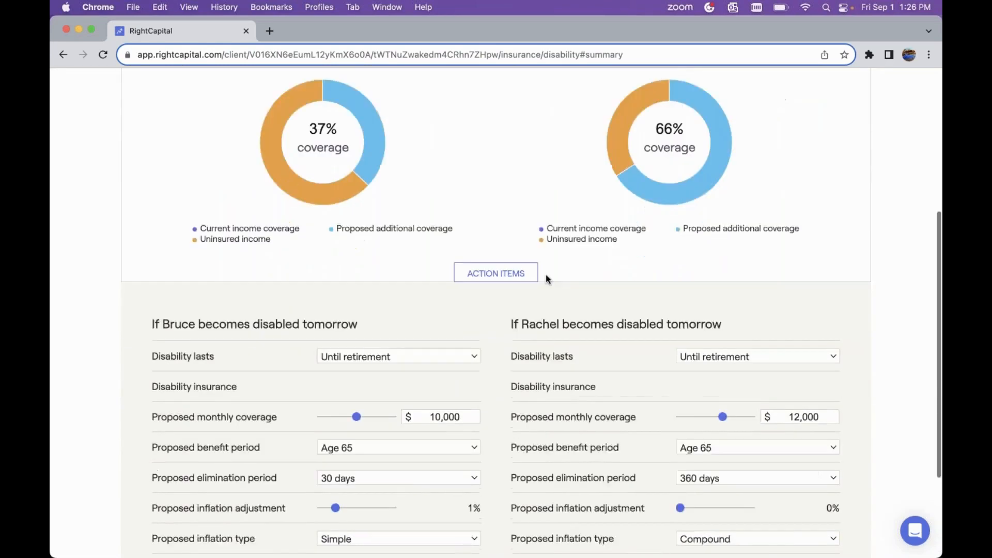
scroll(546, 274, down, 2)
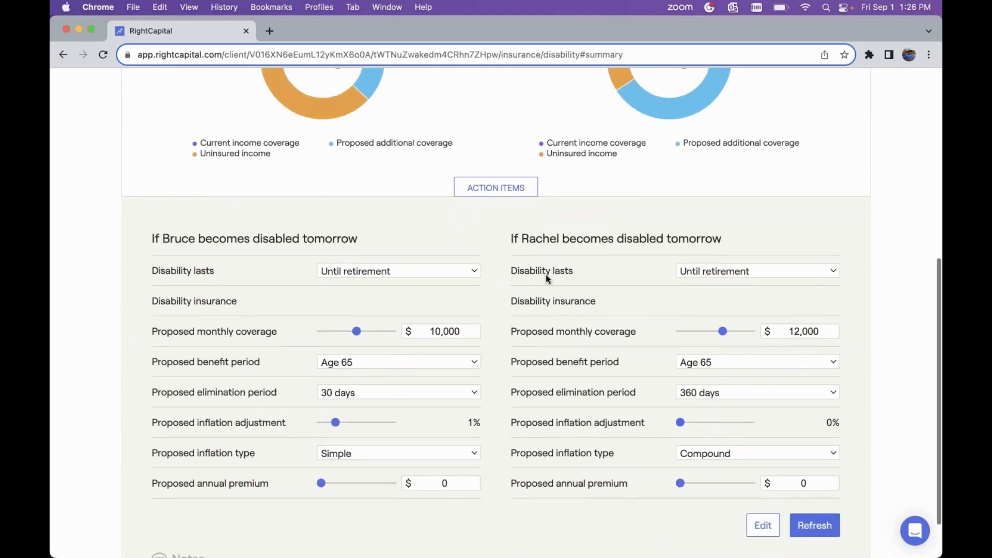
scroll(546, 278, up, 3)
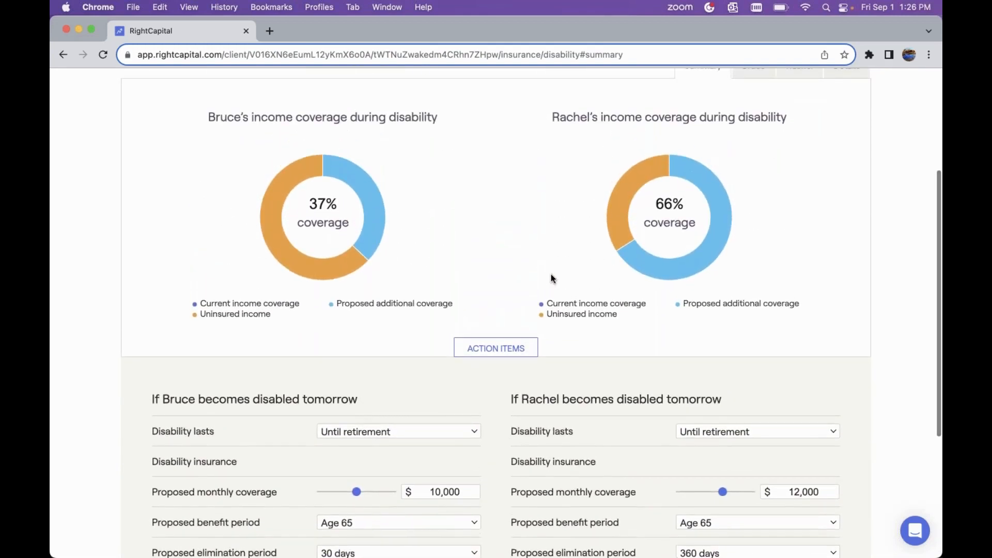
mouse_move(674, 266)
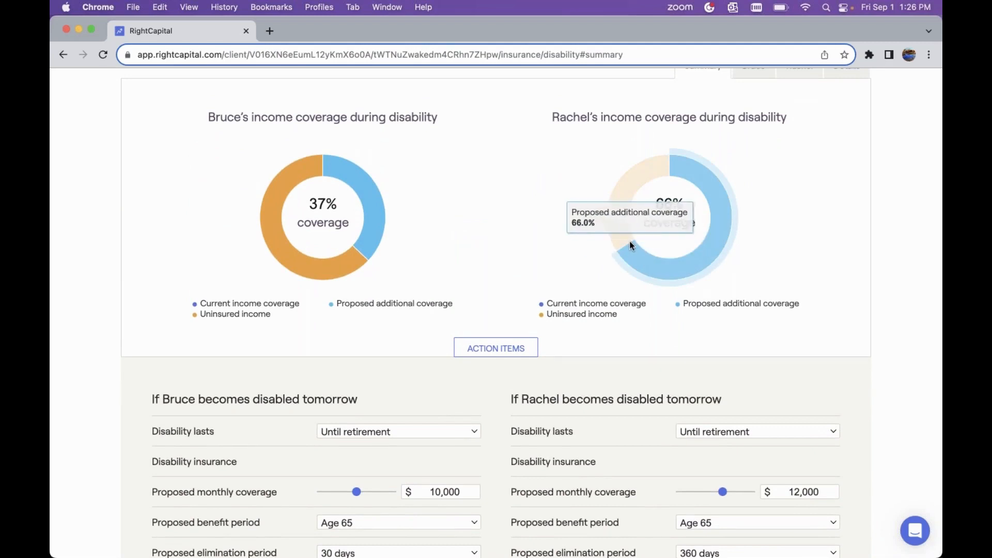
scroll(713, 166, up, 2)
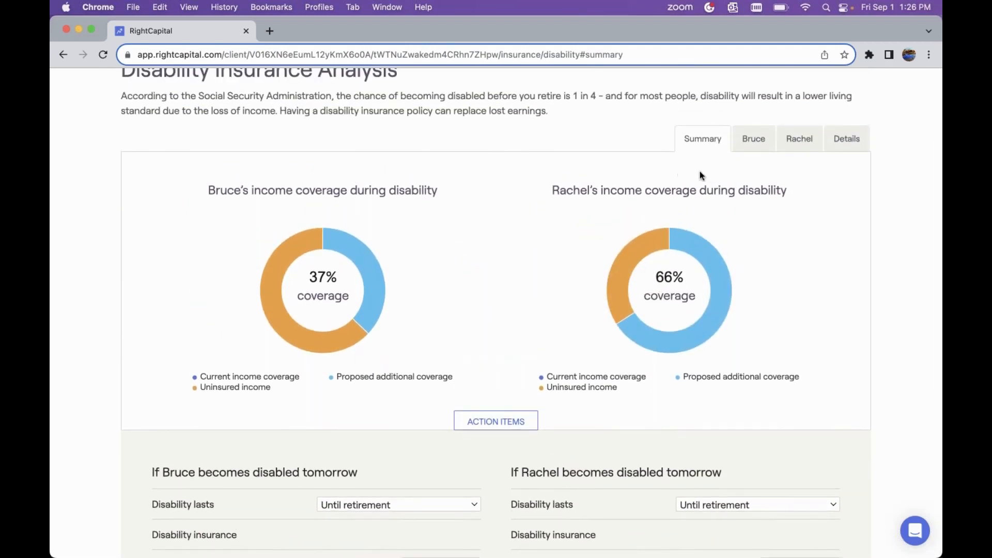
Step: Open the primary client's disability income coverage chart and examine the insured and uninsured income by age
click(754, 142)
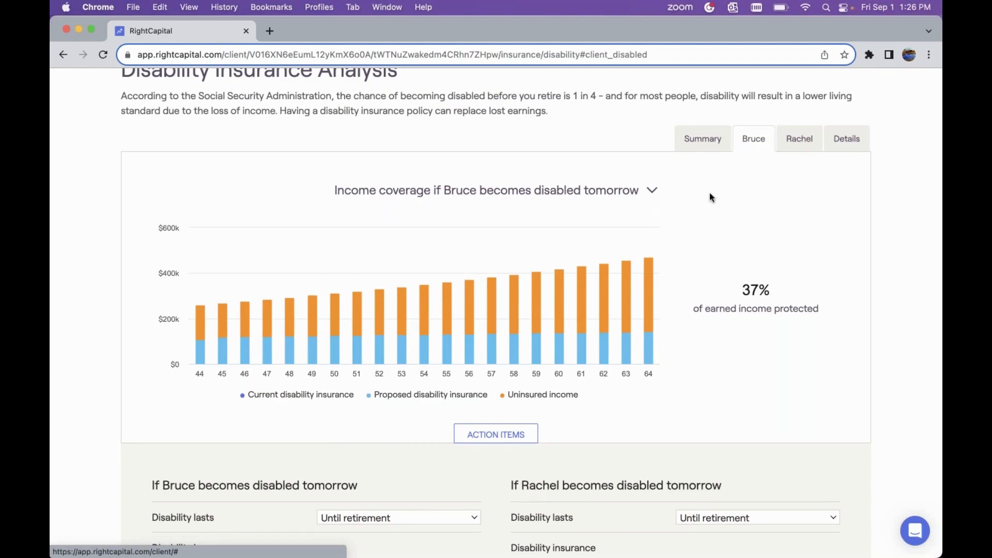
scroll(709, 195, down, 3)
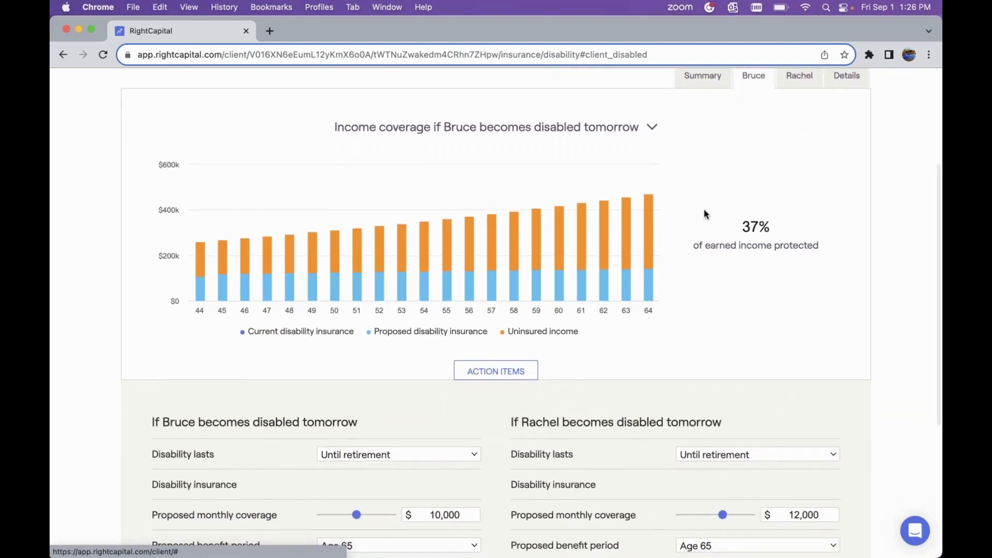
mouse_move(649, 233)
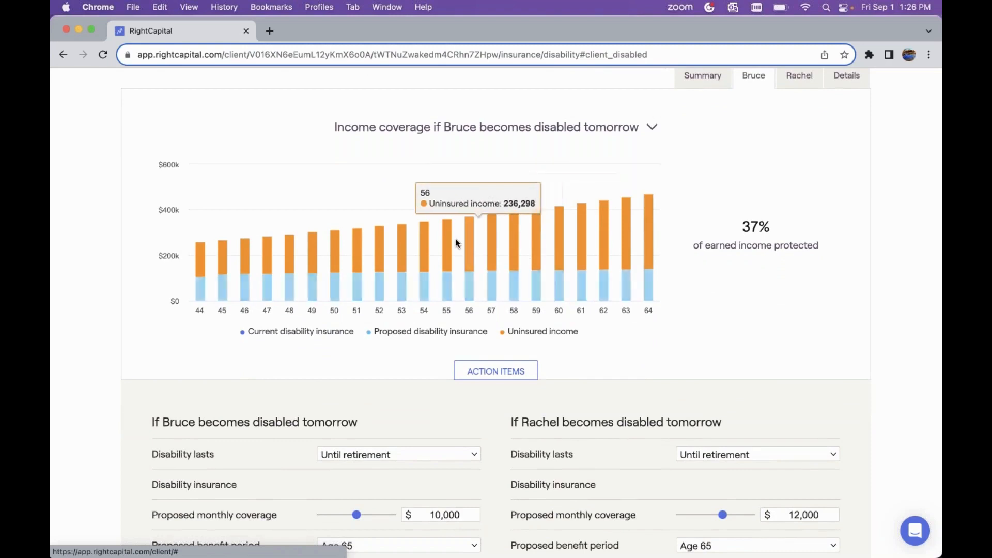
mouse_move(199, 306)
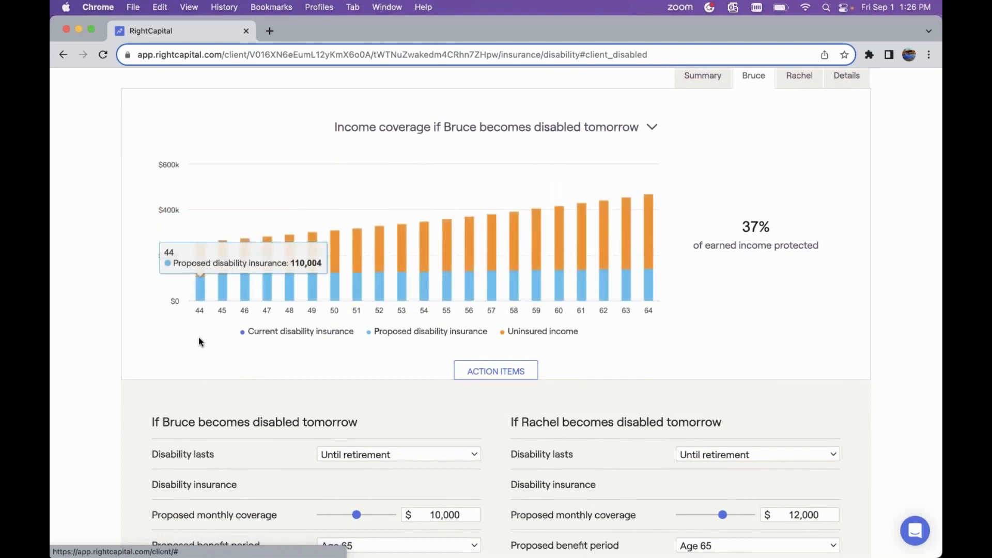
Step: Set the primary client's proposed monthly disability coverage to $20,000 and refresh the income coverage chart
scroll(198, 336, down, 5)
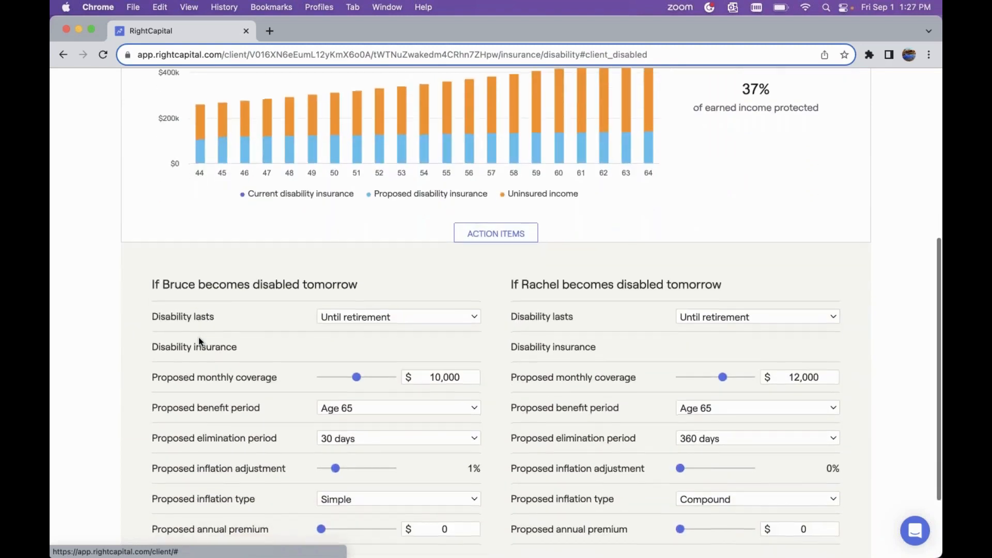
scroll(199, 337, down, 2)
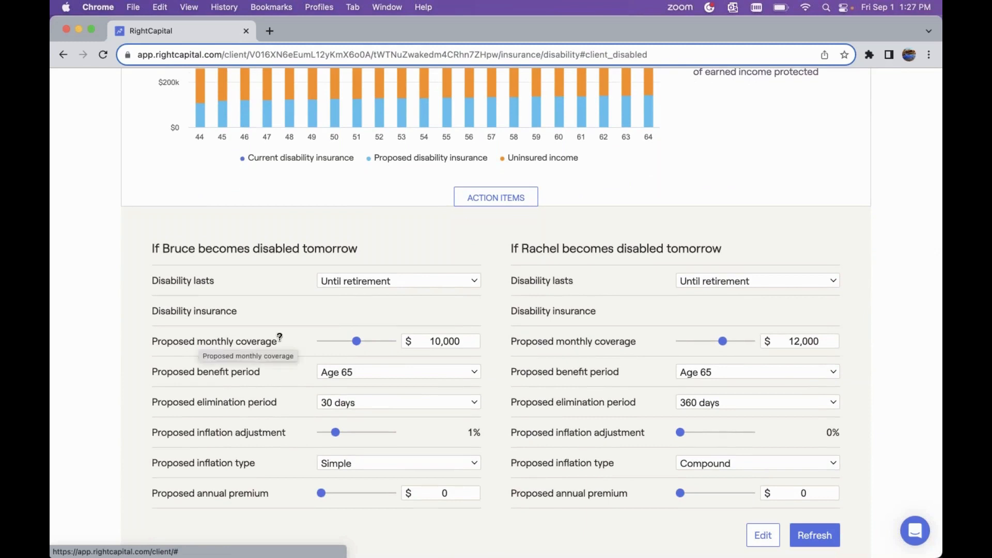
click(436, 339)
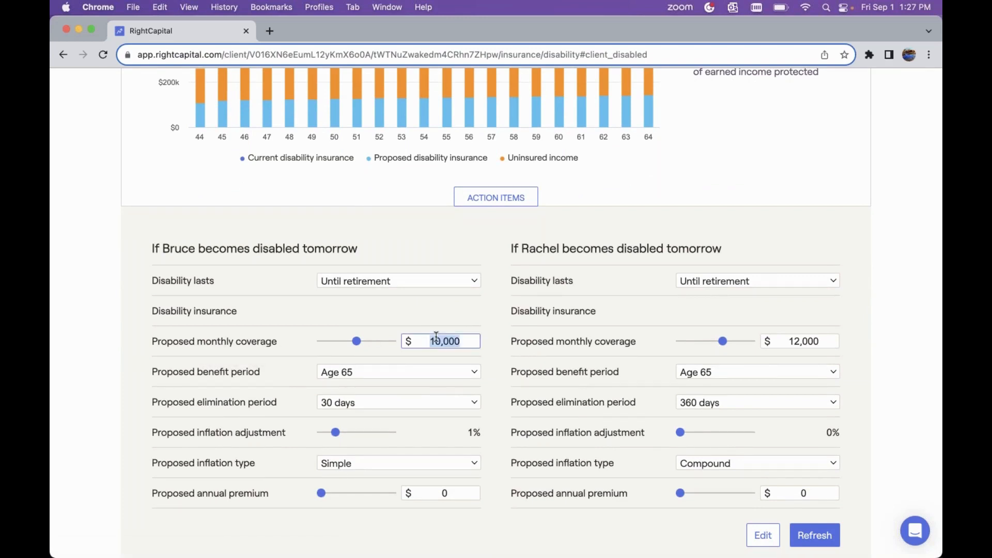
text(20000)
scroll(749, 462, down, 2)
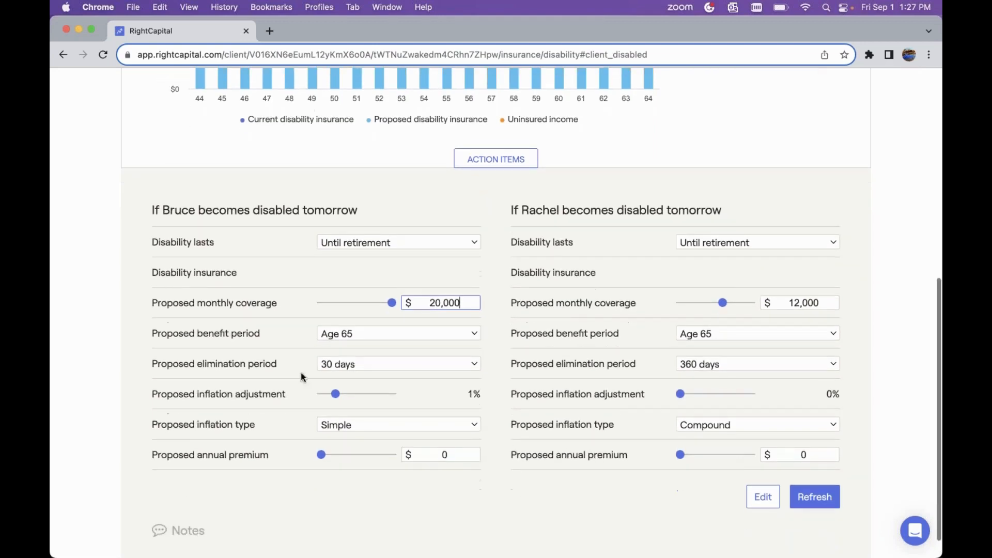
click(814, 496)
scroll(551, 284, up, 4)
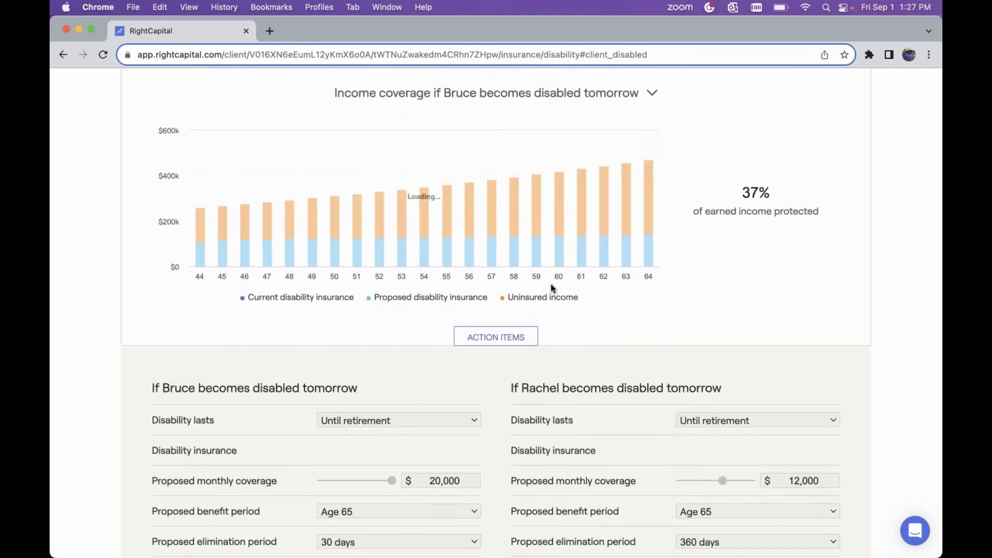
scroll(551, 283, down, 1)
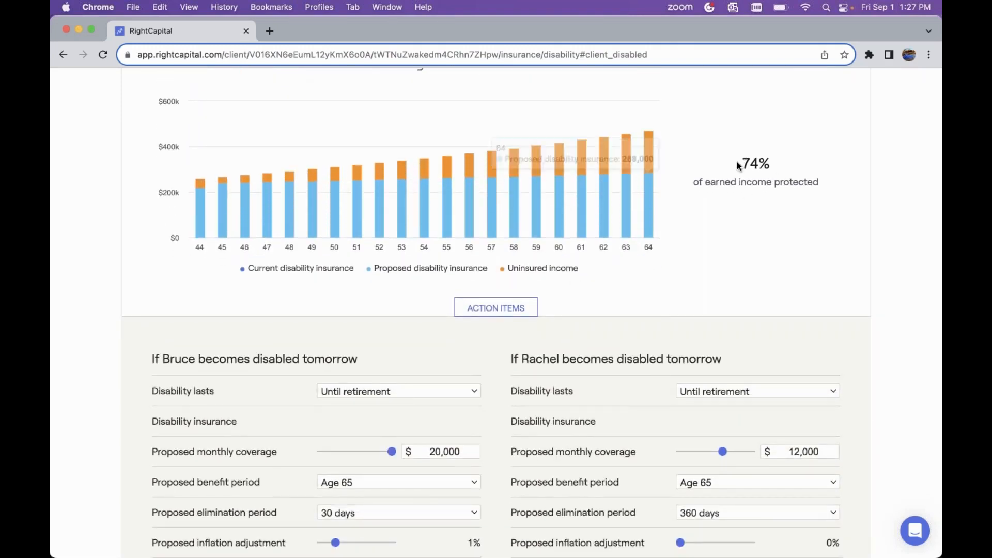
Step: Set the primary client's proposed elimination period to 360 days and refresh the income coverage chart
scroll(736, 163, down, 4)
click(340, 412)
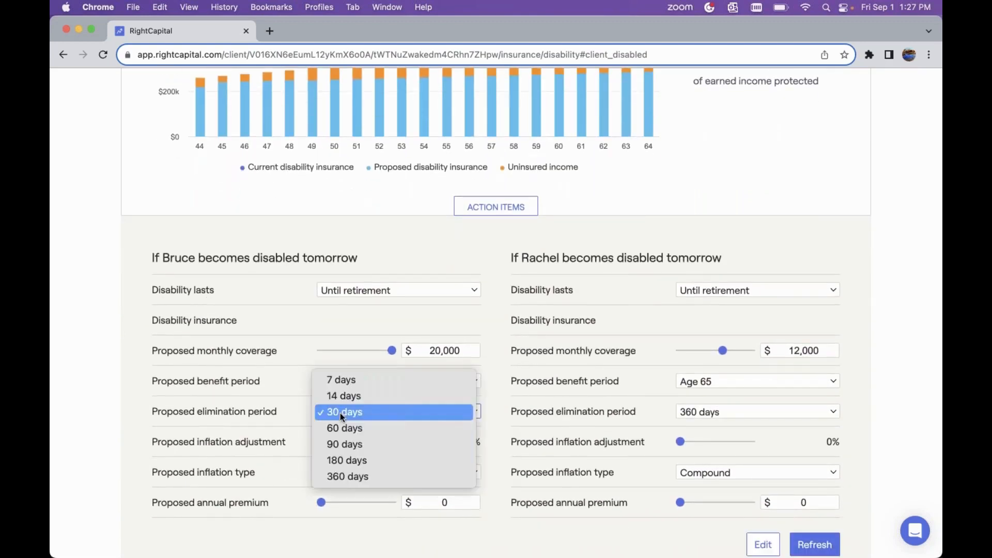
click(336, 435)
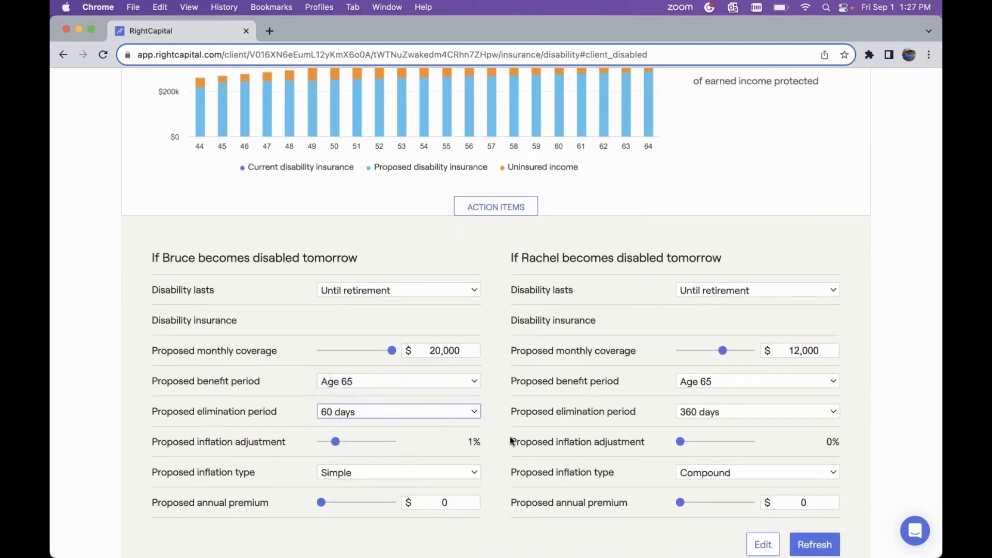
click(464, 414)
click(445, 460)
scroll(724, 491, down, 1)
click(815, 516)
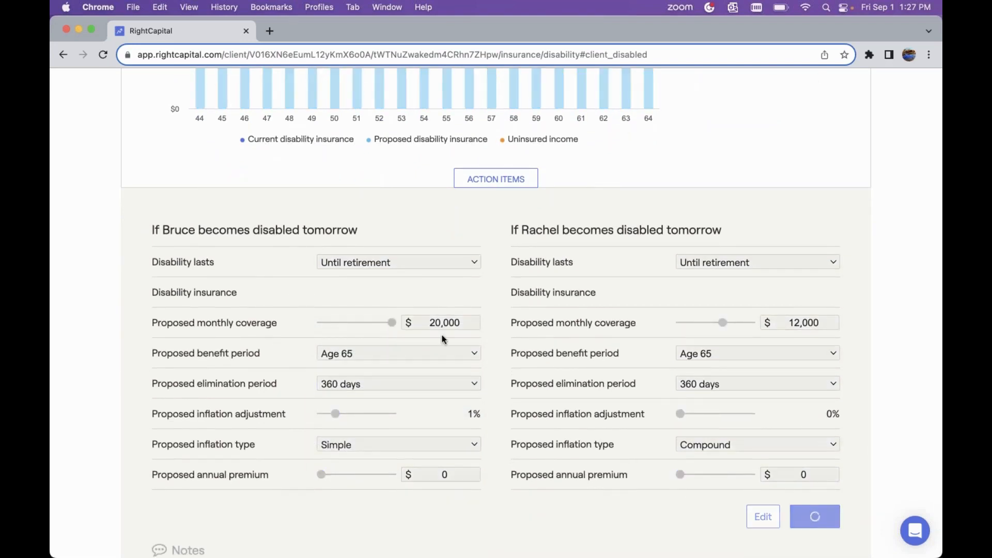
scroll(442, 339, up, 3)
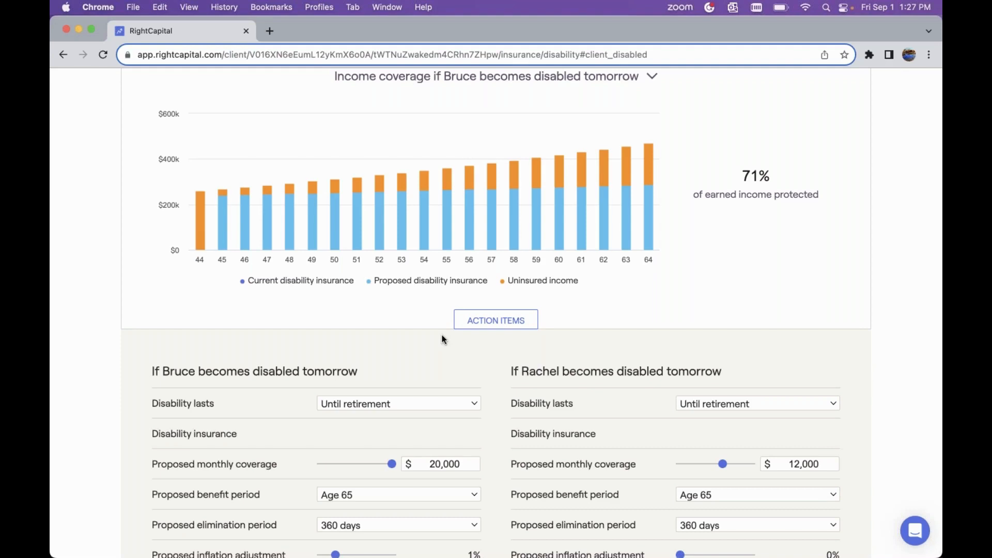
Step: Set the primary client's proposed monthly disability coverage to $25,000 and refresh the income coverage chart
scroll(442, 339, down, 5)
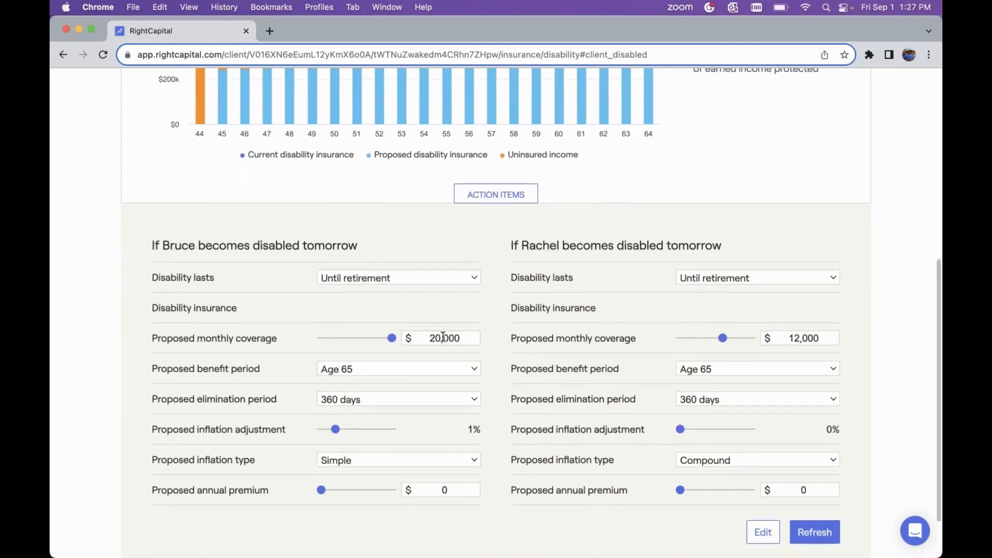
double_click(442, 337)
text(25000)
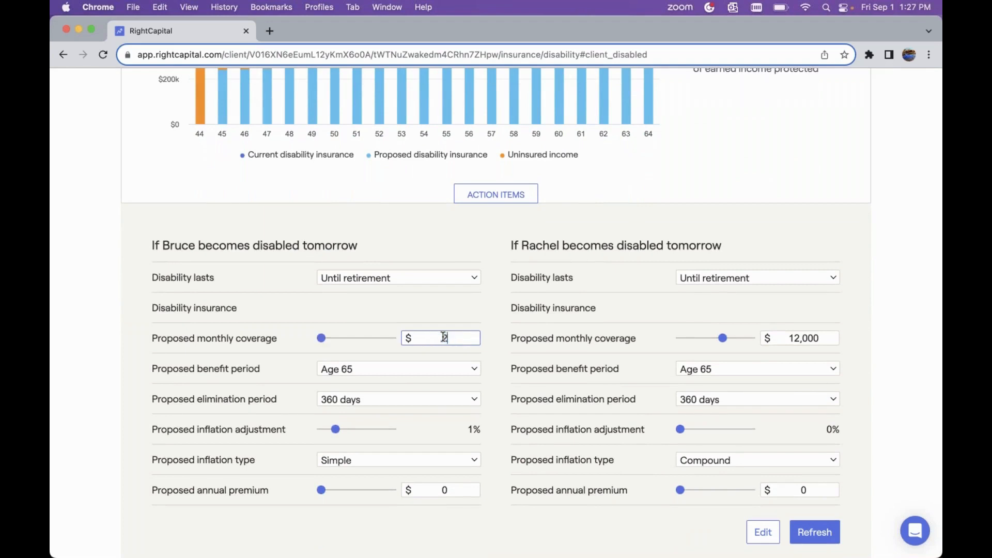
click(815, 532)
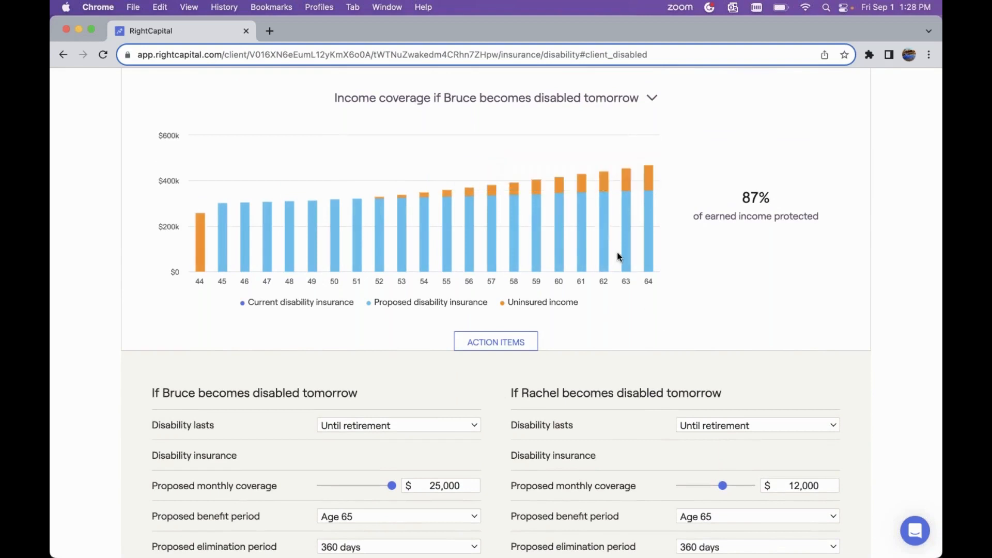
Step: Check the available benefit periods for the primary client's proposed disability coverage, keeping the existing choice
scroll(617, 253, down, 5)
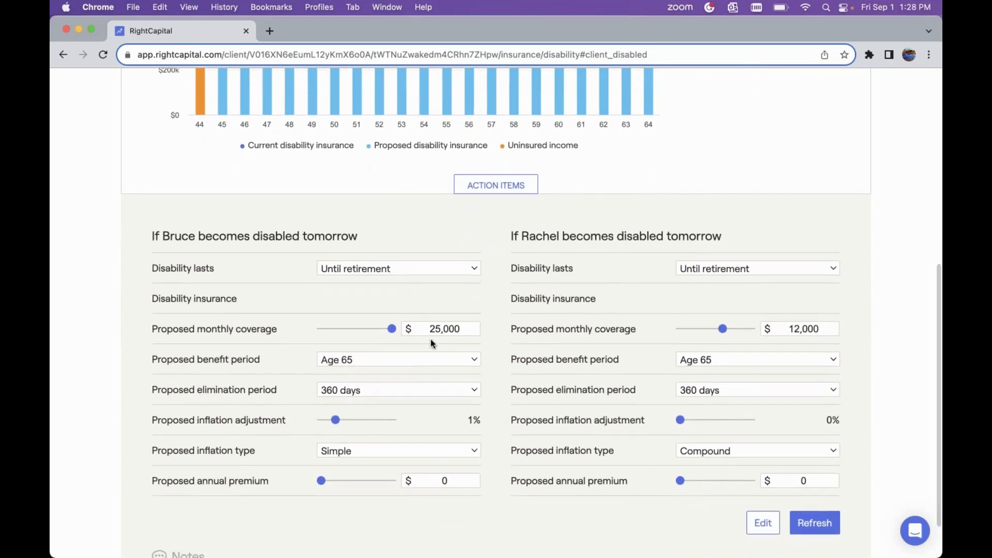
click(411, 360)
click(572, 323)
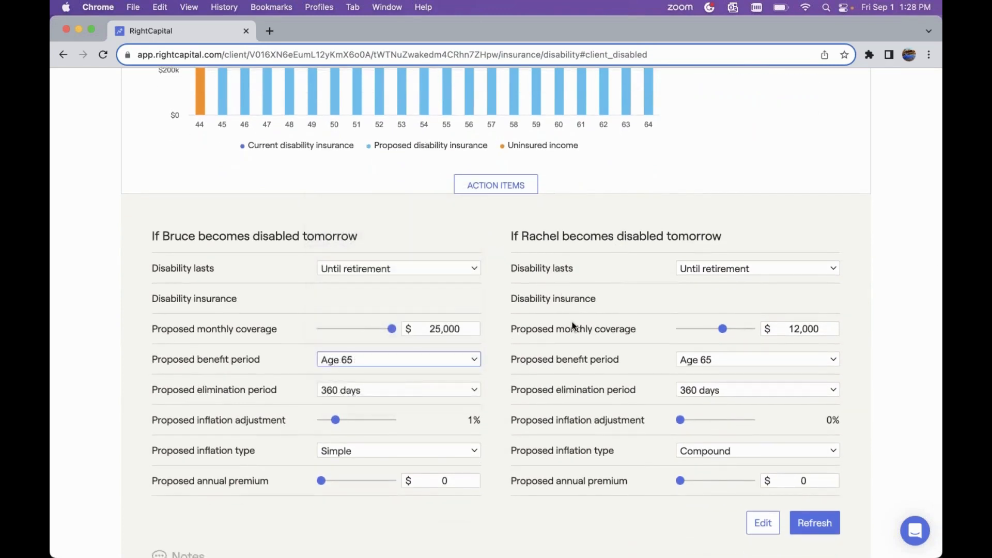
Step: Compare proposed and current invested assets if the primary client becomes disabled, and switch back to the income coverage chart
scroll(572, 325, up, 9)
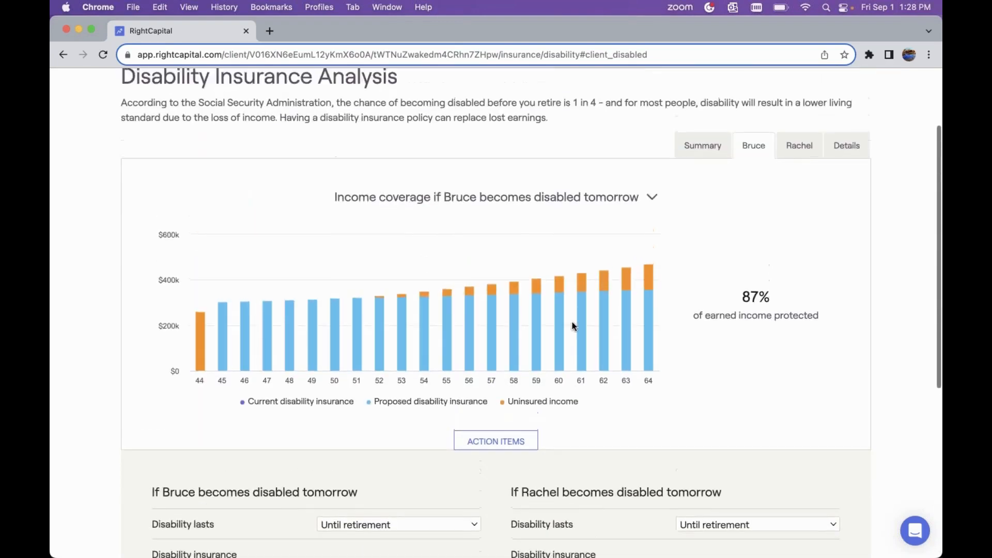
click(590, 226)
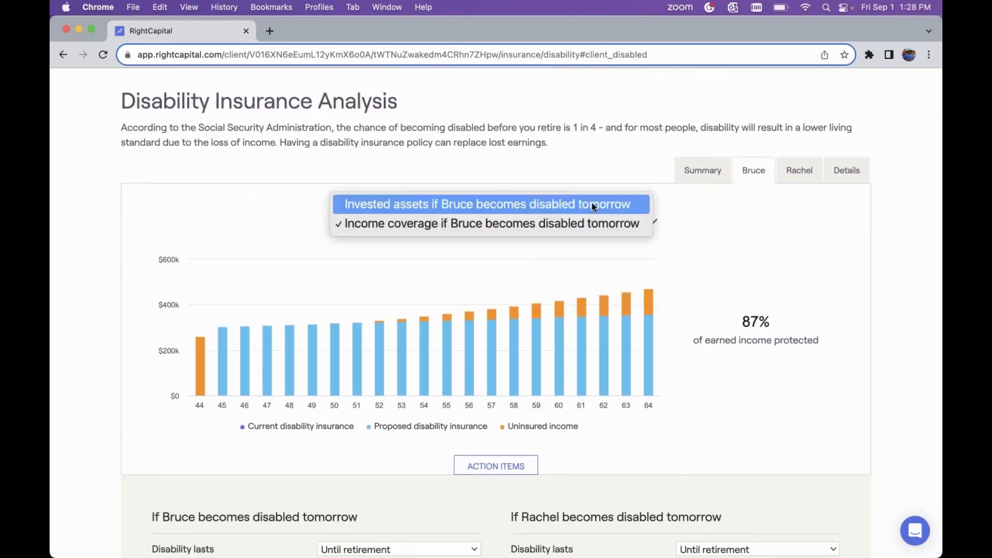
click(591, 203)
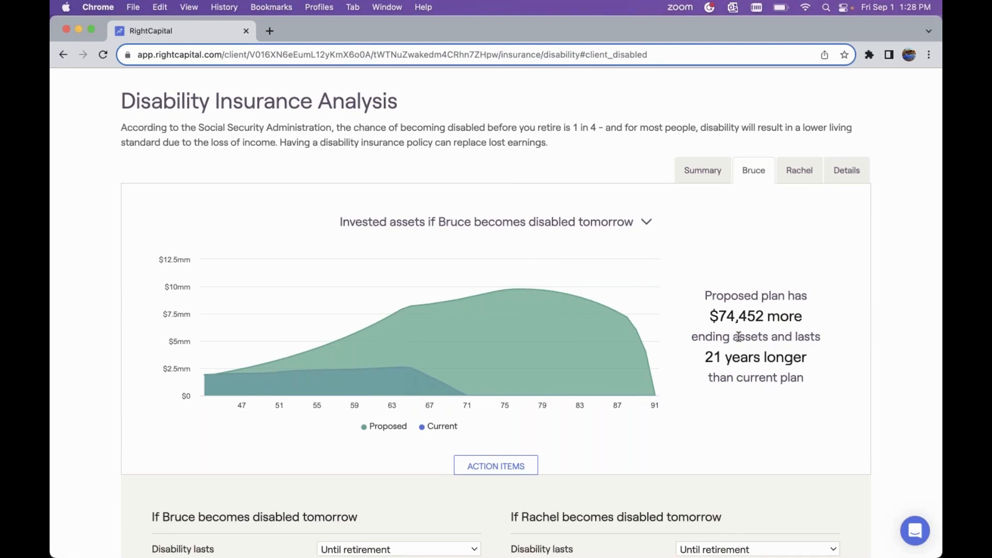
scroll(496, 400, down, 5)
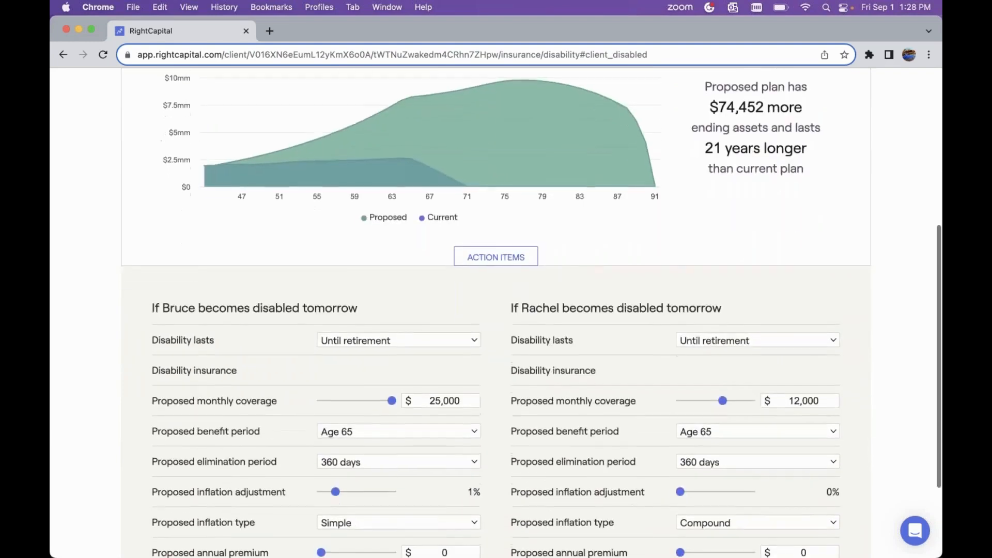
scroll(519, 395, down, 2)
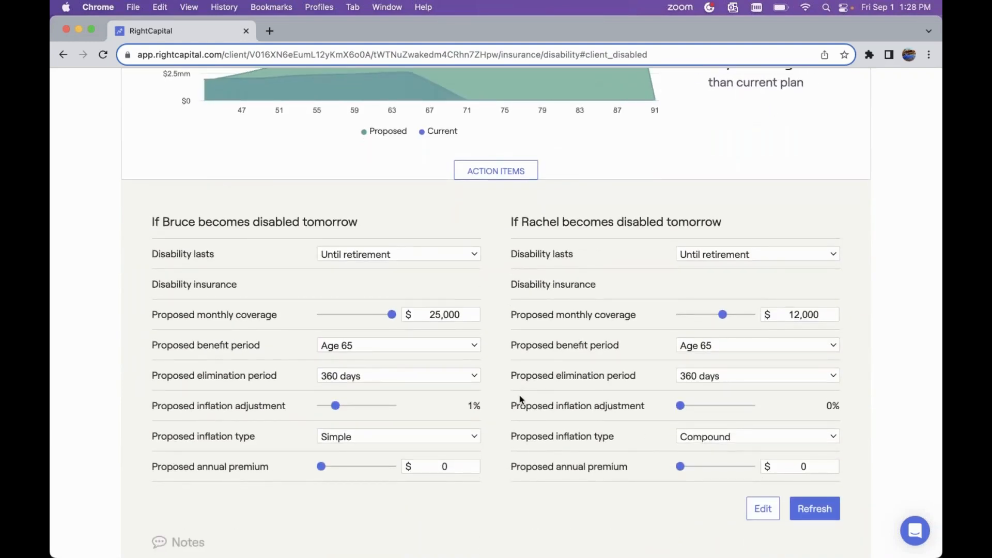
scroll(520, 399, up, 7)
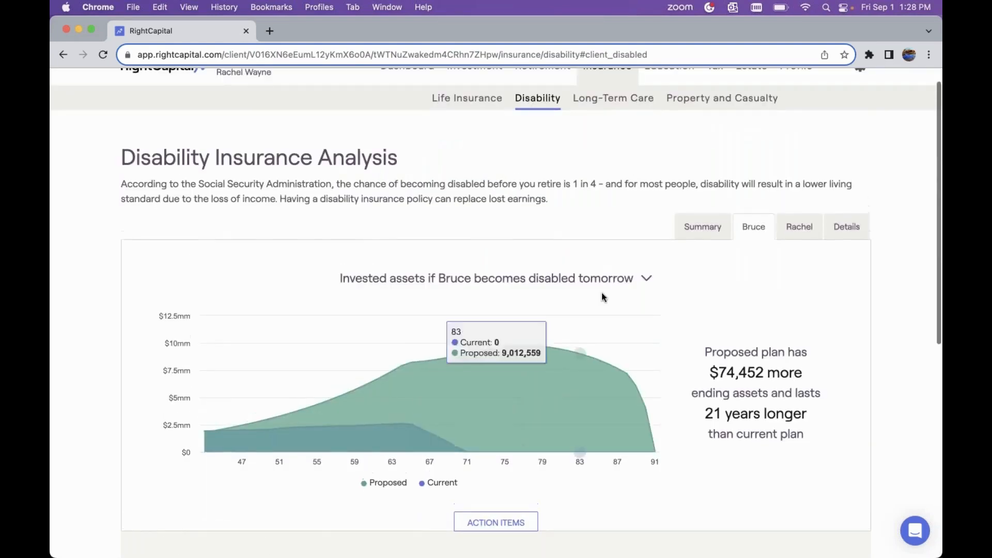
click(610, 280)
click(603, 297)
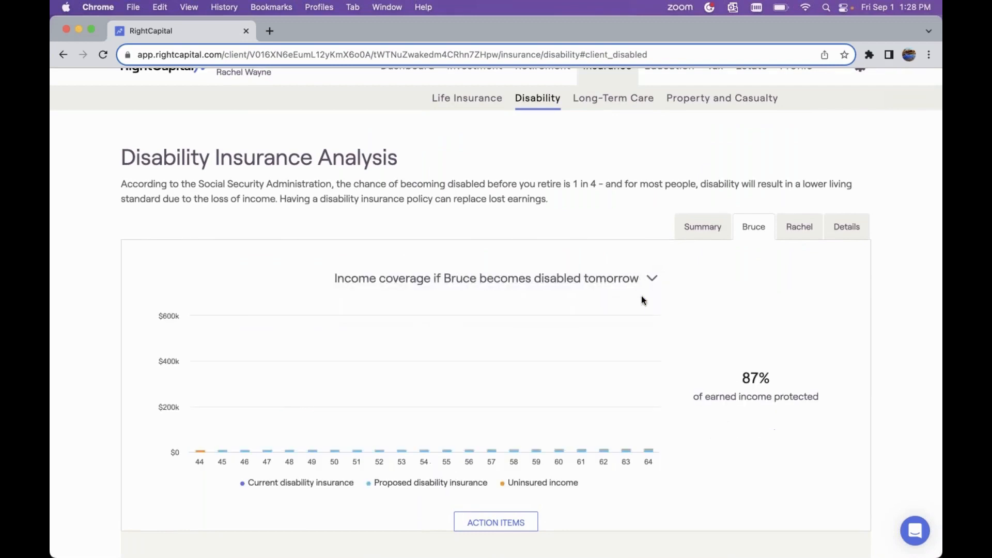
Step: Examine the spouse's disability charts for invested assets and income coverage, ending on income coverage
click(795, 236)
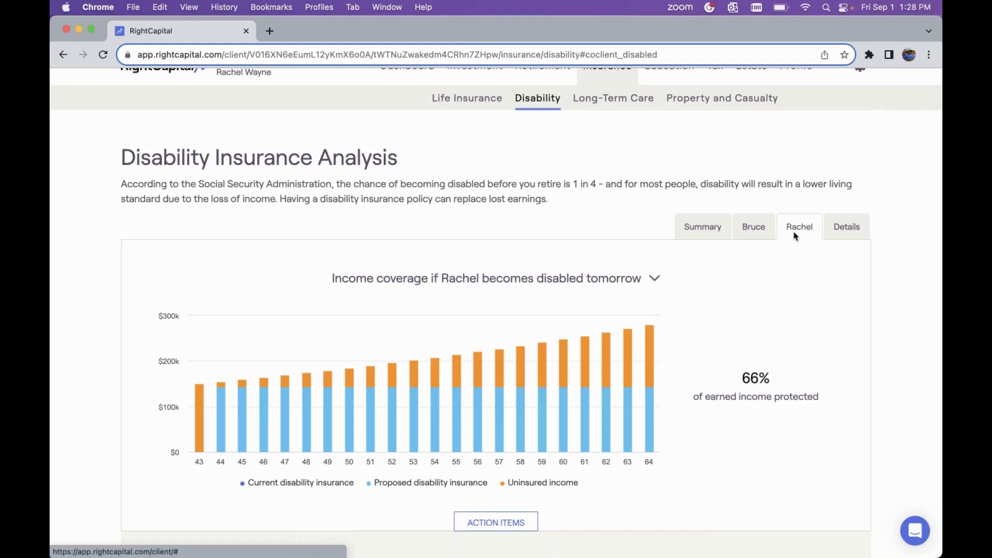
click(607, 279)
click(603, 260)
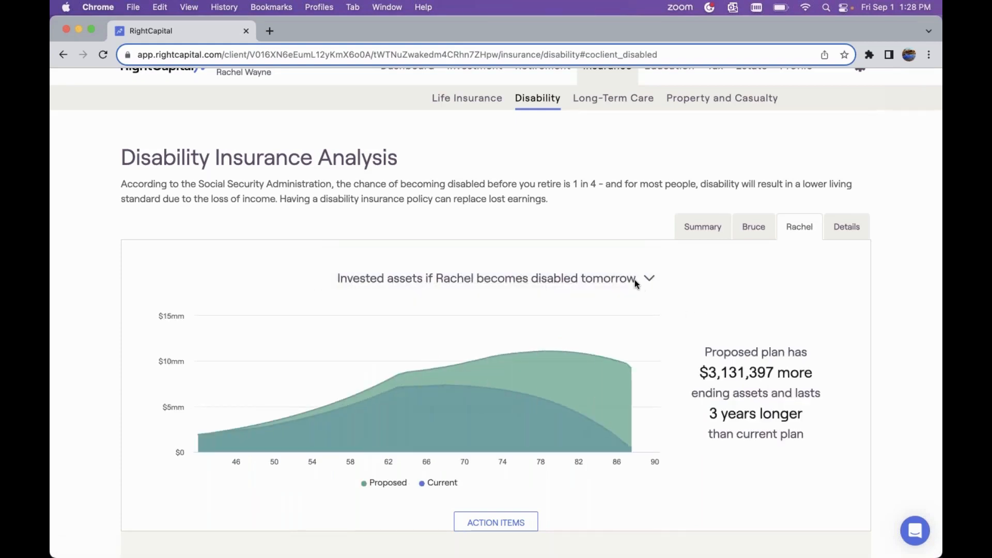
click(636, 281)
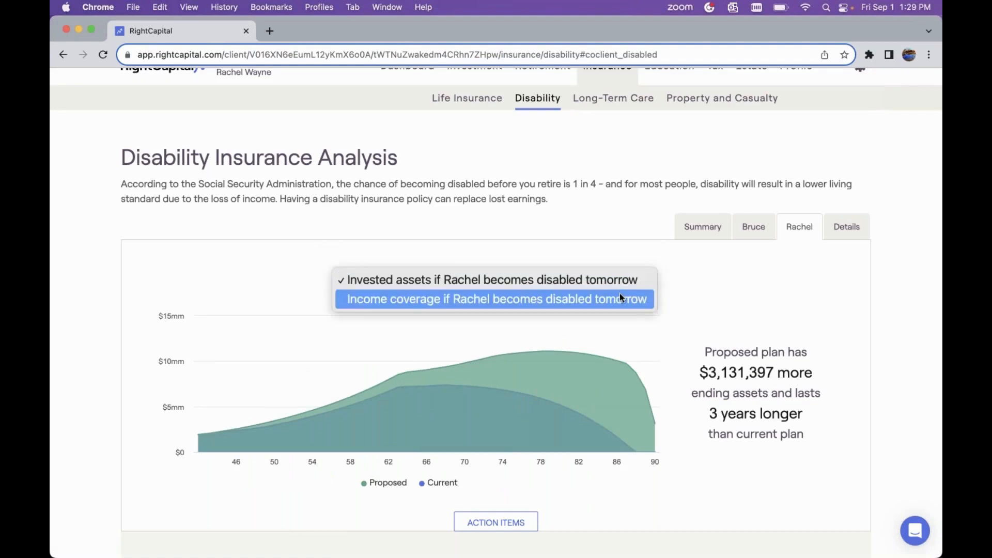
click(618, 298)
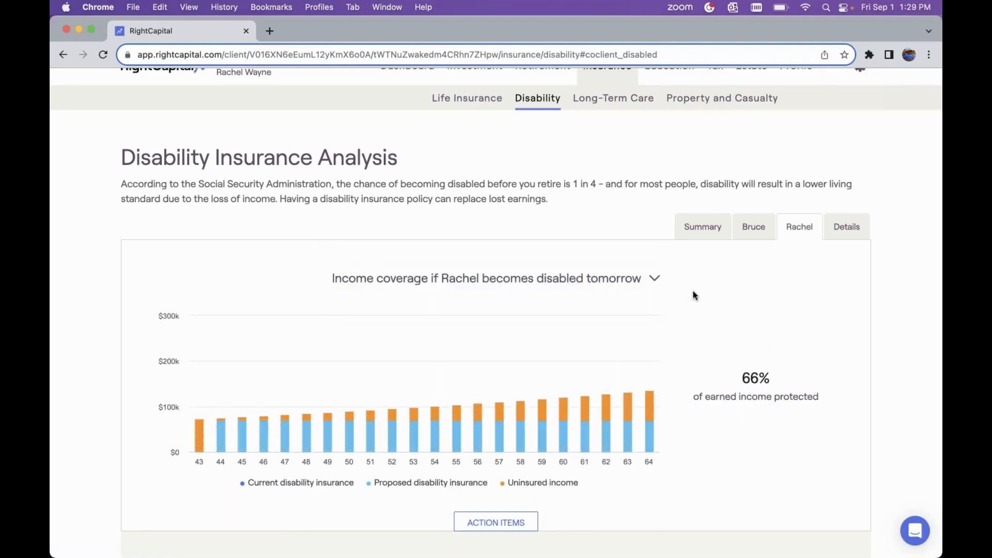
scroll(672, 350, down, 3)
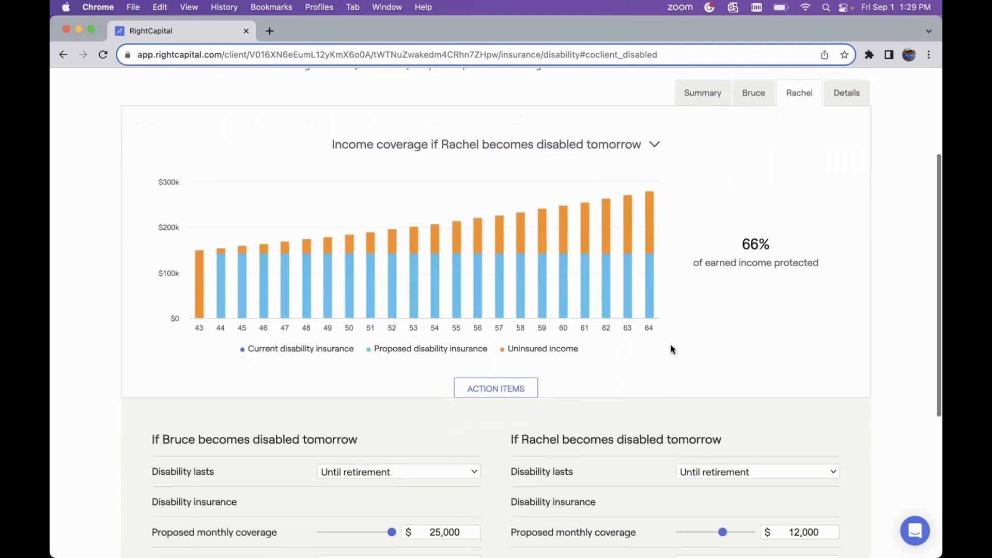
scroll(762, 279, up, 3)
Step: Open the detailed disability cash flow summary and show the scenario in which the spouse is disabled tomorrow
click(852, 233)
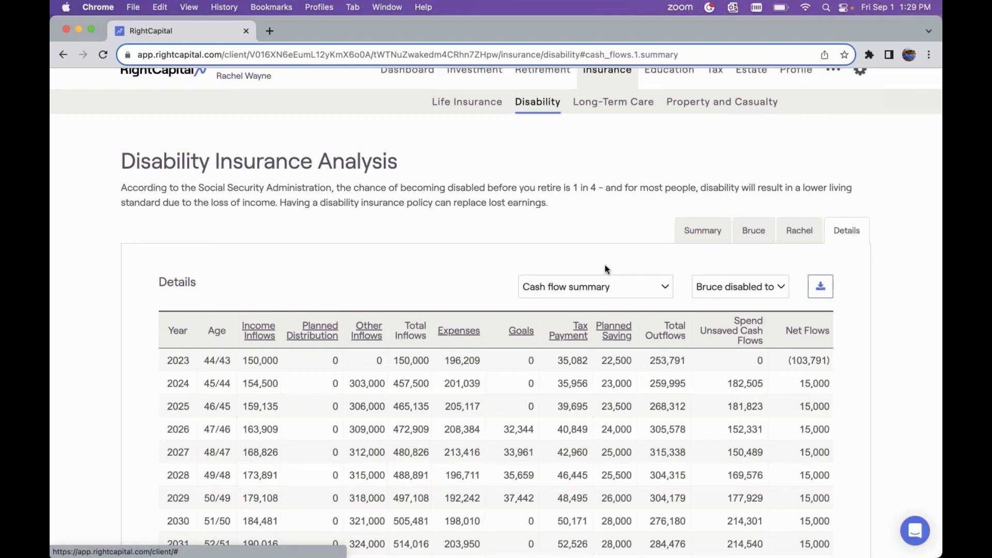
scroll(714, 288, down, 2)
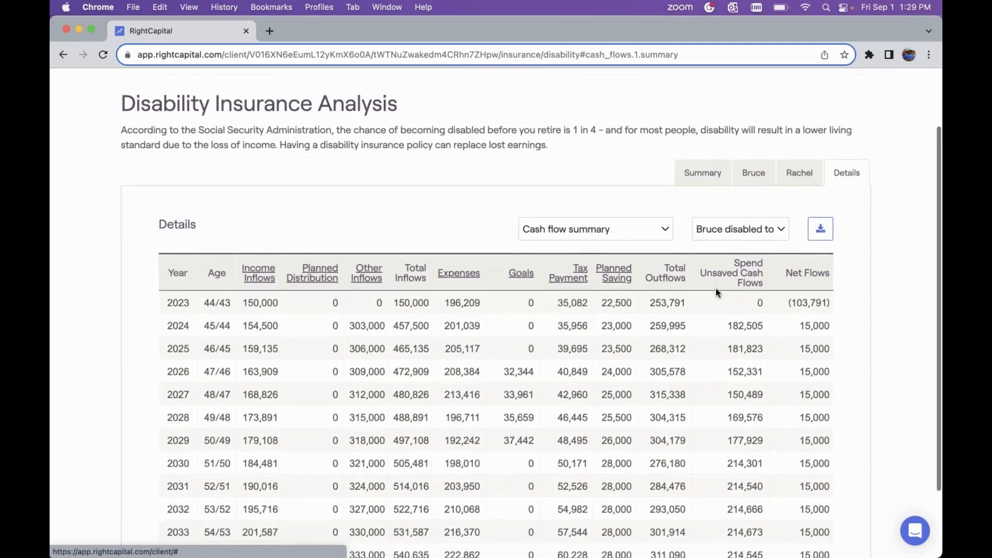
click(725, 222)
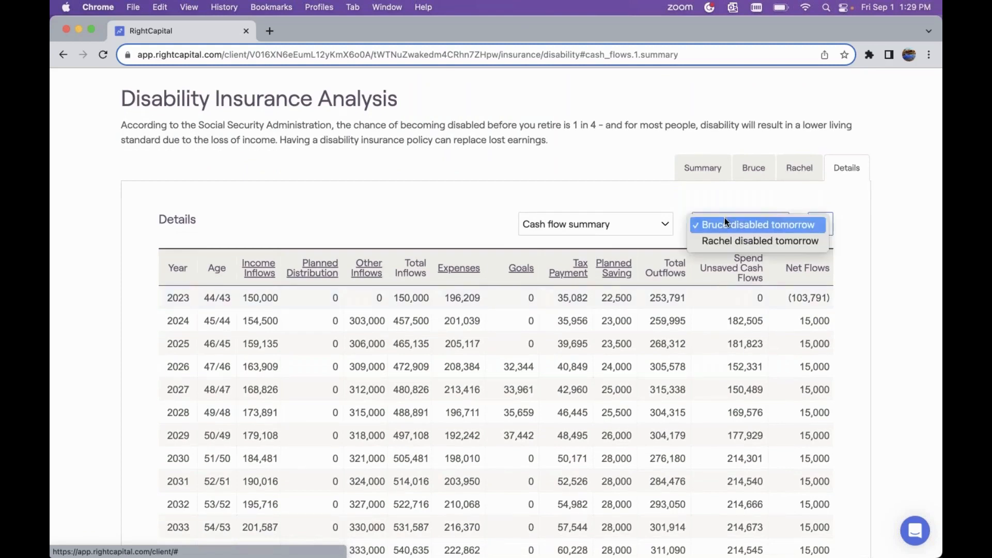
click(725, 239)
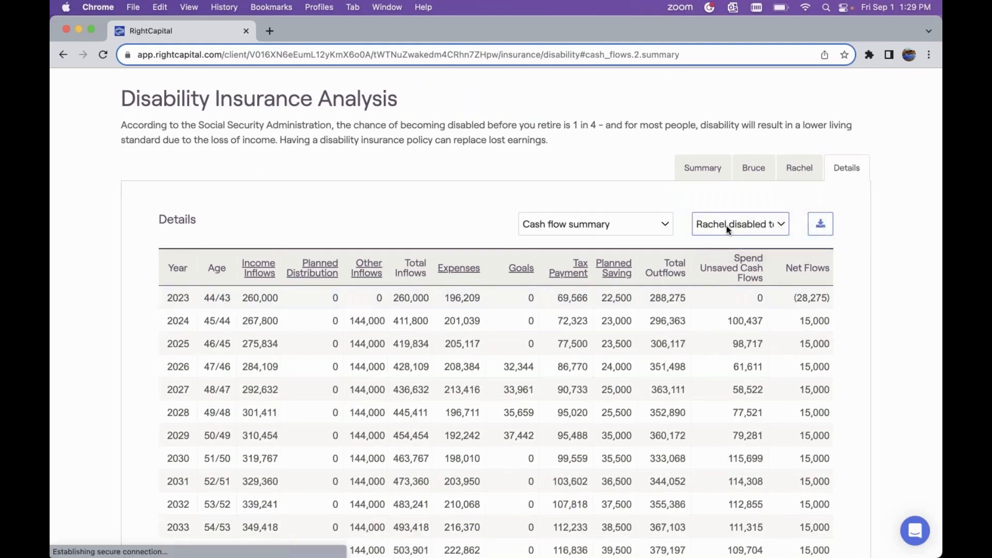
Step: Review the yearly ending account balances for the spouse's disability scenario, and return to the cash flow summary
click(636, 225)
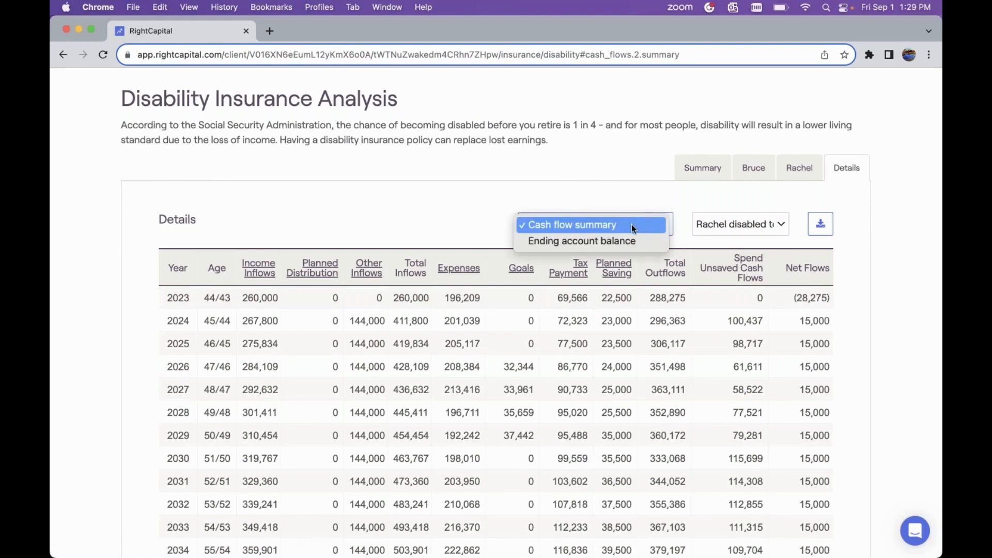
click(599, 242)
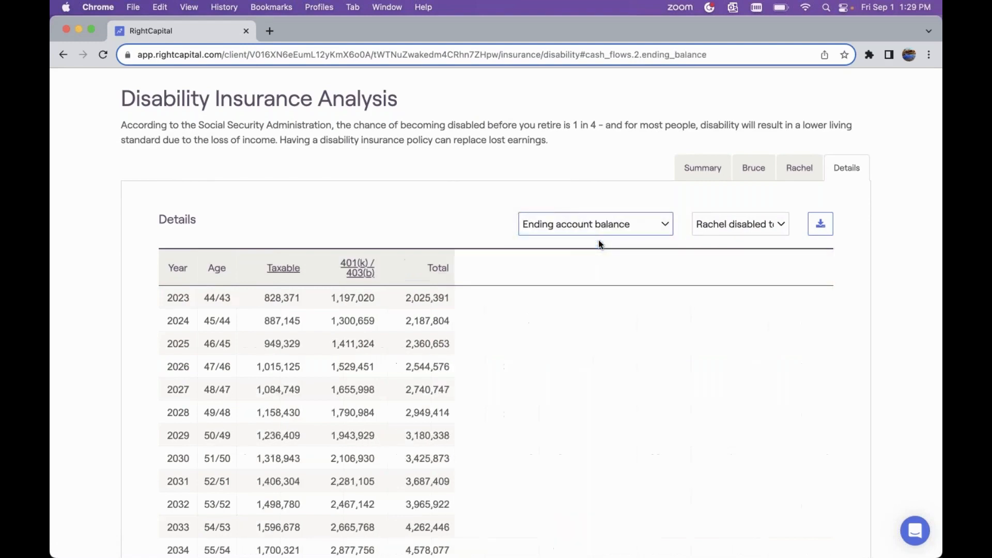
scroll(379, 370, down, 15)
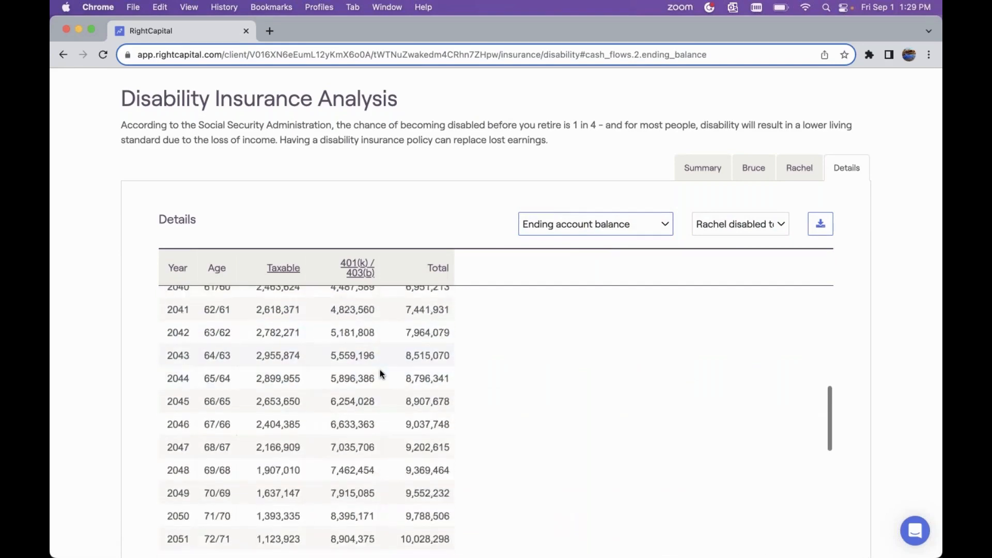
scroll(380, 370, up, 18)
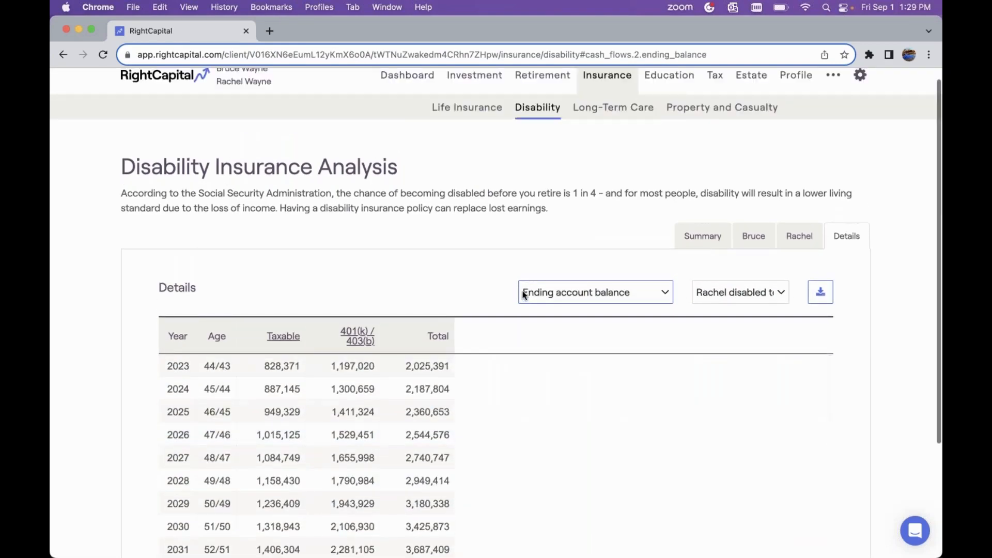
click(528, 285)
click(529, 283)
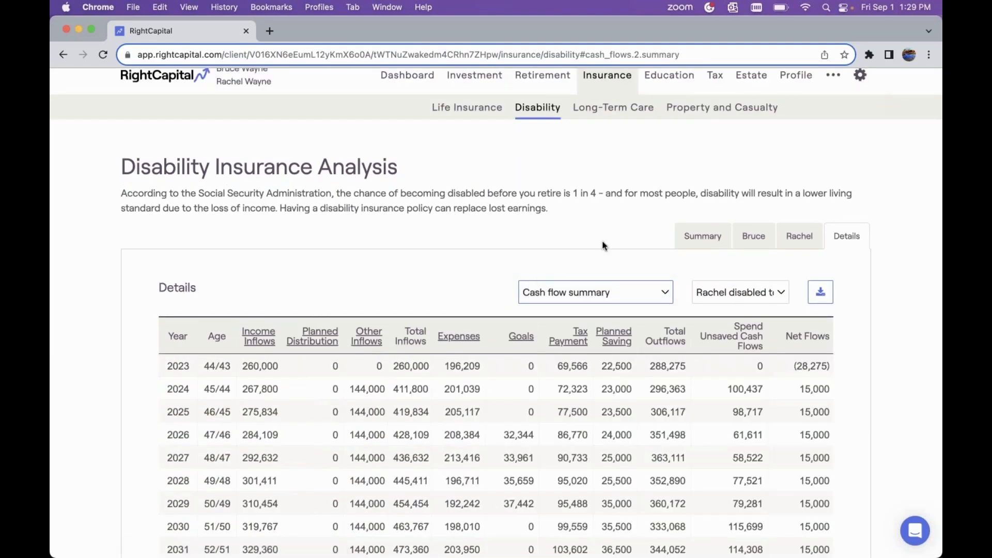
Step: Open the disability summary and compare both spouses' income coverage alongside their proposed policy settings
click(705, 237)
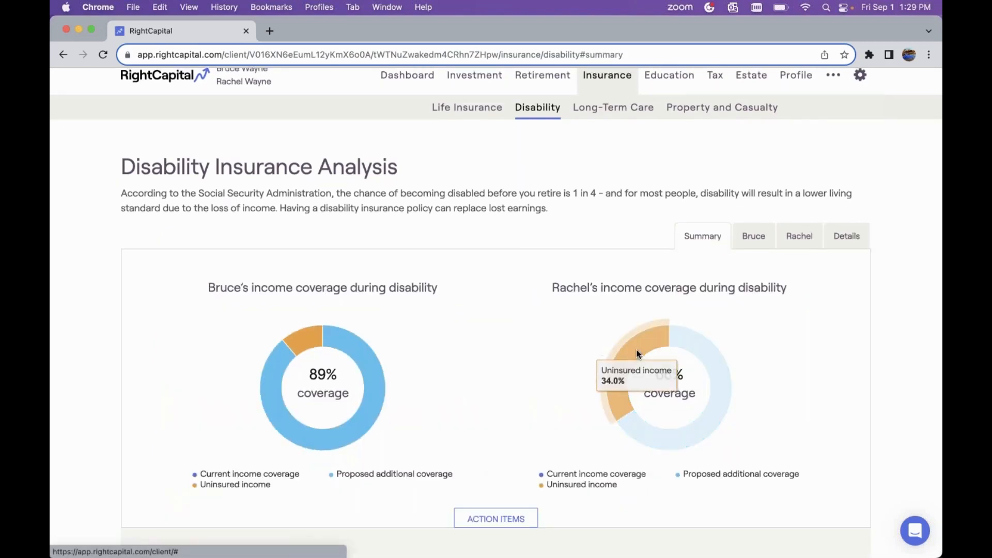
scroll(514, 366, down, 3)
scroll(510, 370, down, 8)
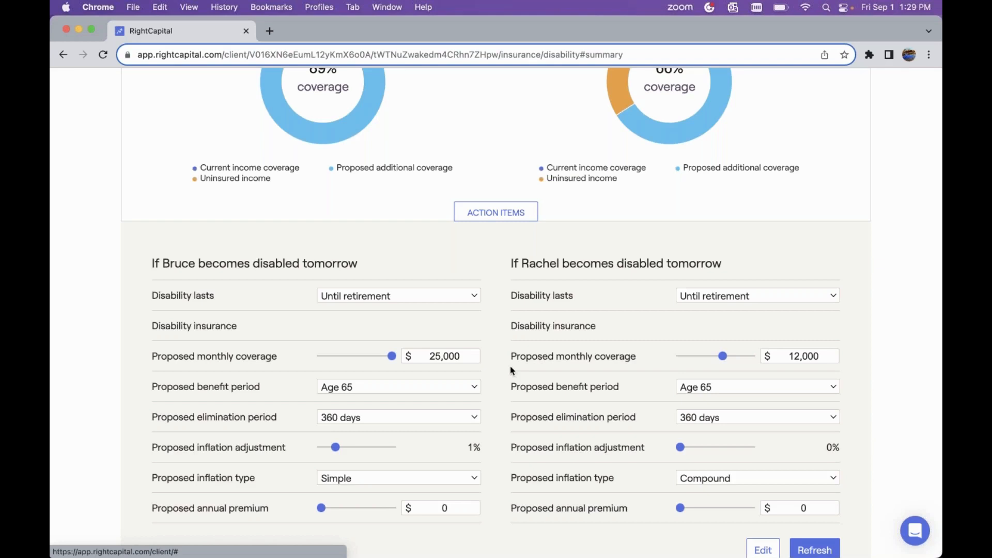
scroll(512, 370, up, 5)
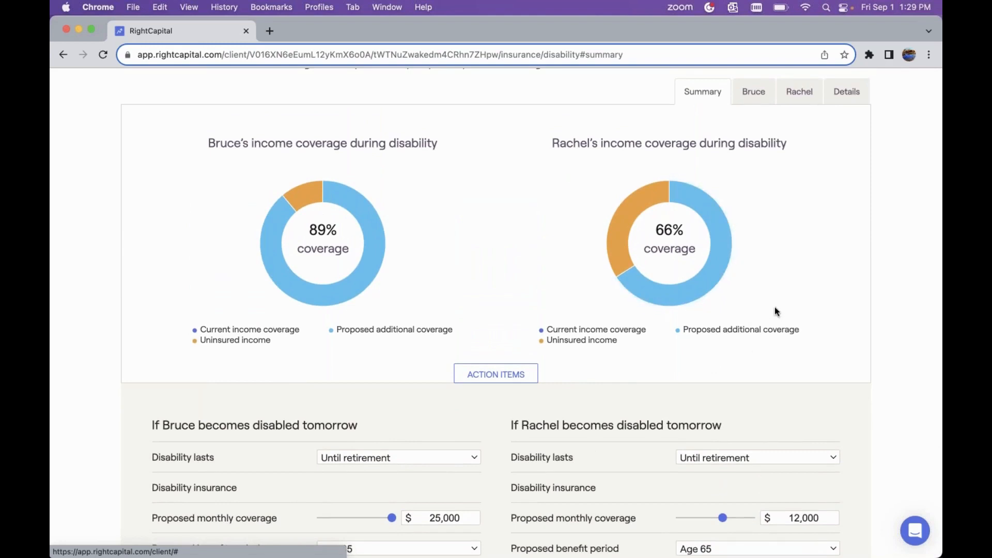
Step: Reopen the primary client's income coverage chart and review the insured and uninsured income by age
click(749, 100)
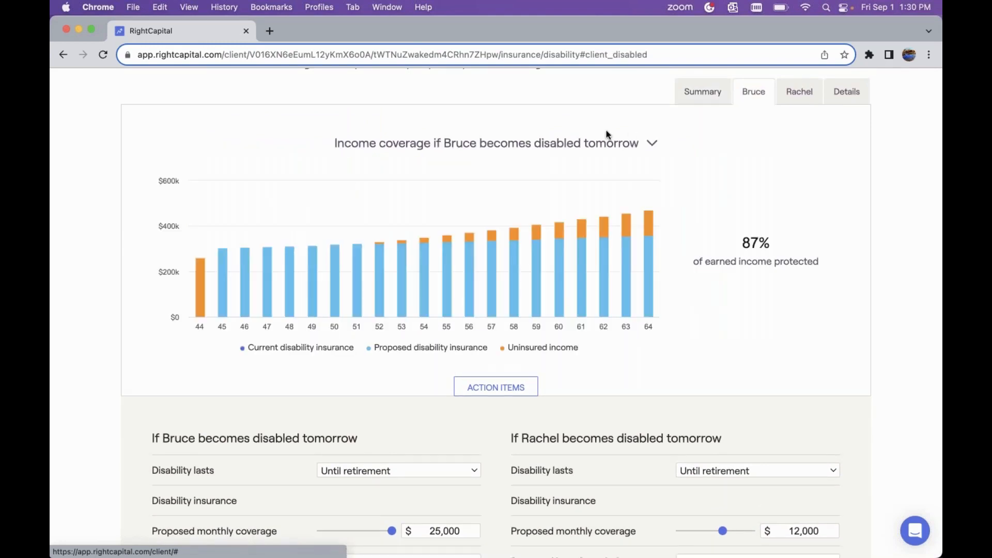
click(603, 145)
scroll(719, 149, up, 5)
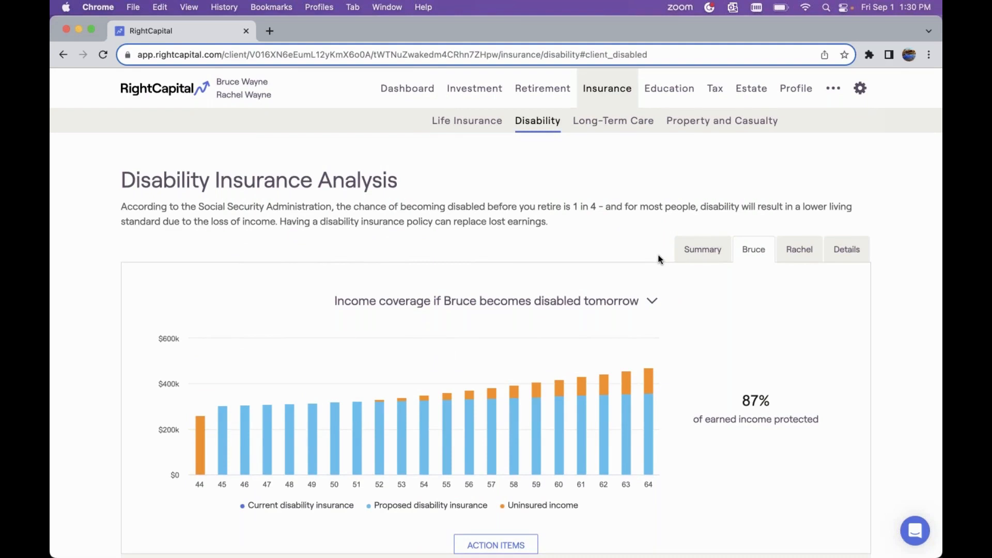
Step: Open the long-term care analysis and examine its impact on invested assets and the proposed additional coverage settings
click(619, 128)
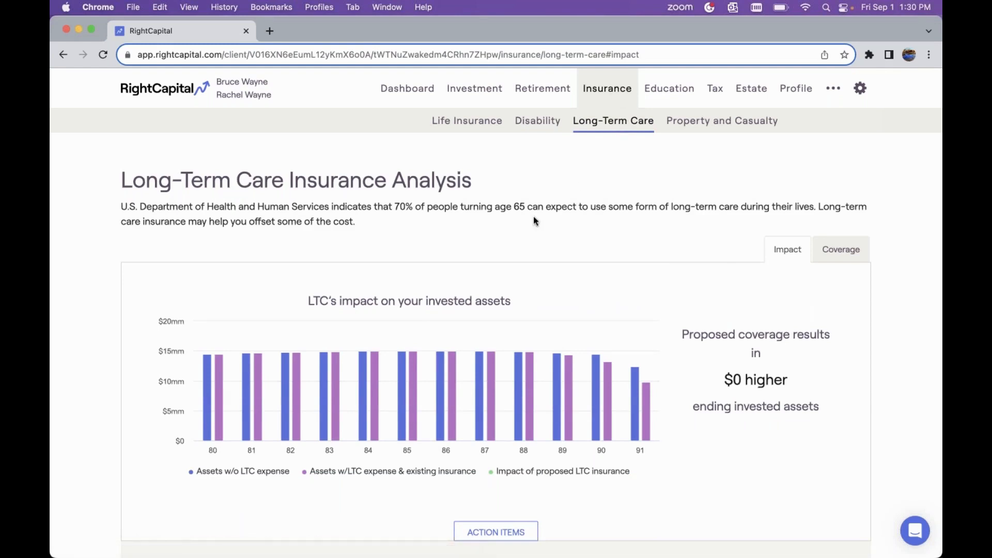
scroll(533, 216, down, 2)
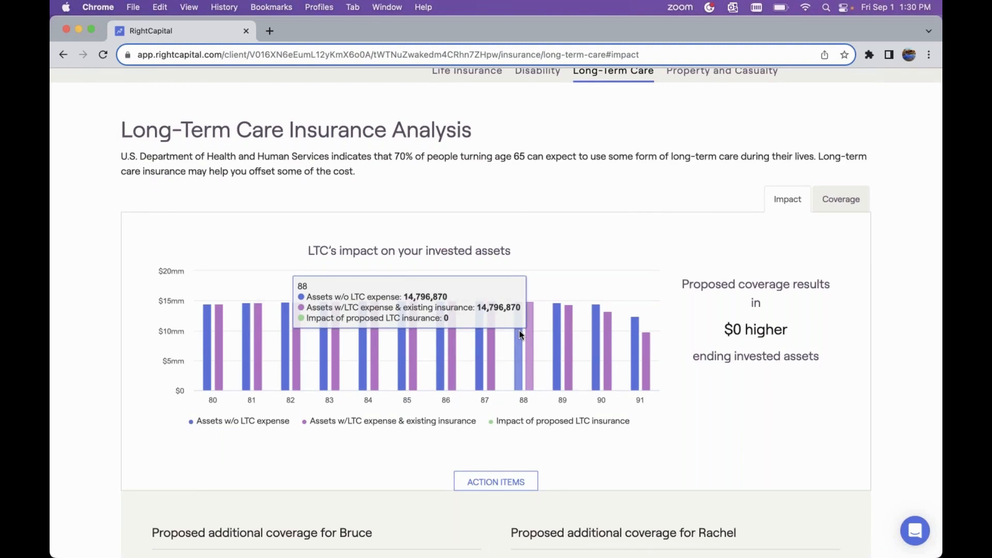
scroll(519, 333, down, 5)
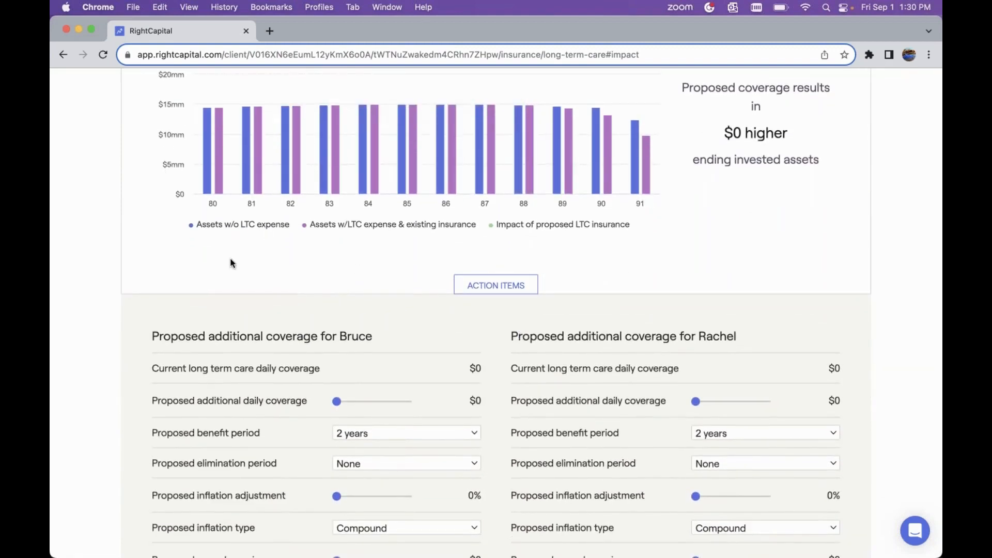
scroll(231, 262, up, 2)
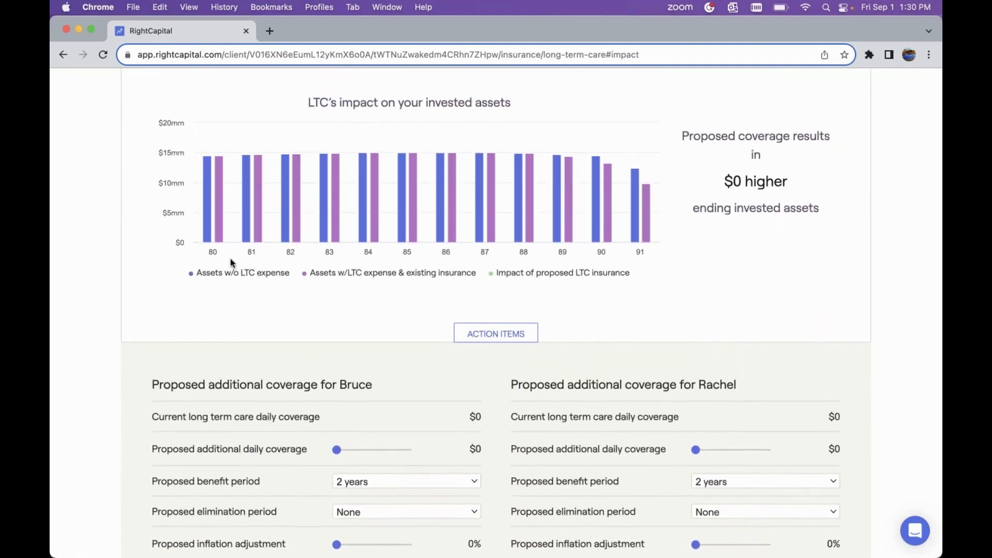
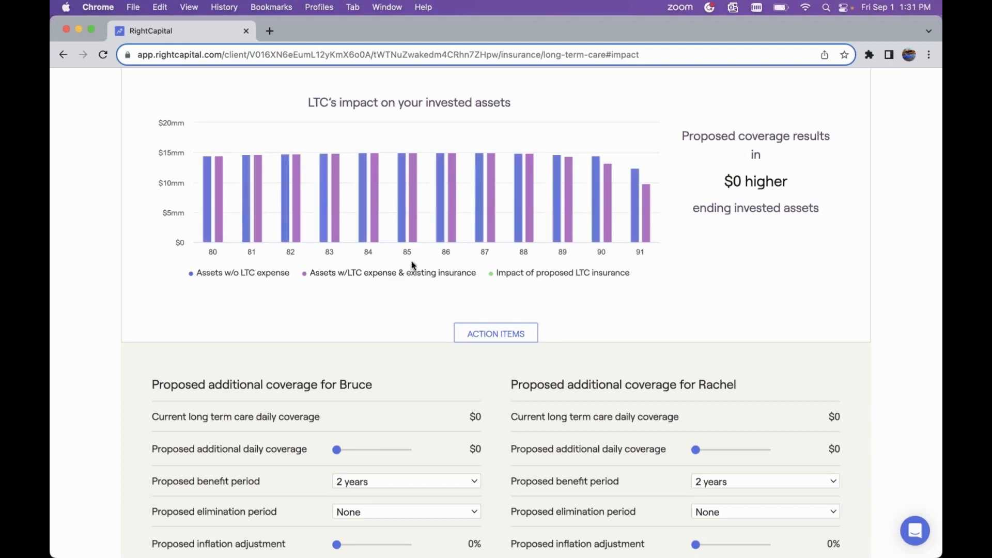
Step: Propose long-term care coverage for the primary client with $50 daily coverage, a 1-year benefit period, 30-day elimination period and 1% inflation adjustment
mouse_move(628, 211)
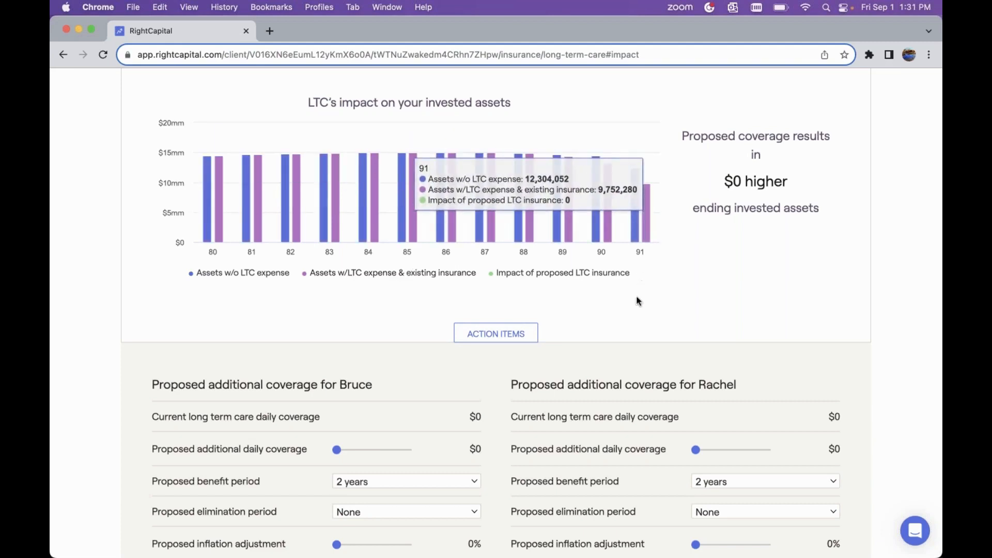
scroll(638, 300, down, 1)
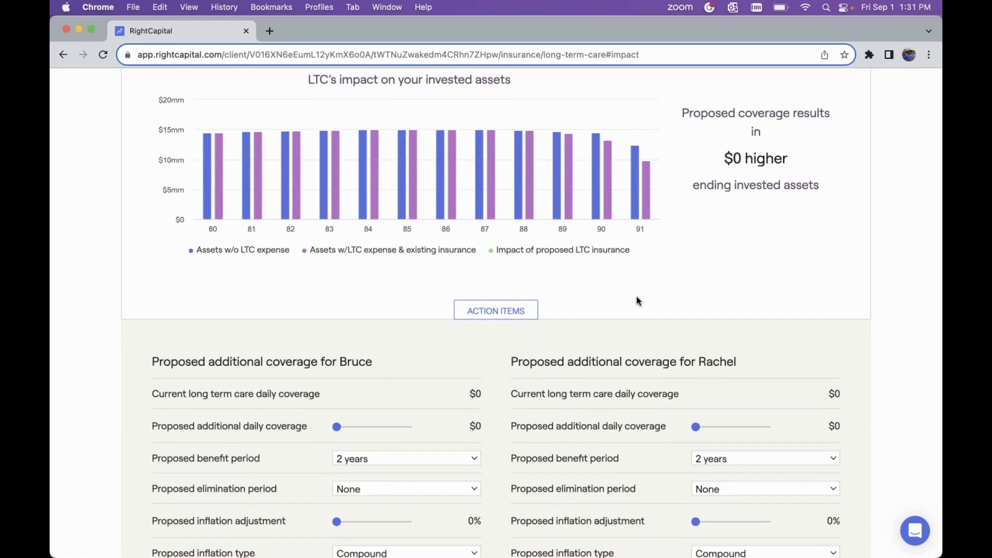
scroll(638, 301, down, 5)
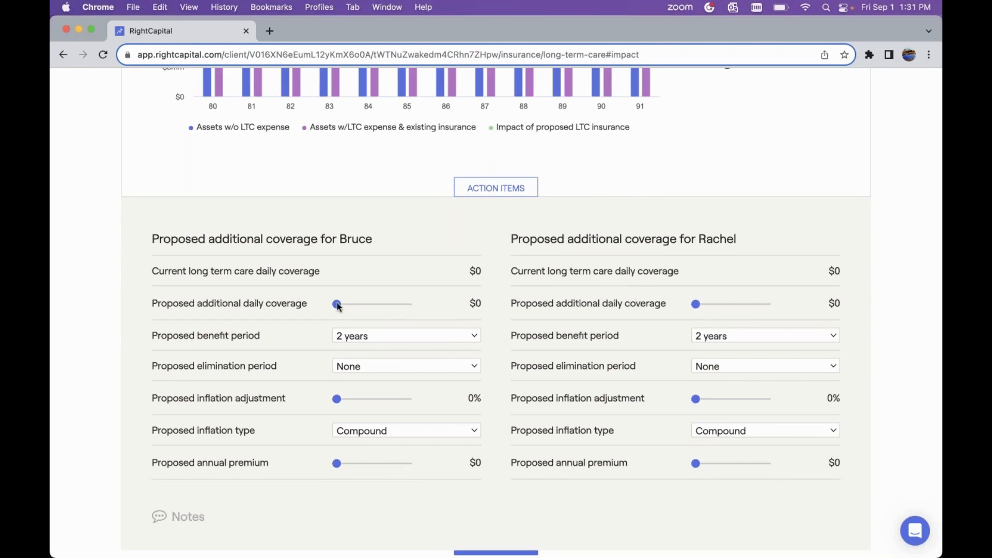
drag(337, 304, 344, 306)
click(350, 337)
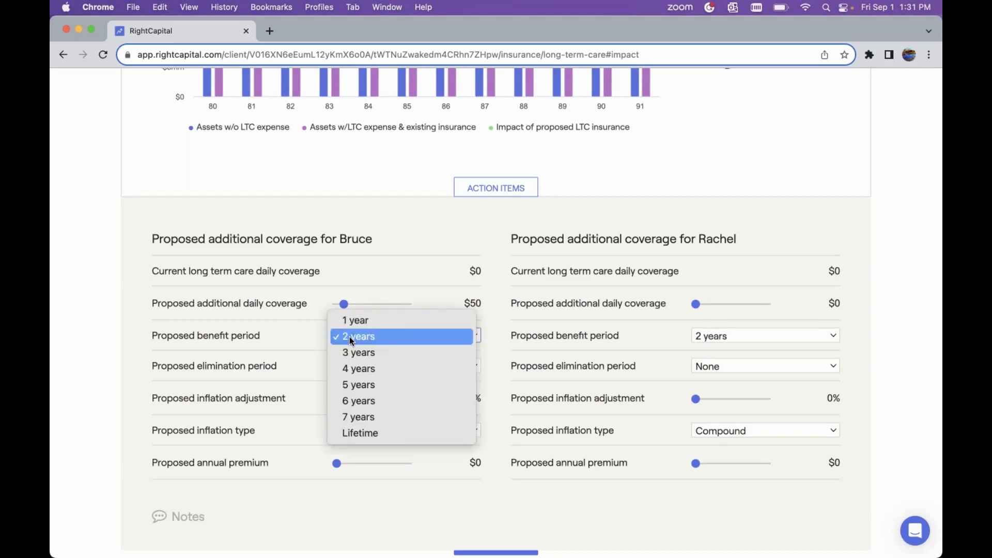
click(381, 317)
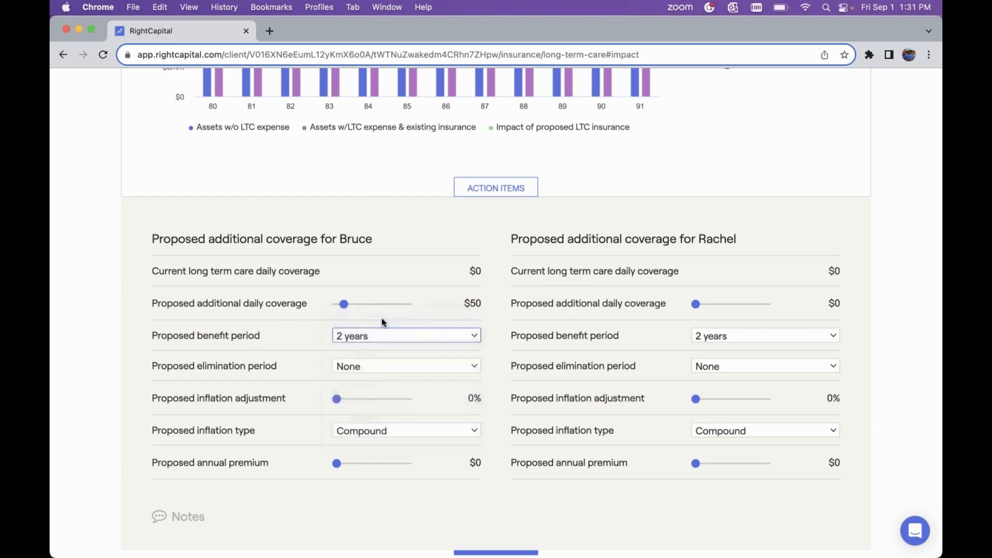
click(358, 365)
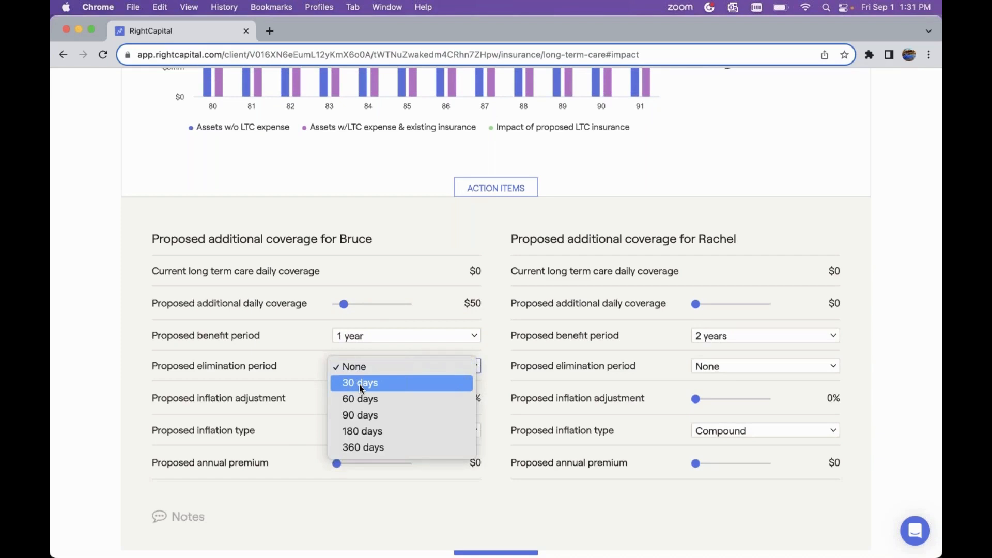
click(360, 387)
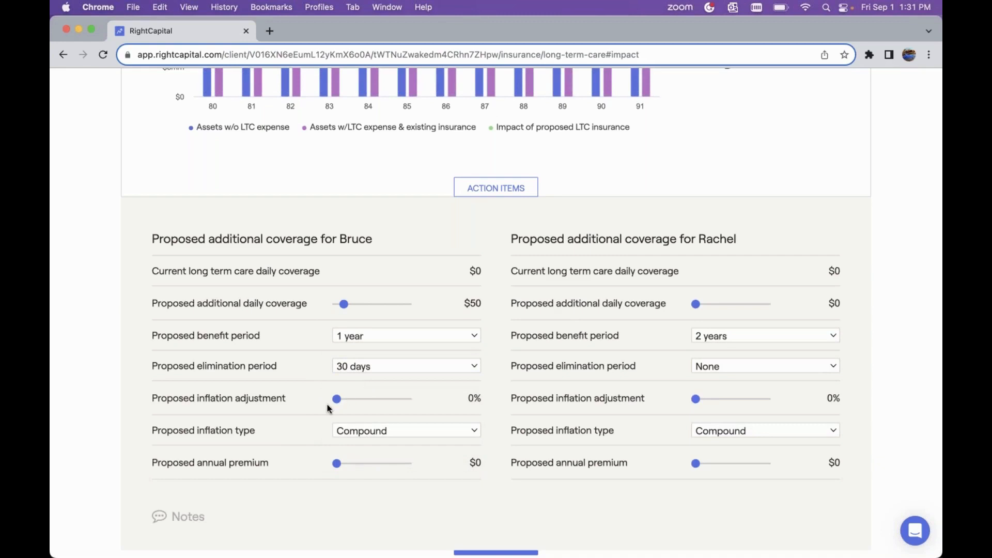
drag(336, 400, 349, 401)
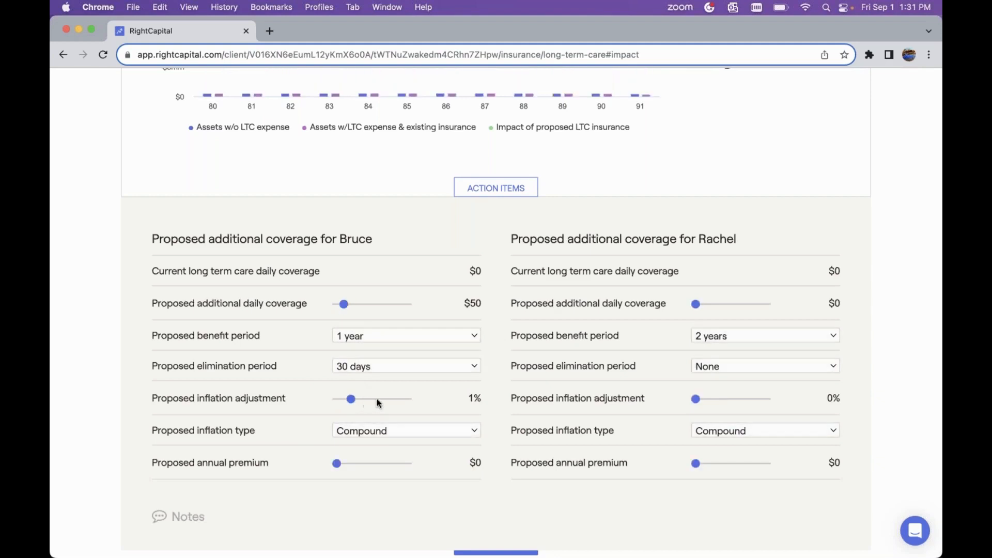
Step: Set the spouse's proposed additional daily coverage to $30, keep the elimination period at None, and check the impact on ending invested assets
scroll(567, 419, up, 1)
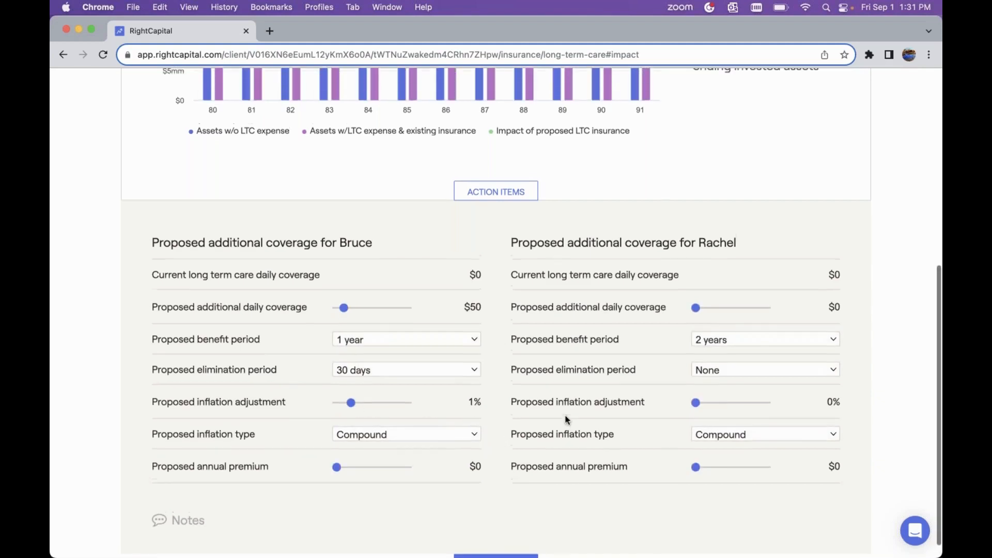
drag(700, 310, 700, 309)
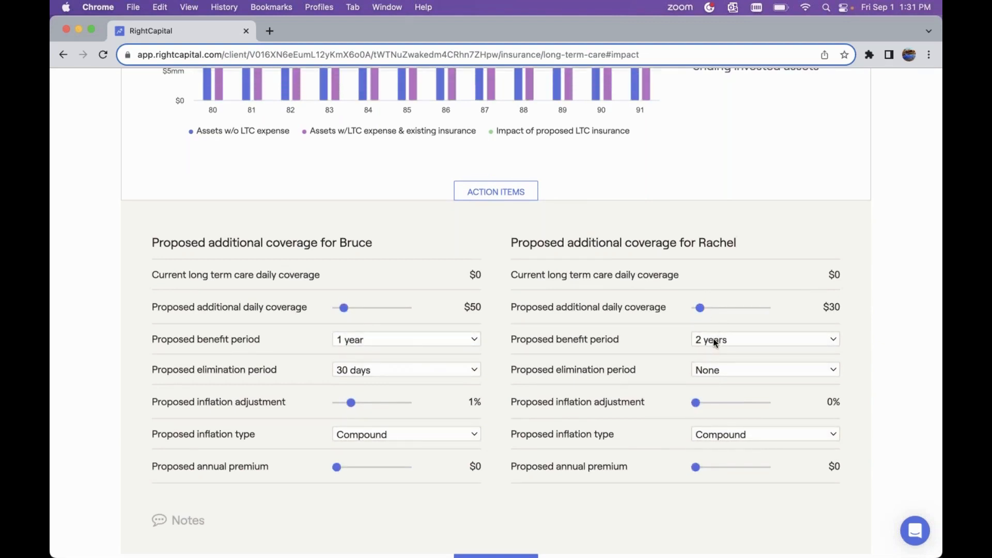
click(711, 372)
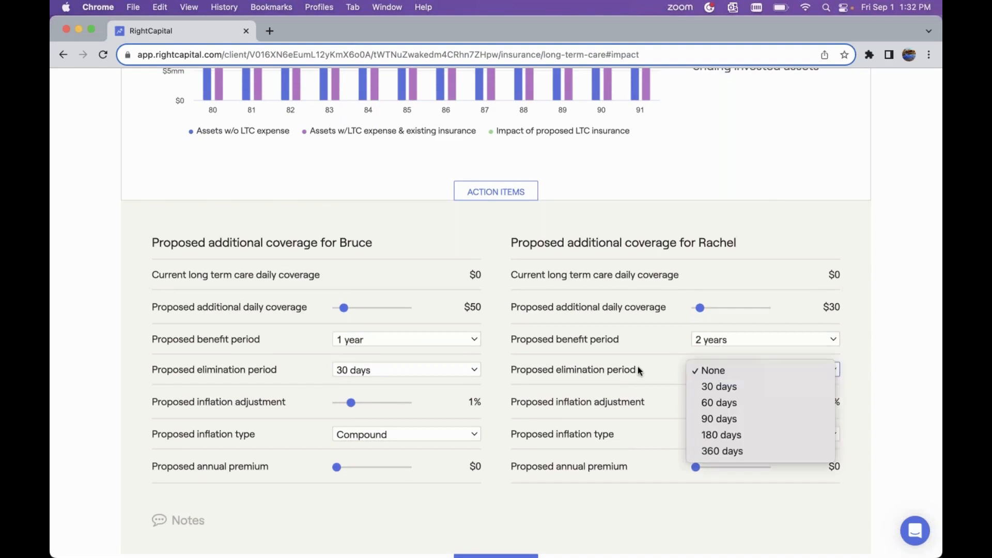
click(638, 367)
scroll(716, 423, down, 1)
scroll(716, 422, up, 5)
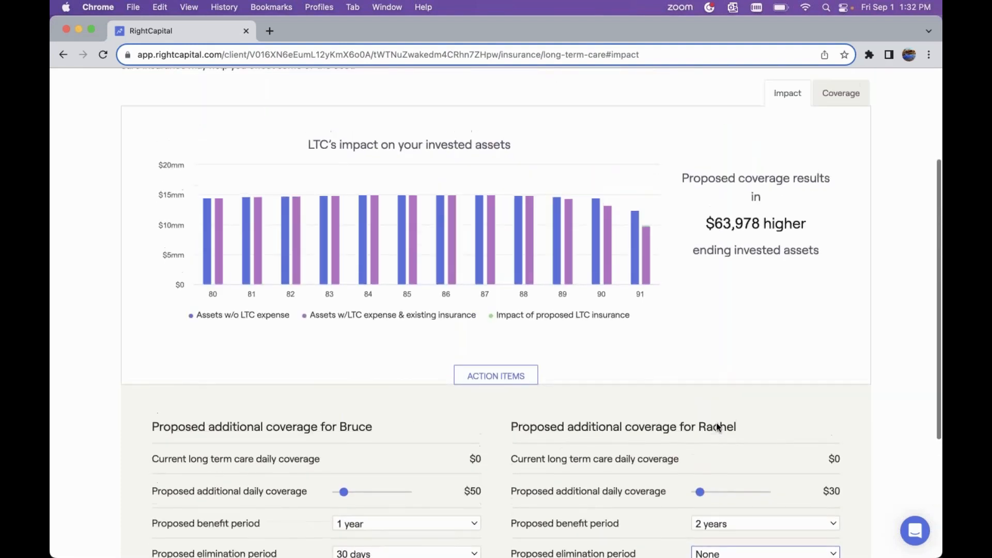
scroll(718, 427, down, 3)
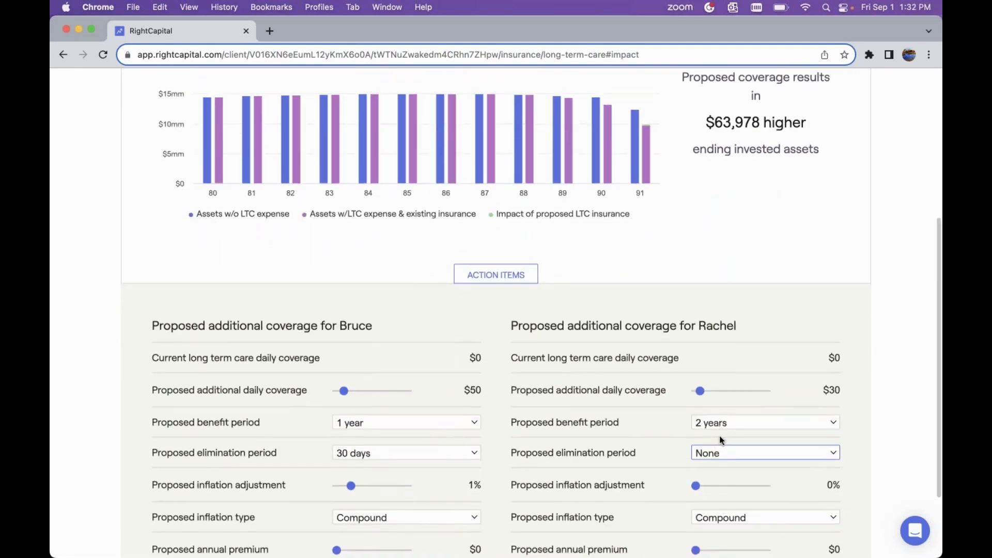
scroll(718, 454, down, 2)
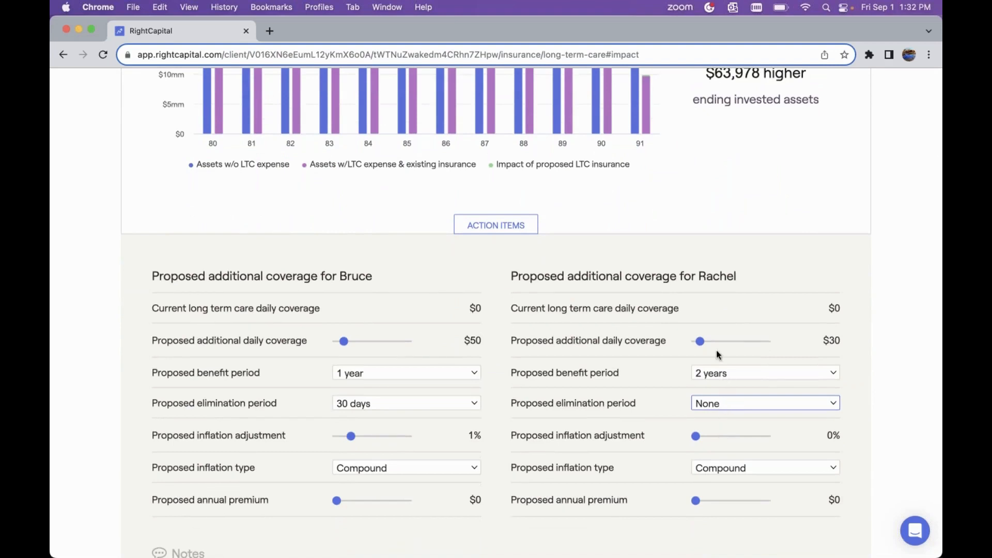
Step: Raise the spouse's proposed additional daily coverage to $140 and review the impact on ending invested assets
drag(700, 341, 716, 343)
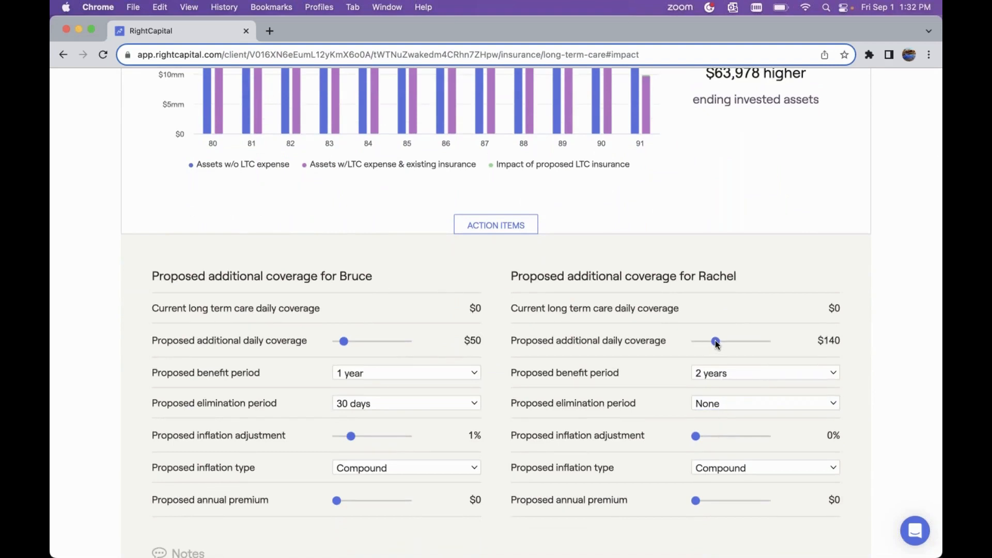
scroll(657, 382, up, 1)
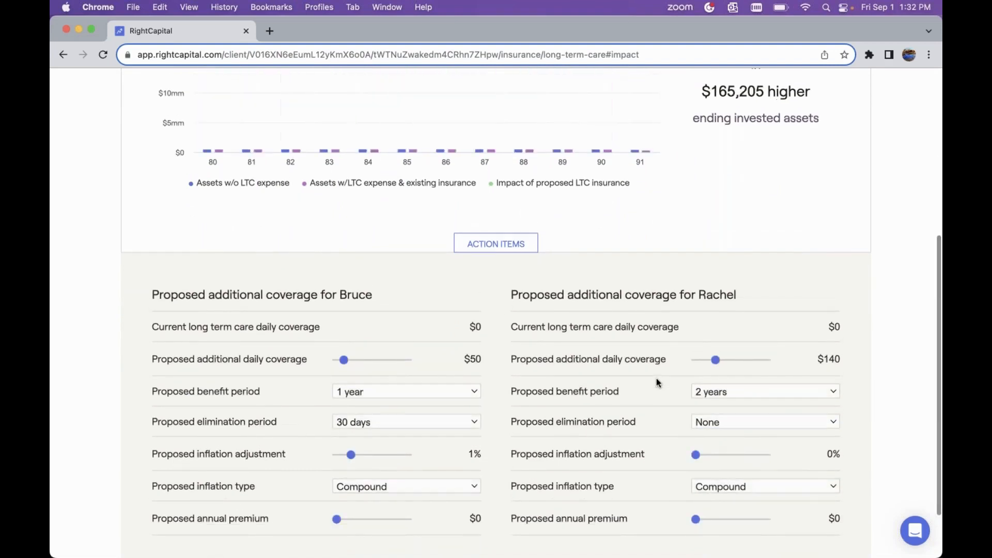
scroll(657, 380, up, 2)
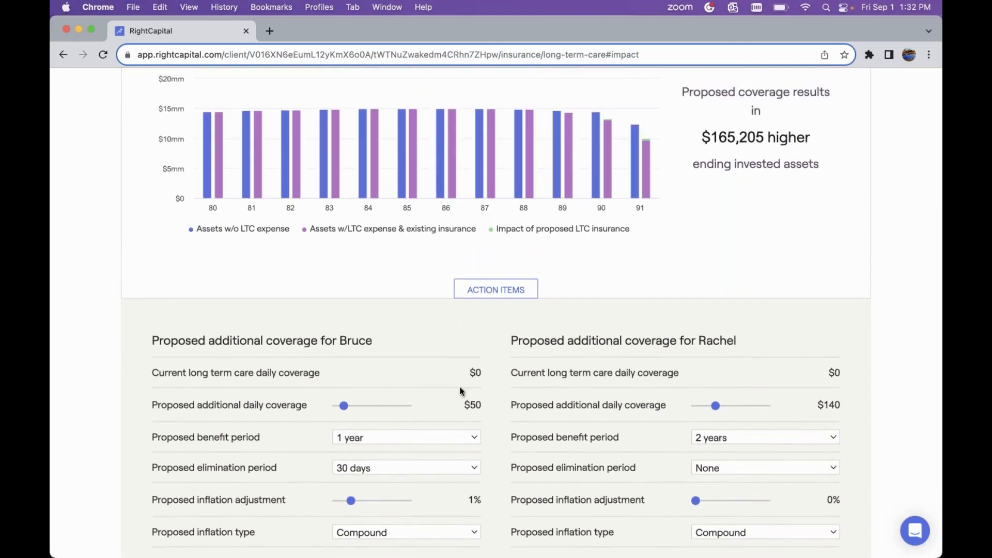
scroll(460, 390, up, 1)
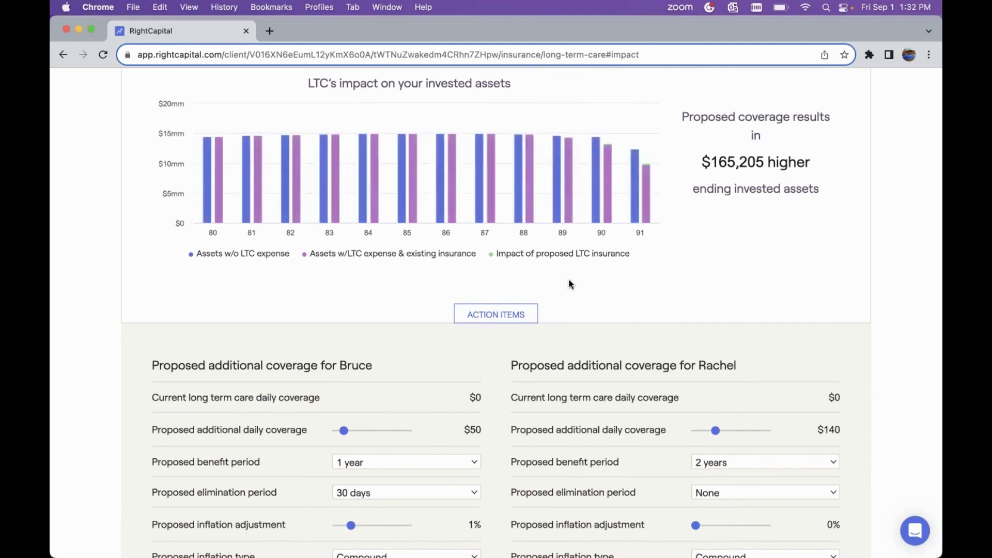
Step: Change the primary client's proposed coverage to a 2-year benefit period, no elimination period and $210 of additional daily coverage
scroll(569, 283, down, 5)
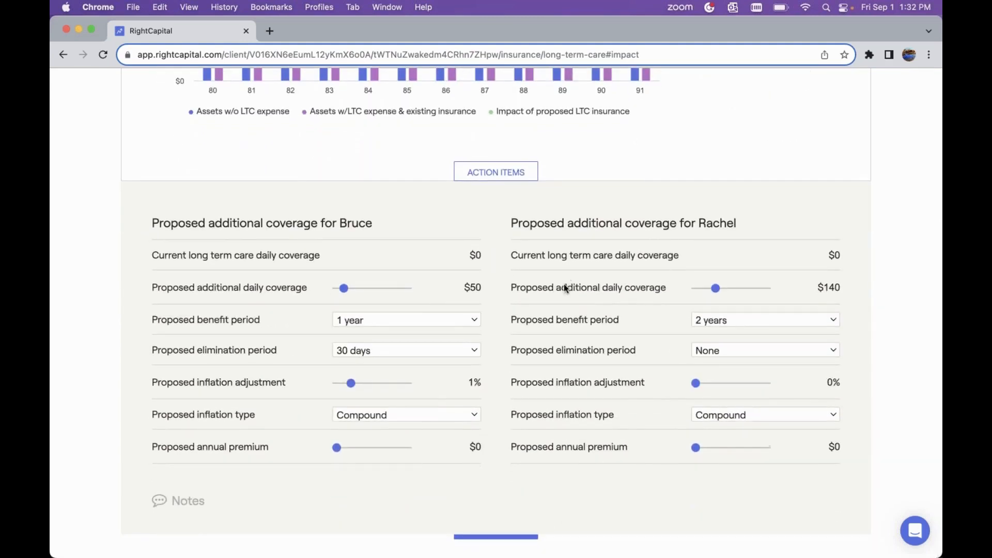
click(427, 318)
click(422, 331)
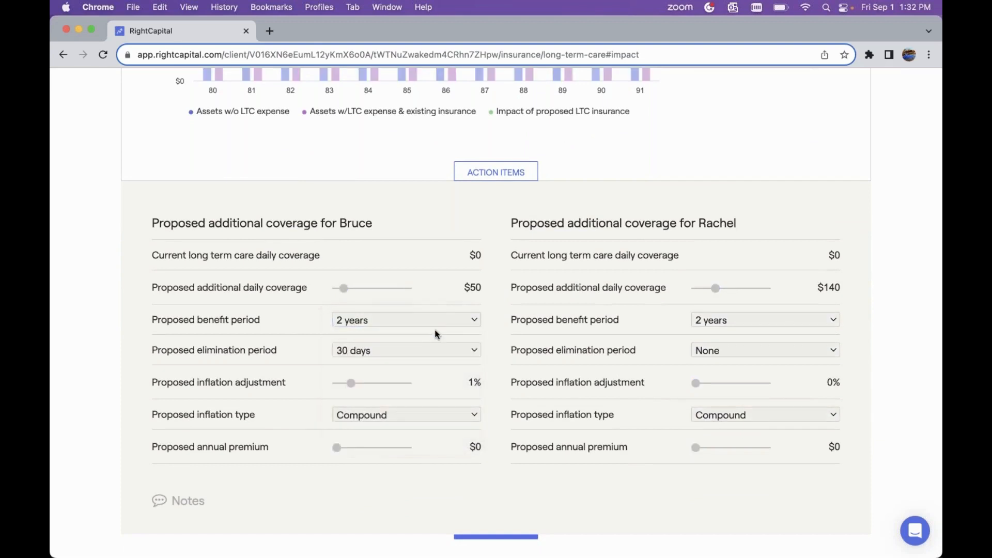
scroll(504, 319, up, 3)
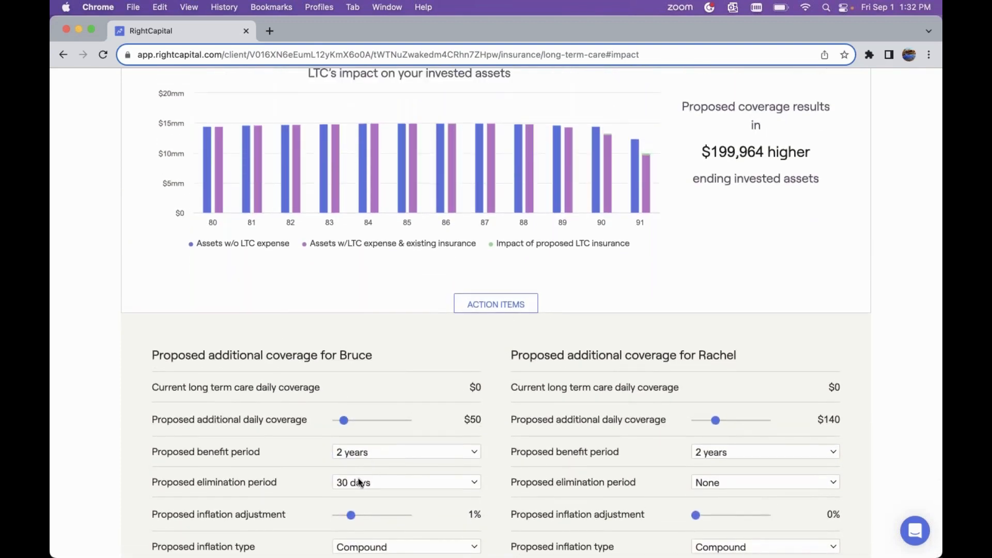
click(358, 482)
click(362, 459)
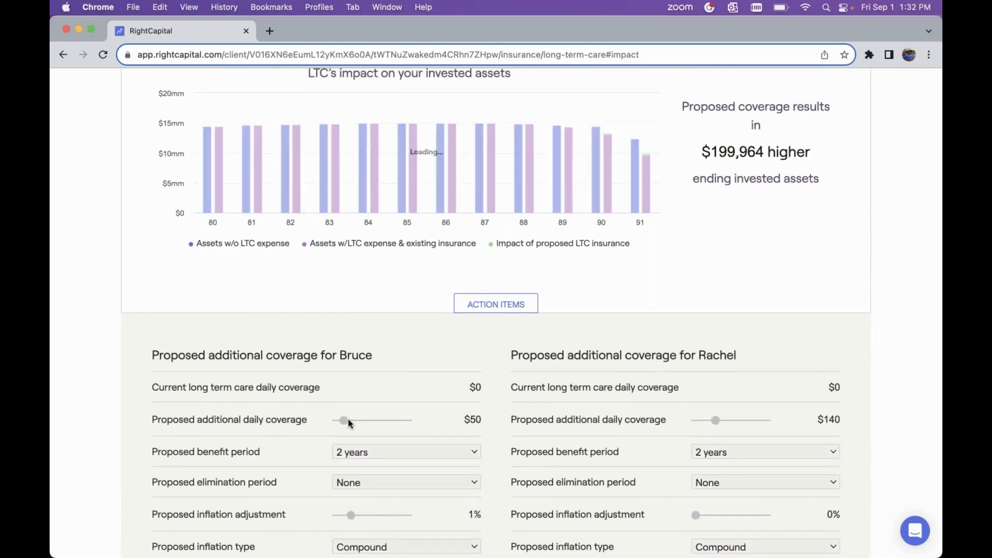
drag(348, 422, 367, 424)
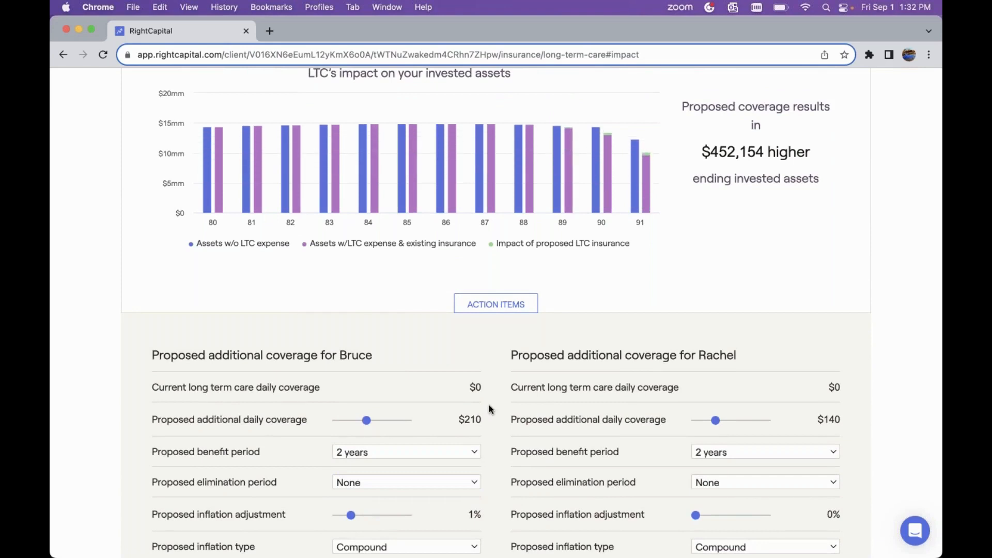
Step: Review the invested assets chart and the proposed policy settings, highlighting the impact of the proposed long-term care insurance
scroll(677, 312, up, 3)
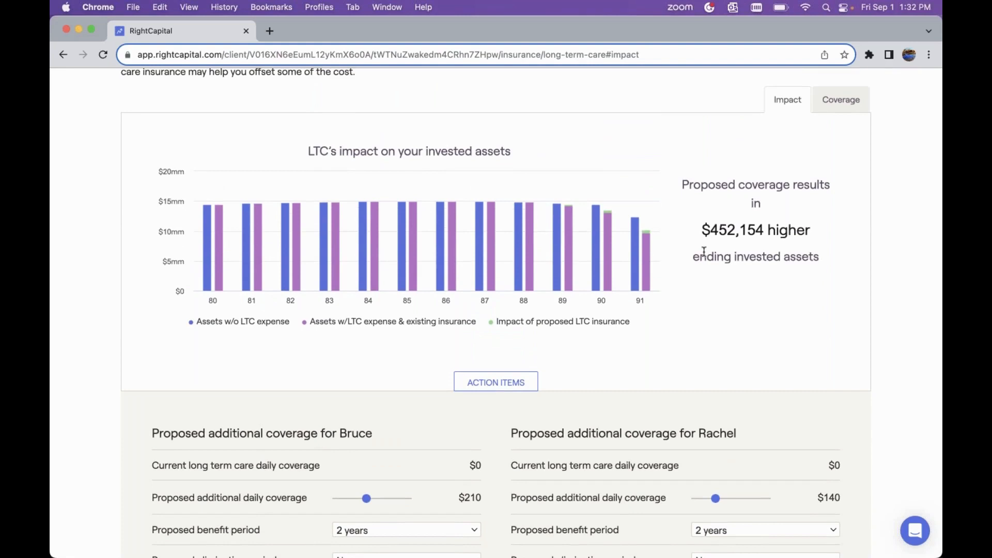
scroll(704, 252, up, 2)
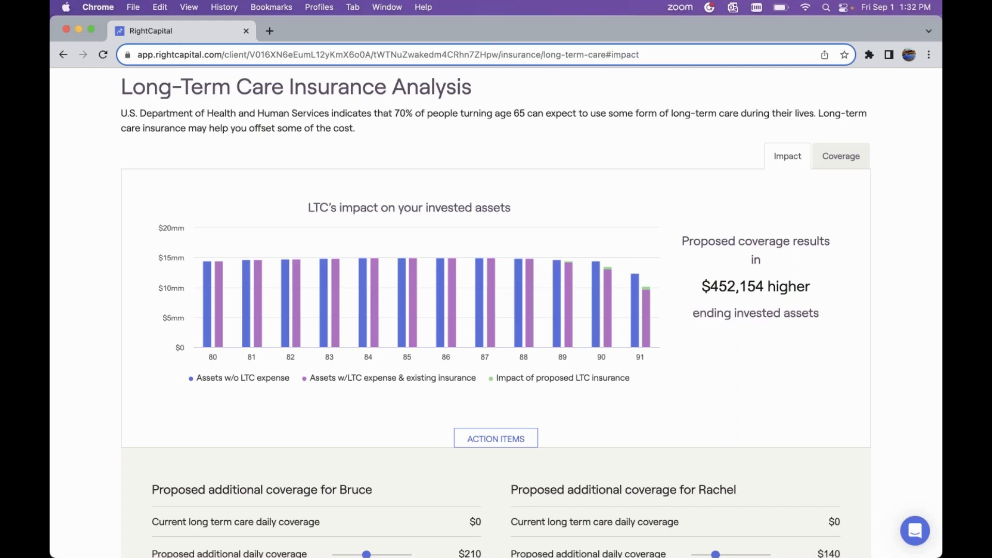
scroll(560, 381, down, 5)
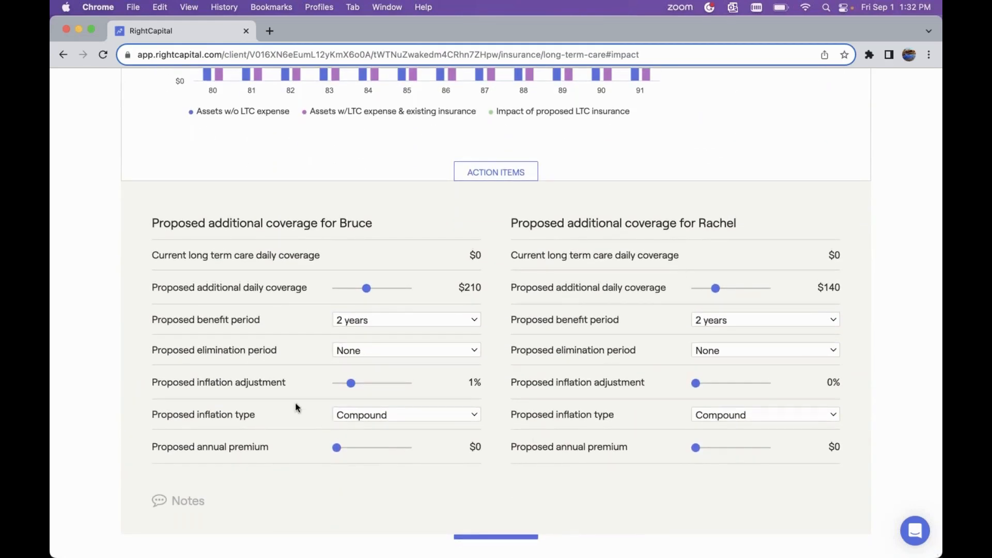
scroll(295, 407, up, 1)
scroll(296, 407, up, 3)
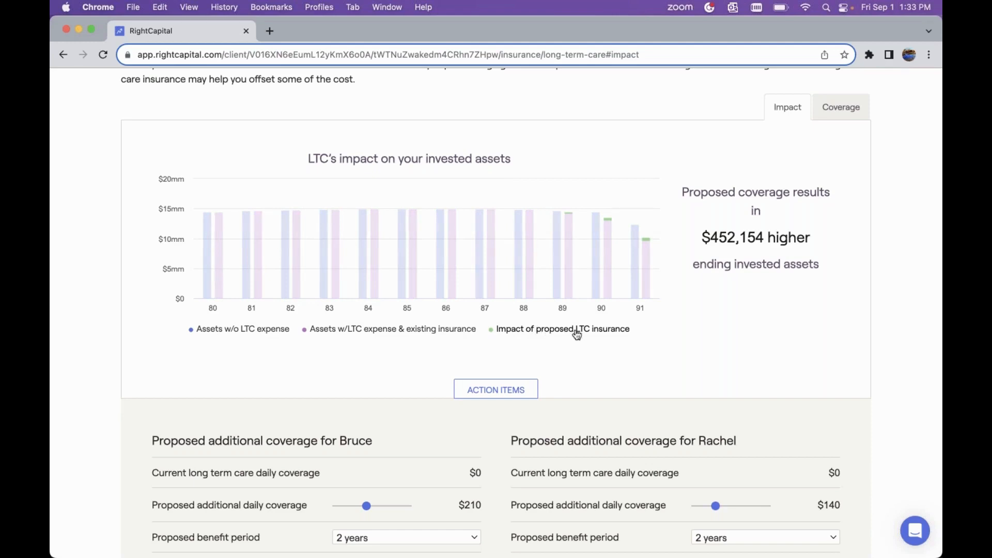
scroll(745, 325, up, 3)
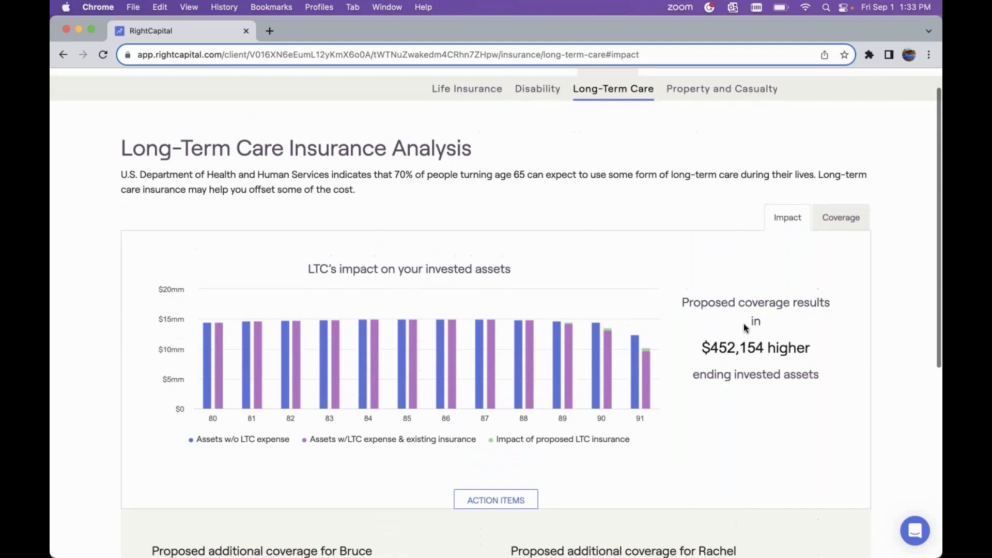
Step: Open the long-term care coverage view and compare both spouses' total costs with their proposed and uninsured coverage shares
click(835, 230)
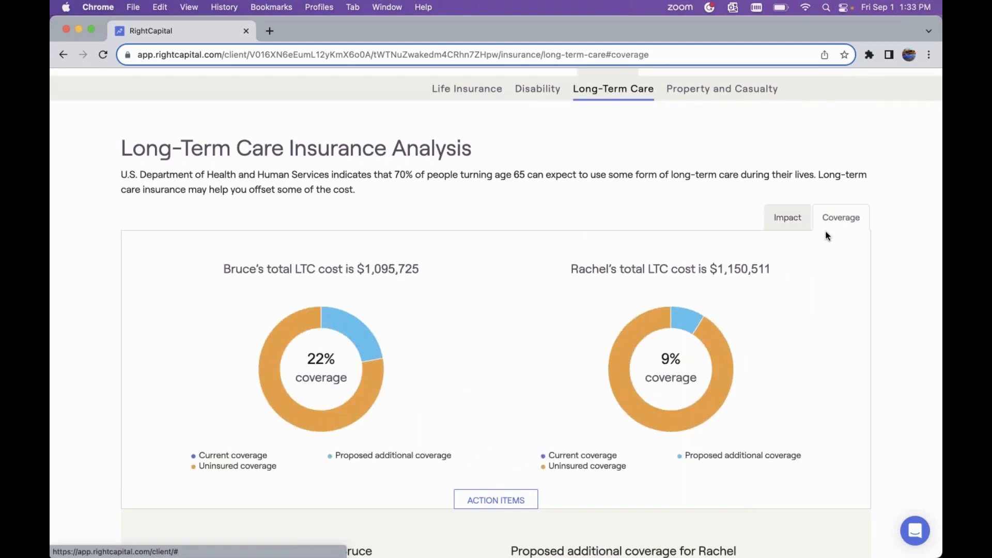
scroll(826, 235, down, 1)
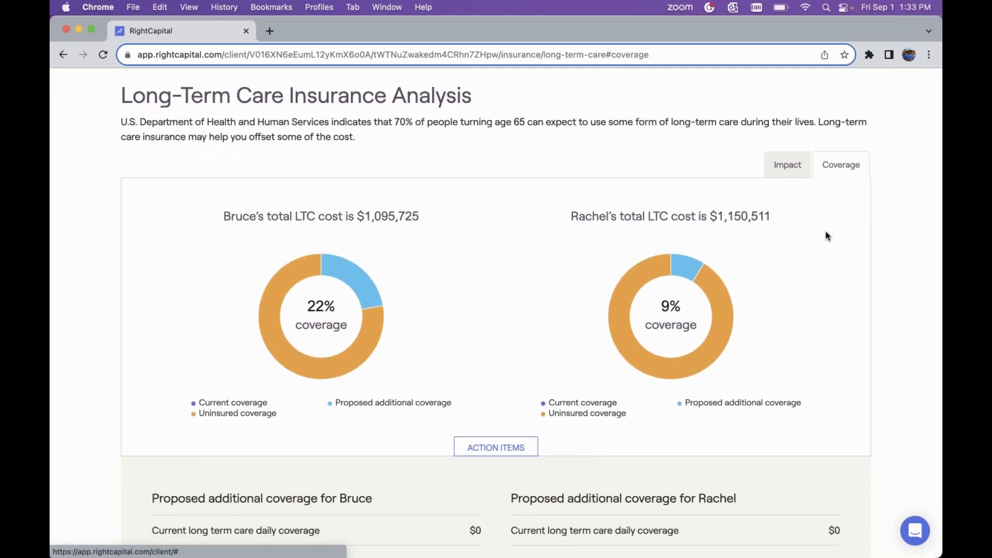
scroll(826, 234, down, 1)
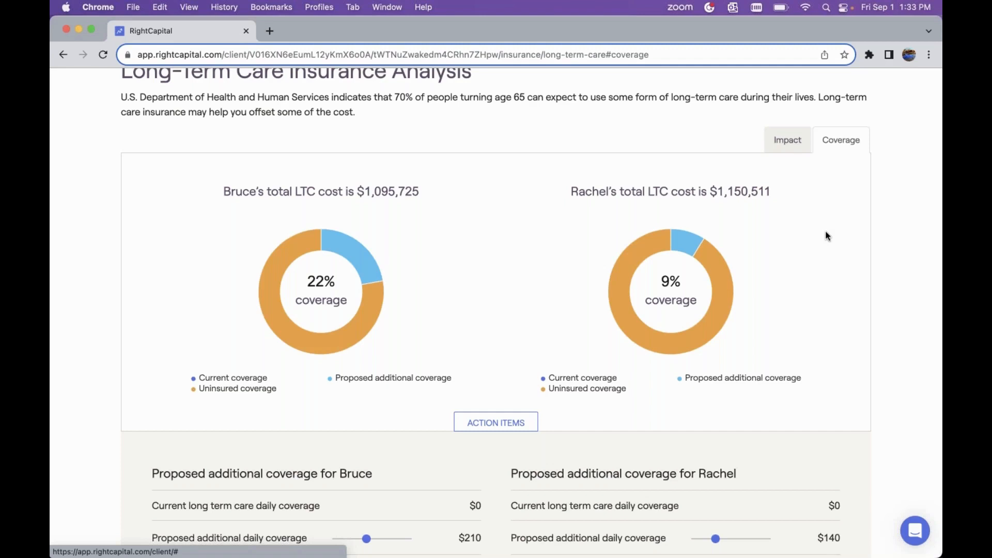
scroll(825, 235, up, 3)
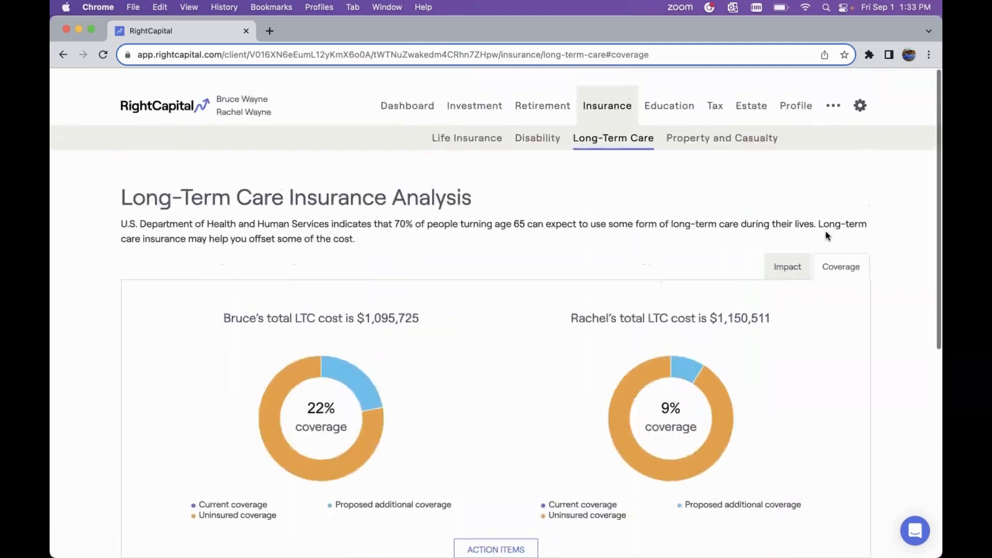
Step: Open the Annual Retirement LTC Cost goal in the client profile and check both spouses' care duration and cost estimate assumptions
click(796, 88)
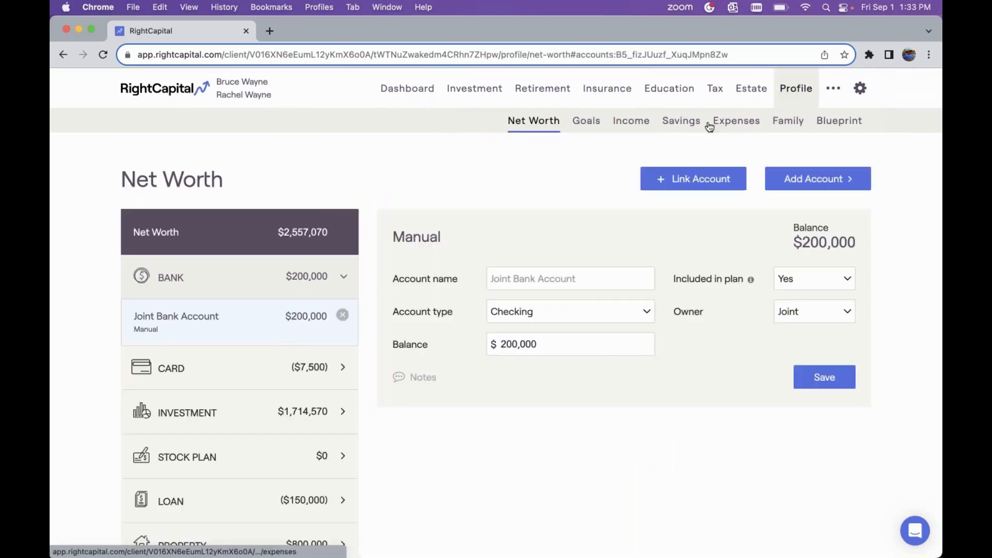
click(594, 125)
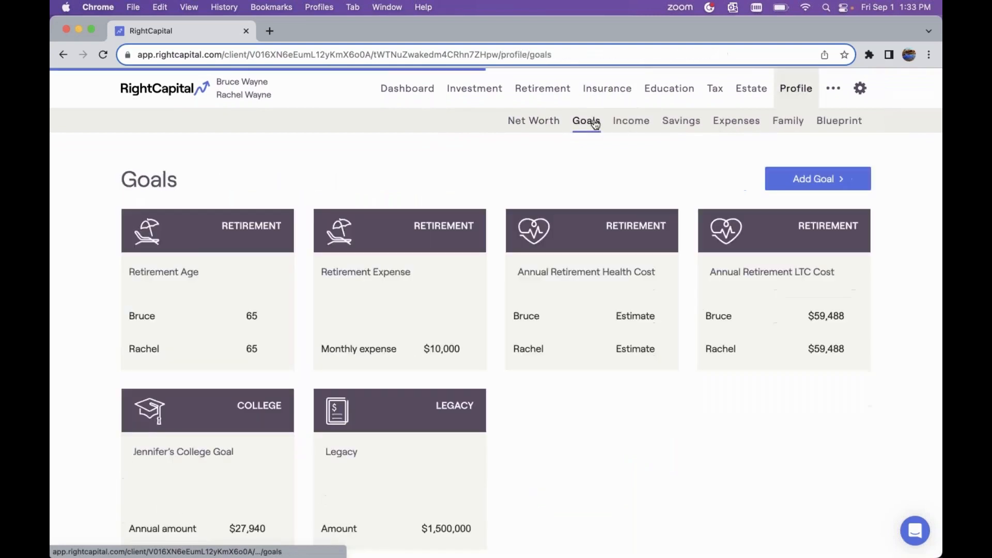
click(760, 301)
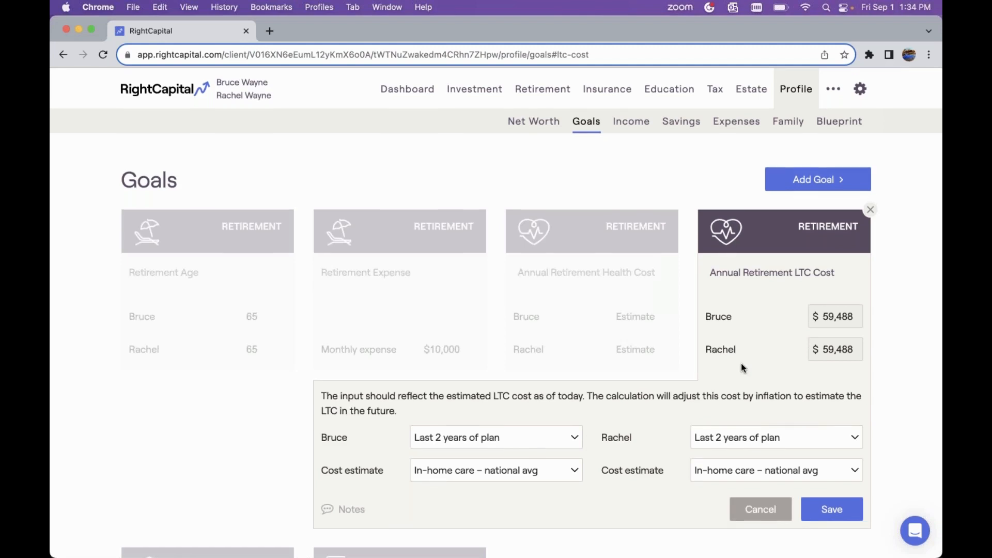
Step: Return to the long-term care insurance coverage analysis and examine both spouses' total costs, the spouse's uninsured share and the proposed coverage settings
click(615, 96)
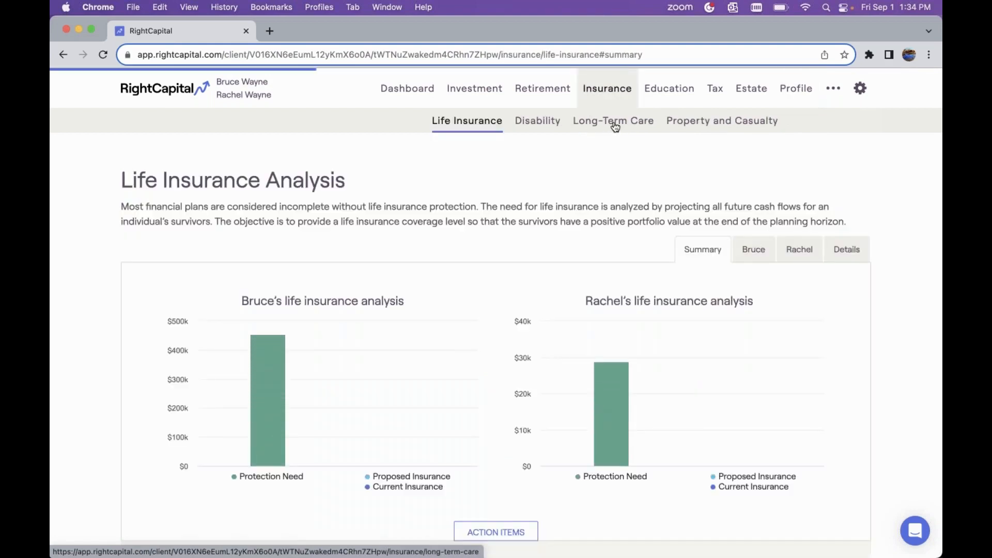
click(615, 124)
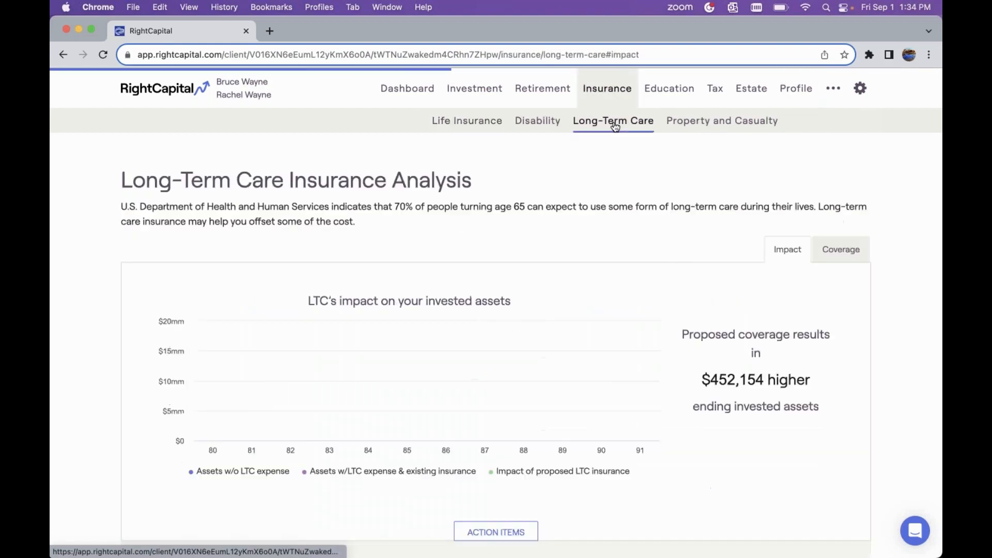
click(837, 253)
scroll(691, 253, down, 2)
scroll(346, 217, down, 1)
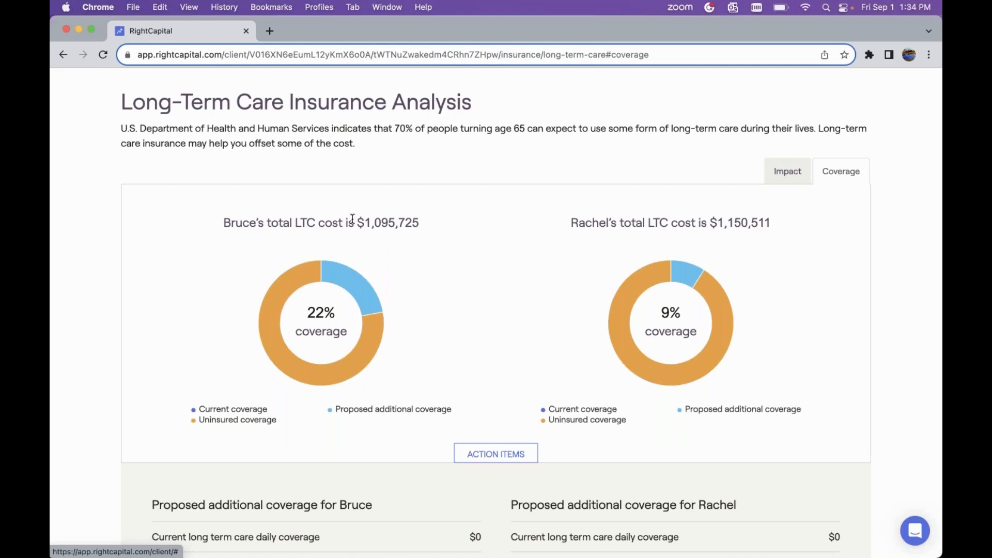
scroll(401, 272, down, 3)
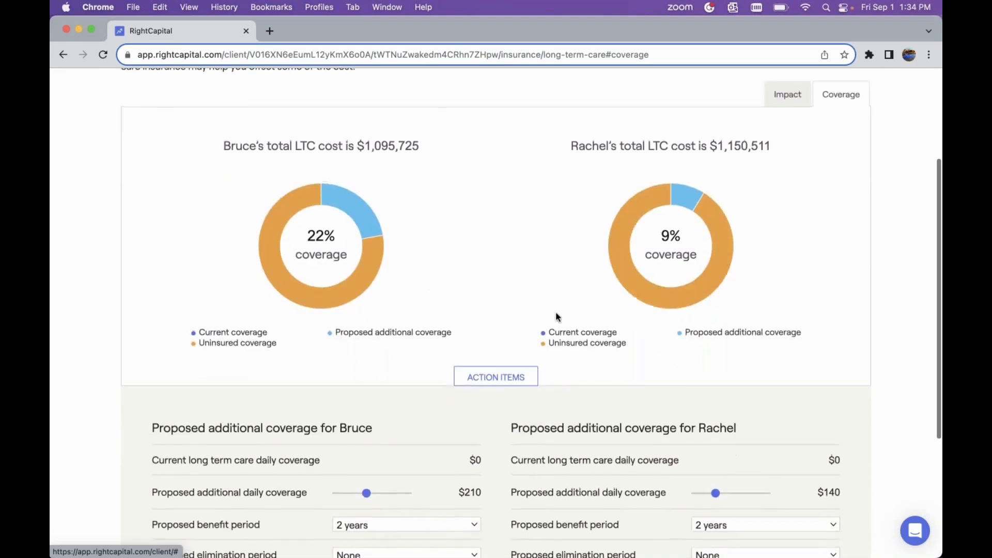
mouse_move(692, 302)
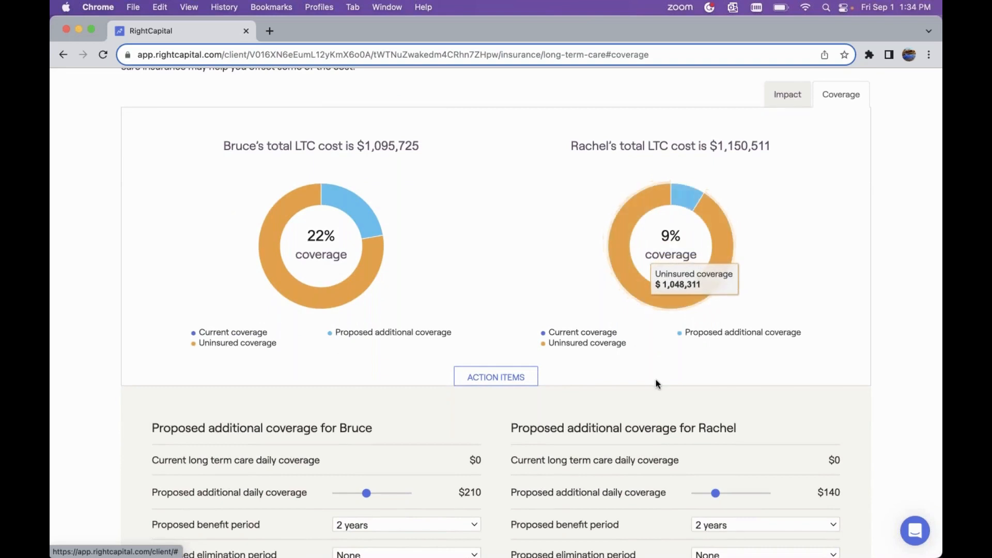
scroll(655, 379, down, 2)
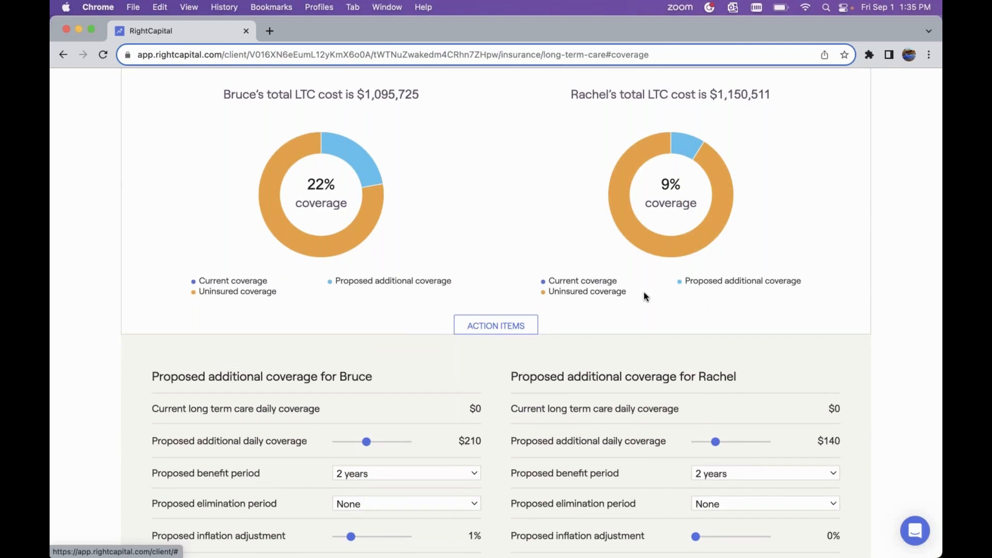
scroll(643, 295, up, 2)
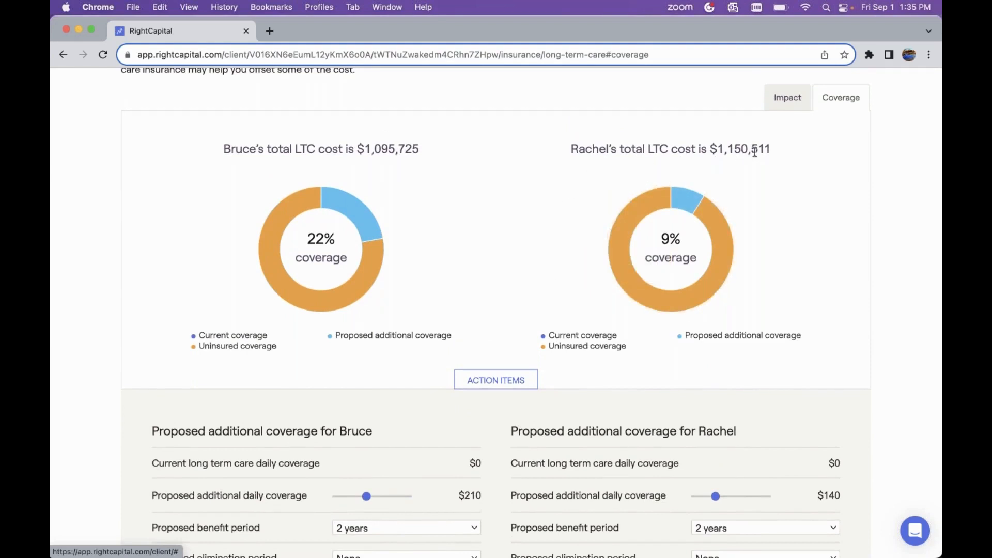
scroll(741, 160, down, 3)
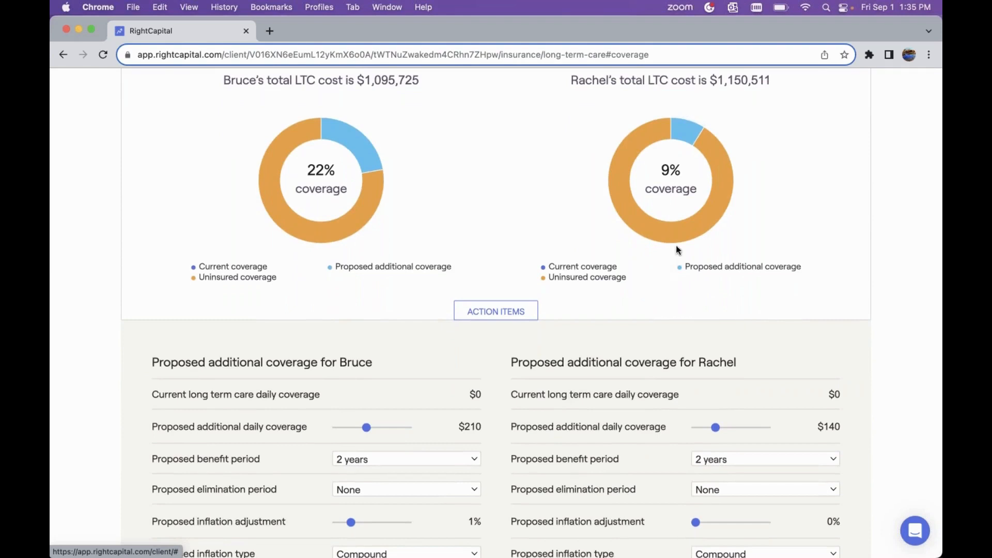
mouse_move(711, 215)
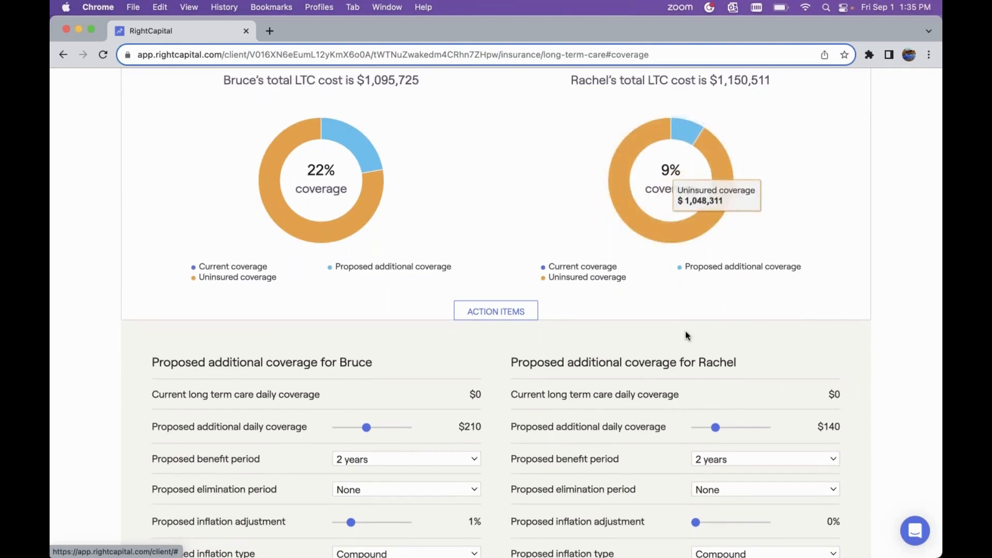
scroll(685, 334, down, 6)
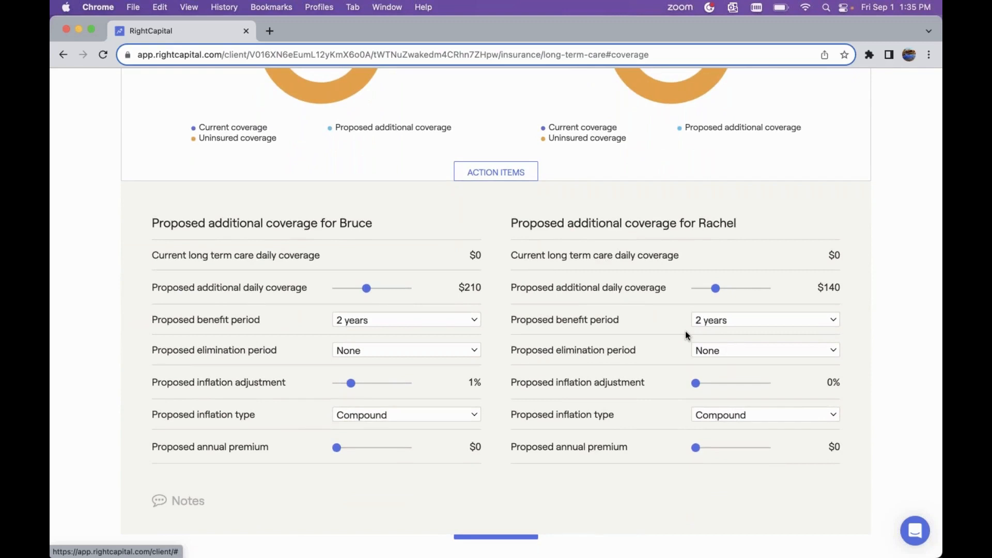
scroll(686, 335, up, 5)
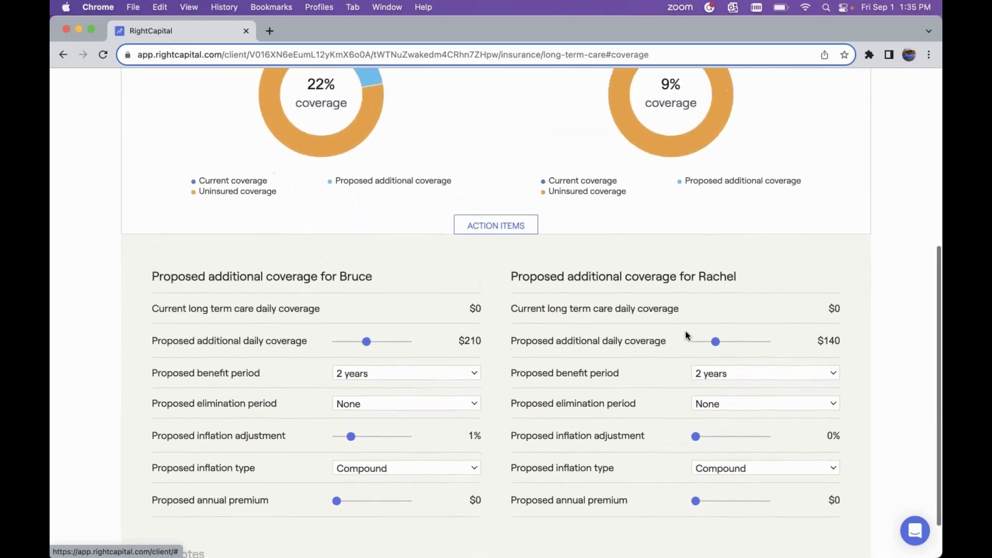
scroll(686, 335, up, 4)
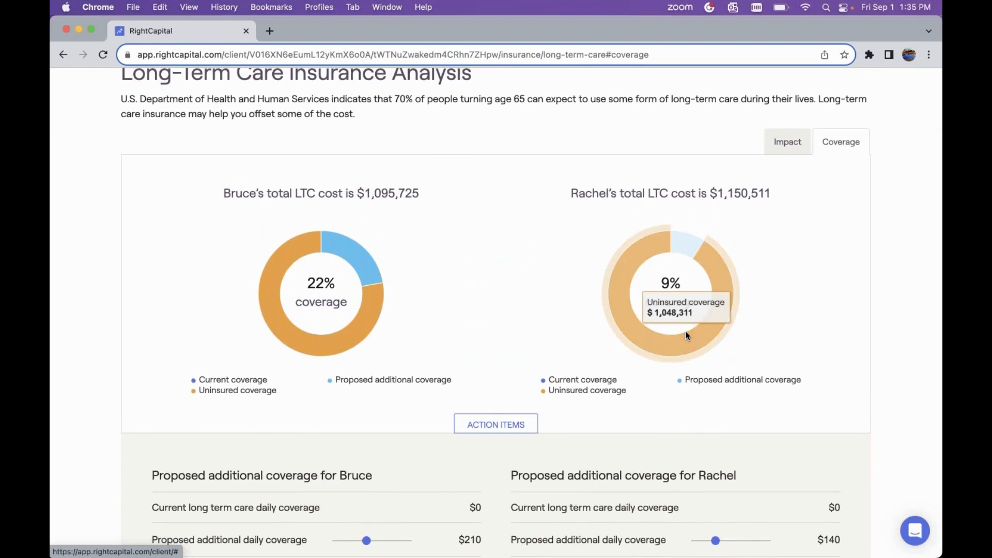
scroll(686, 334, up, 2)
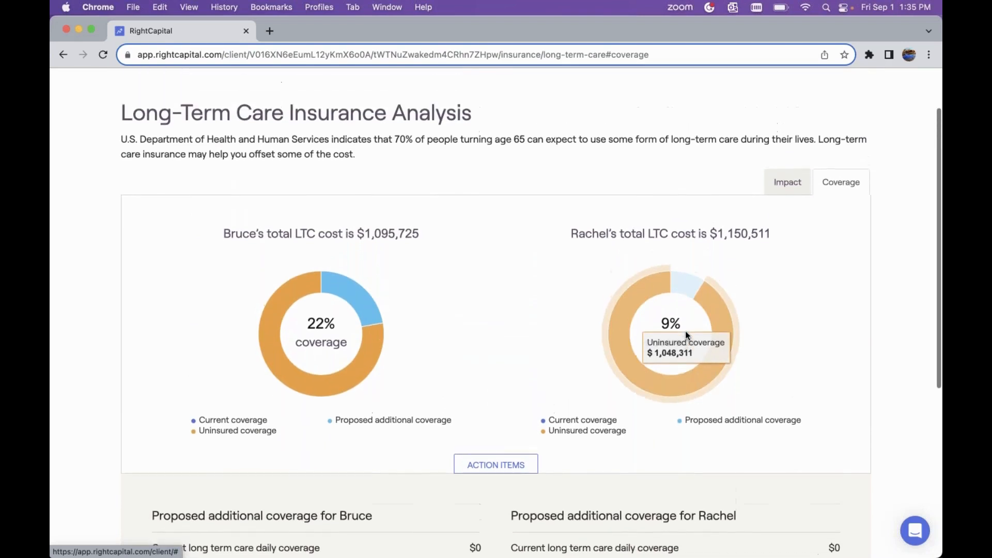